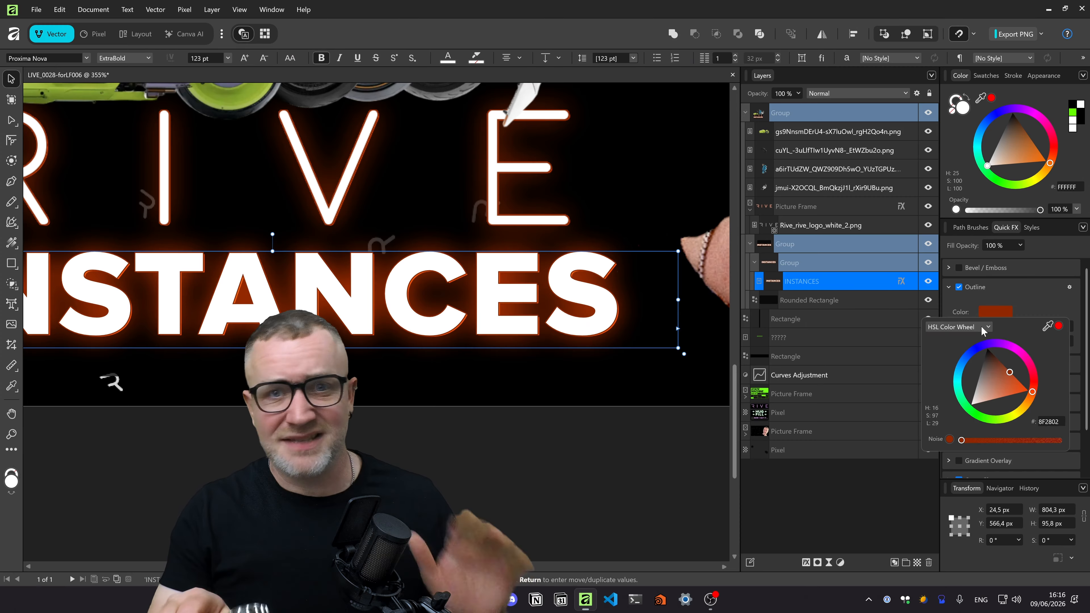
Switch the Outline colour to HSL sliders and shift its hue from orange to blue
click(983, 328)
click(960, 378)
drag(946, 346, 996, 362)
click(1044, 301)
Expand Outer Glow and set the glow colour to blue
scroll(1003, 393, down, 2)
click(1025, 432)
scroll(1026, 433, down, 2)
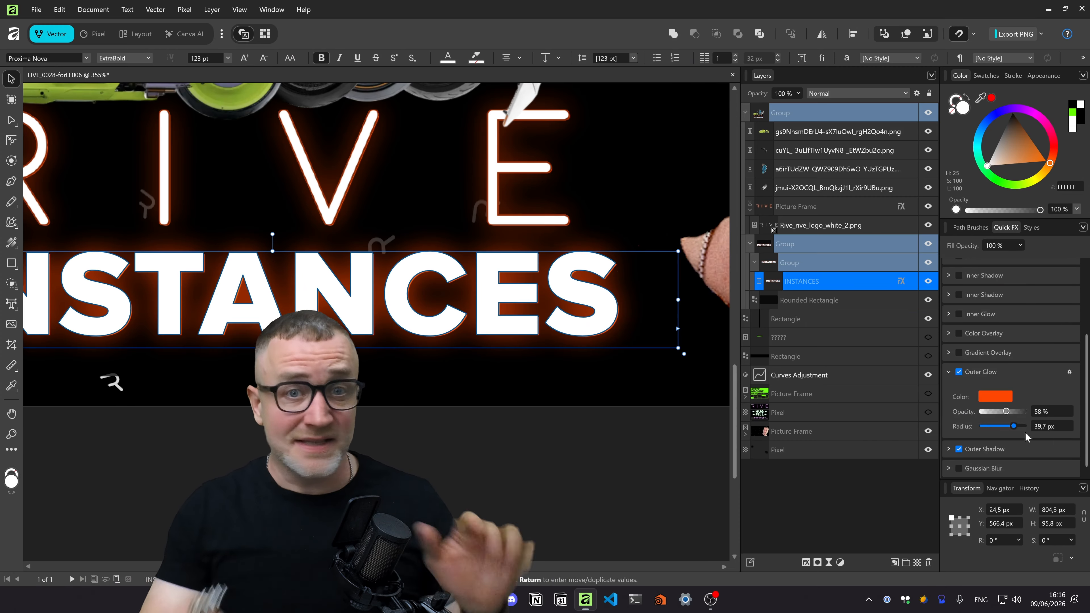
click(996, 396)
click(1017, 389)
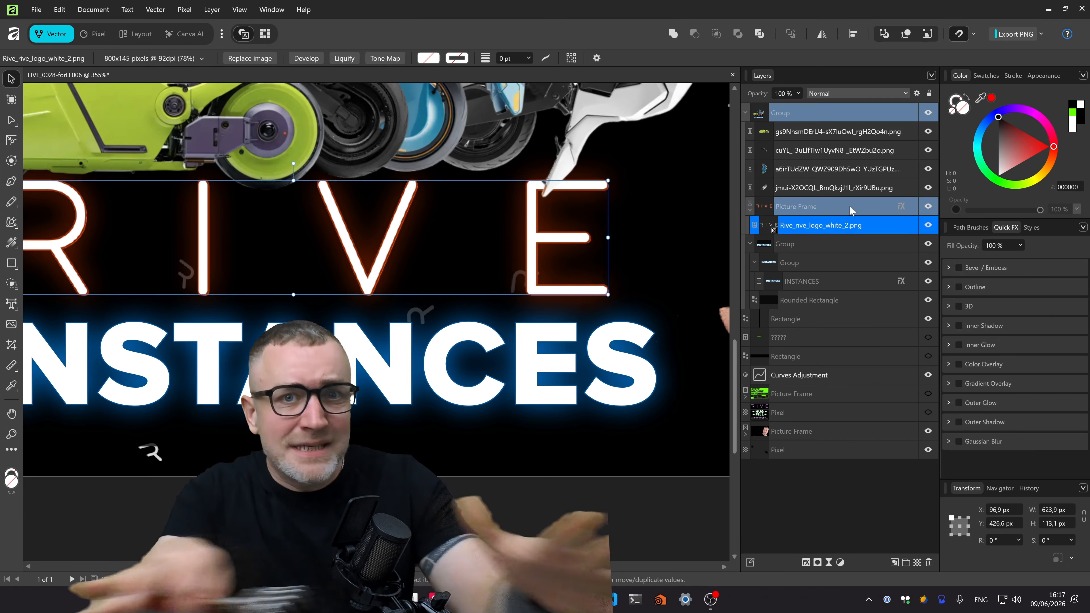
click(995, 392)
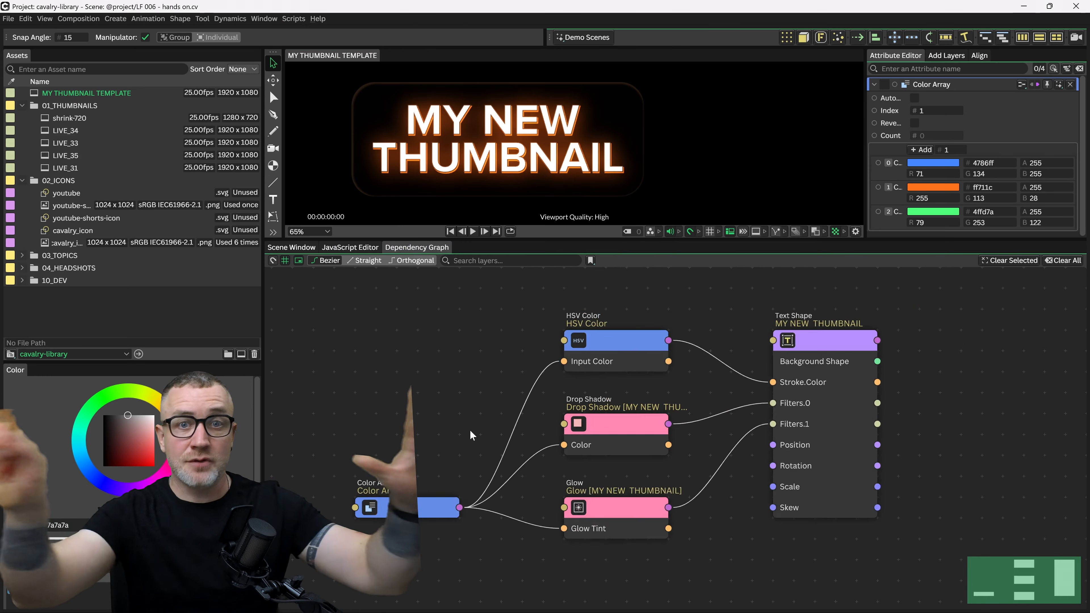
Scroll up in Cavalry to view the finished template graph
scroll(471, 435, up, 3)
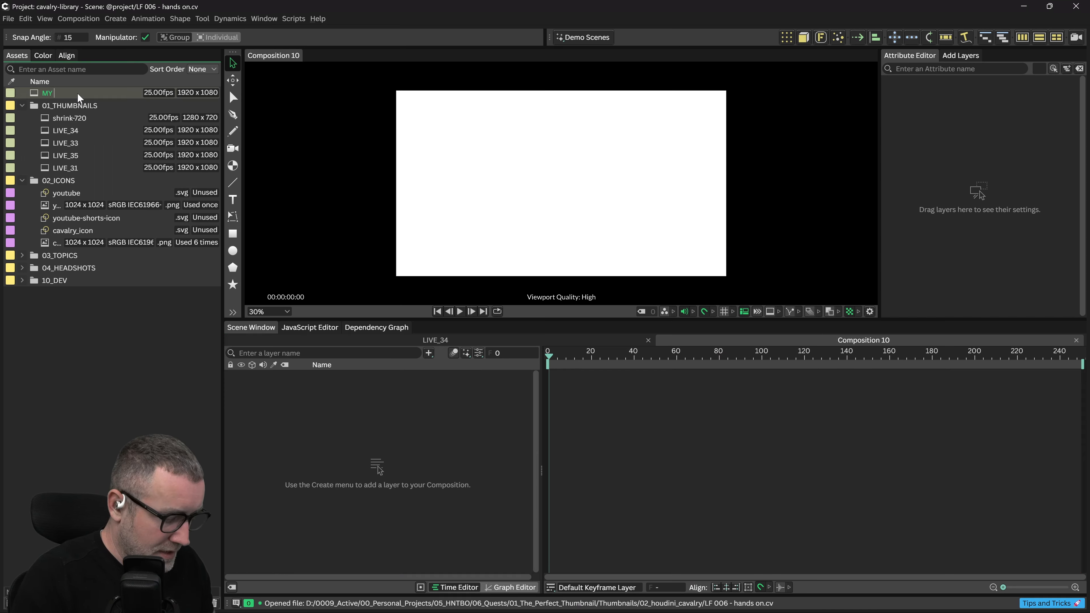
Name the composition 'MY THUMBNAIL TEMPLATE' and set its Frame Range End to 10
text(MBN)
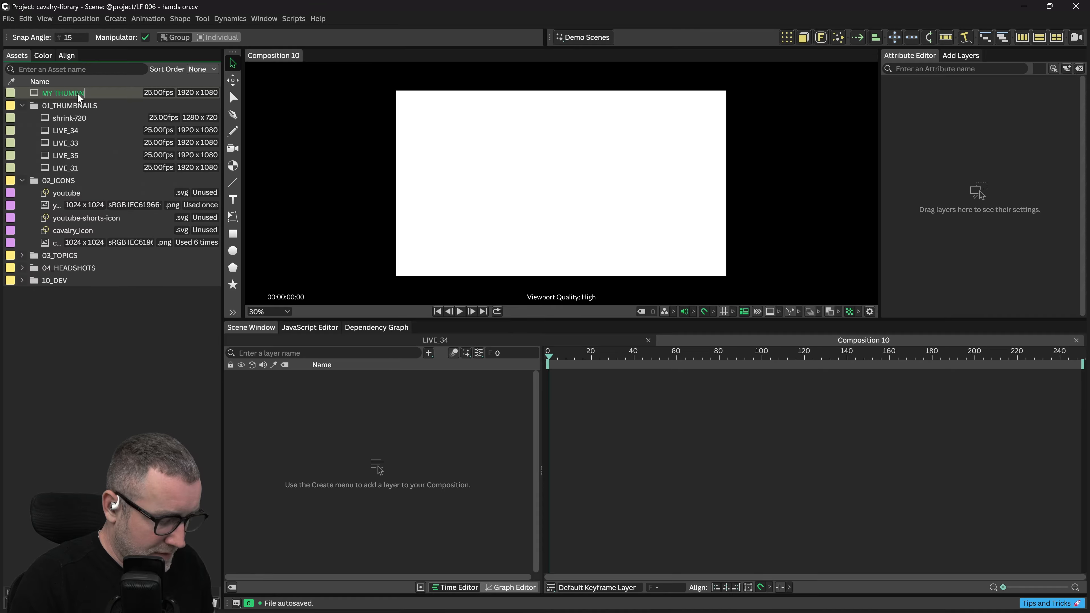
text(AIL TEMPLATE)
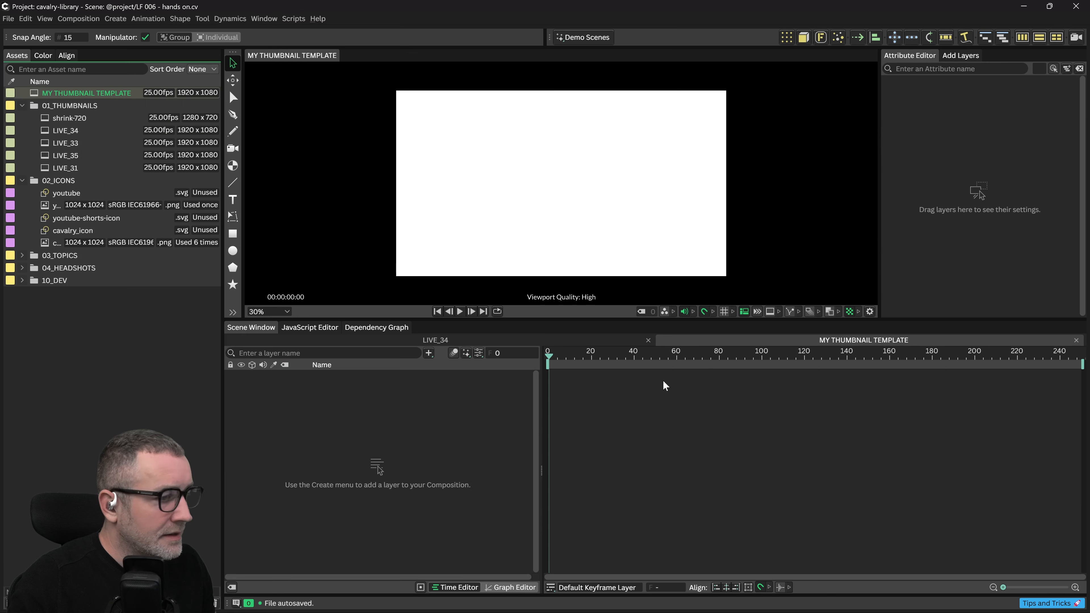
click(601, 375)
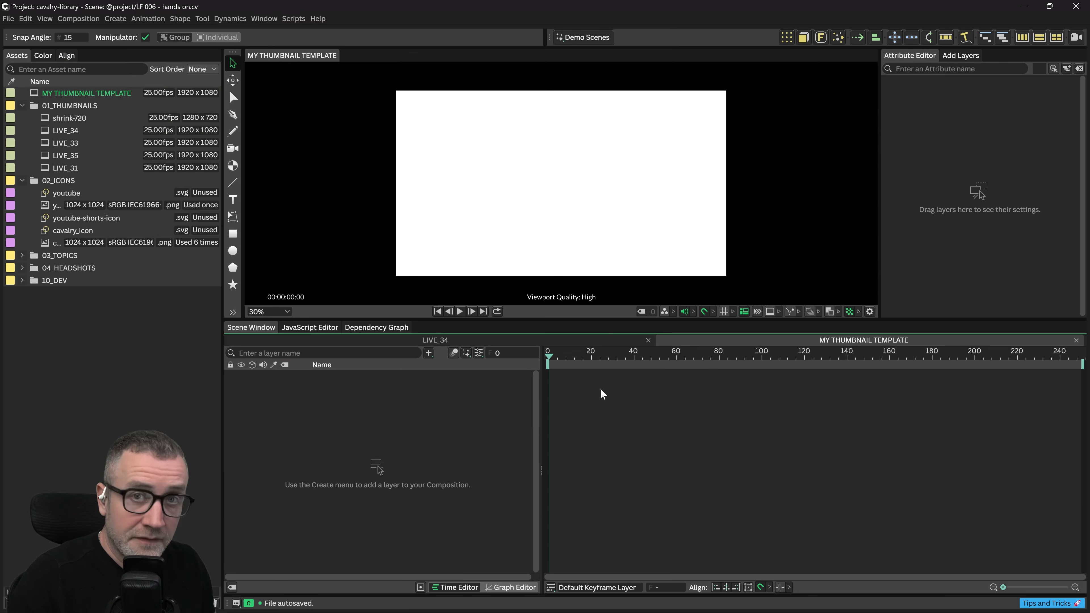
key(ctrl+k)
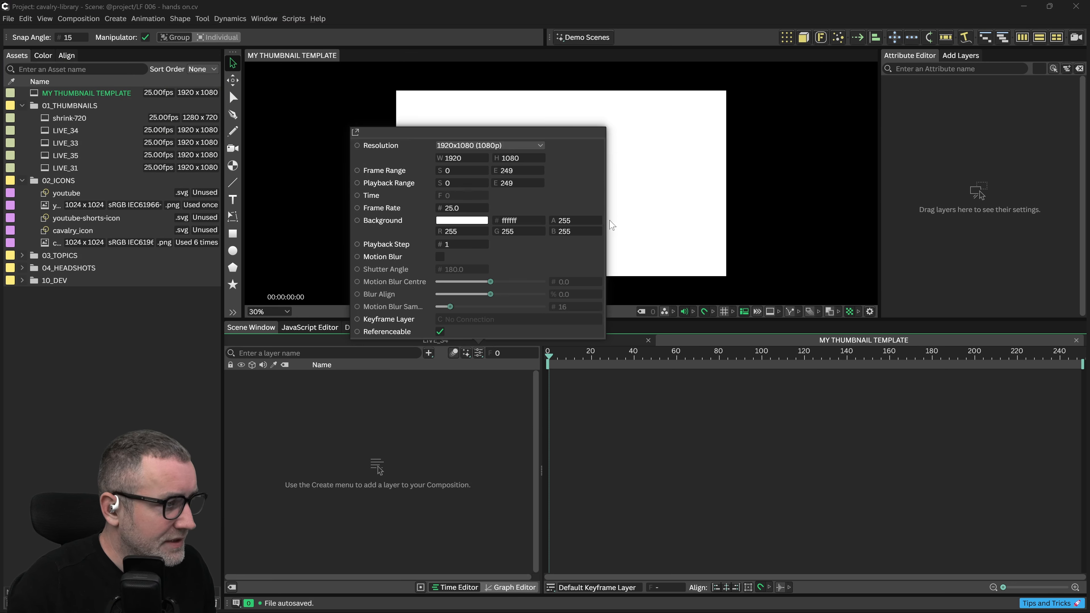
drag(514, 132, 627, 113)
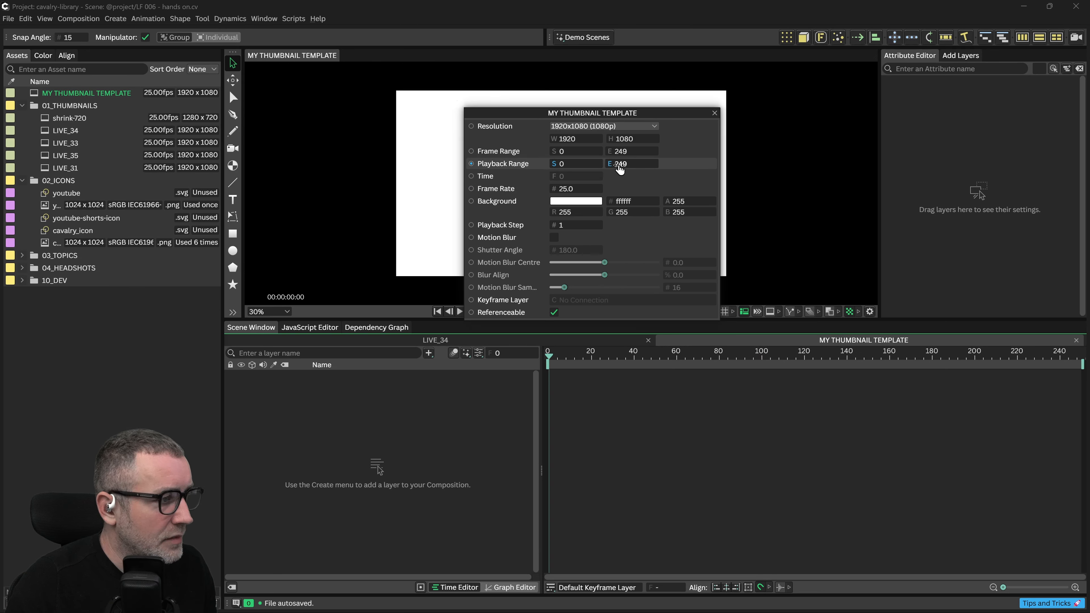
click(623, 151)
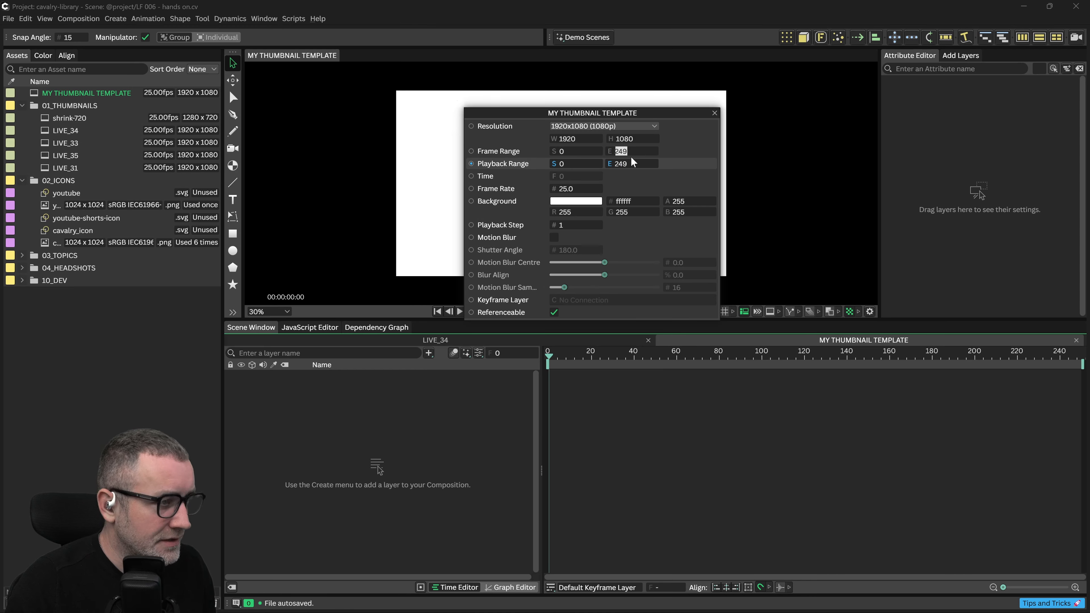
text(10)
key(Tab)
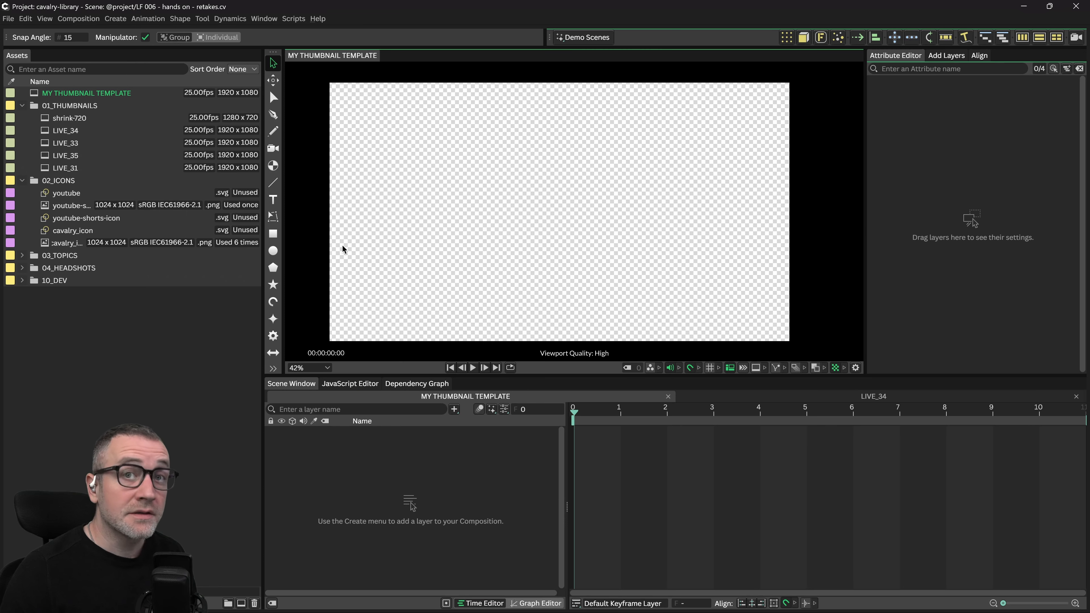
Draw a 1920×1080 rectangle covering the composition and fill it black (000000)
click(274, 237)
drag(331, 81, 450, 151)
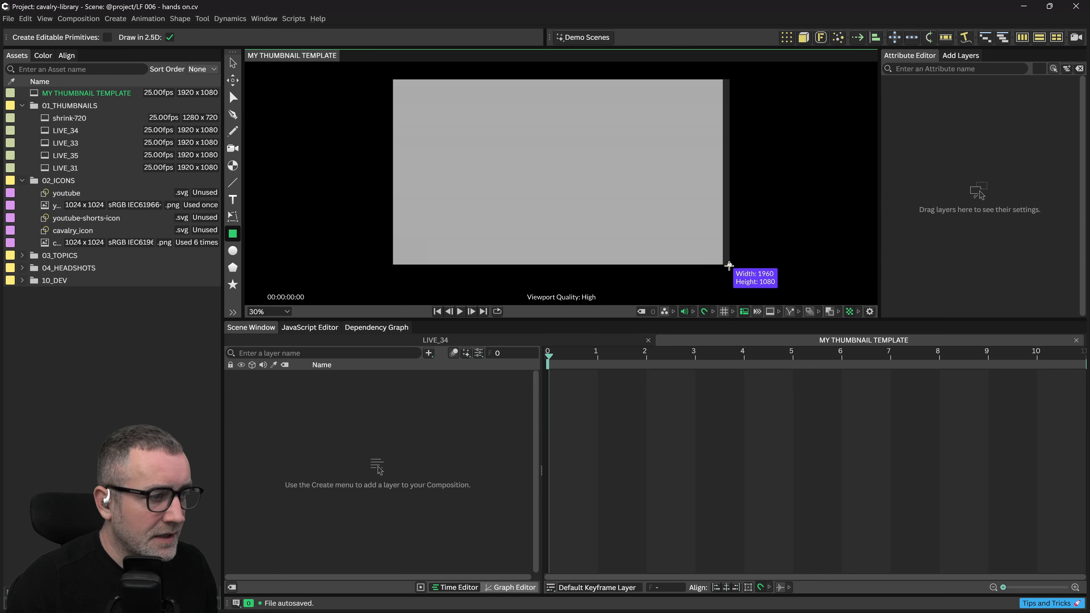
drag(726, 263, 723, 265)
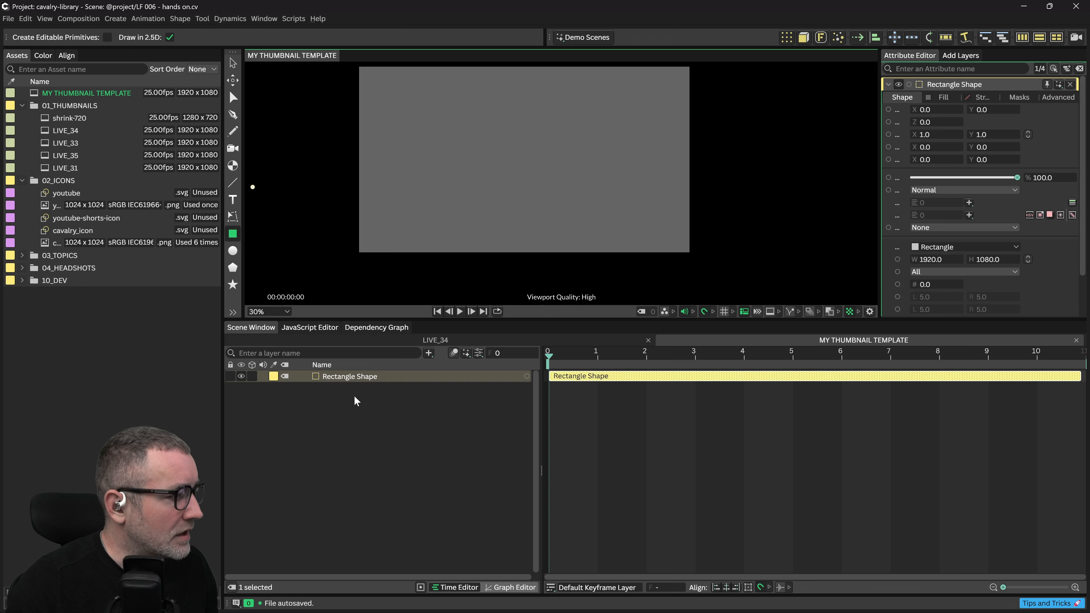
drag(805, 320, 805, 379)
click(944, 98)
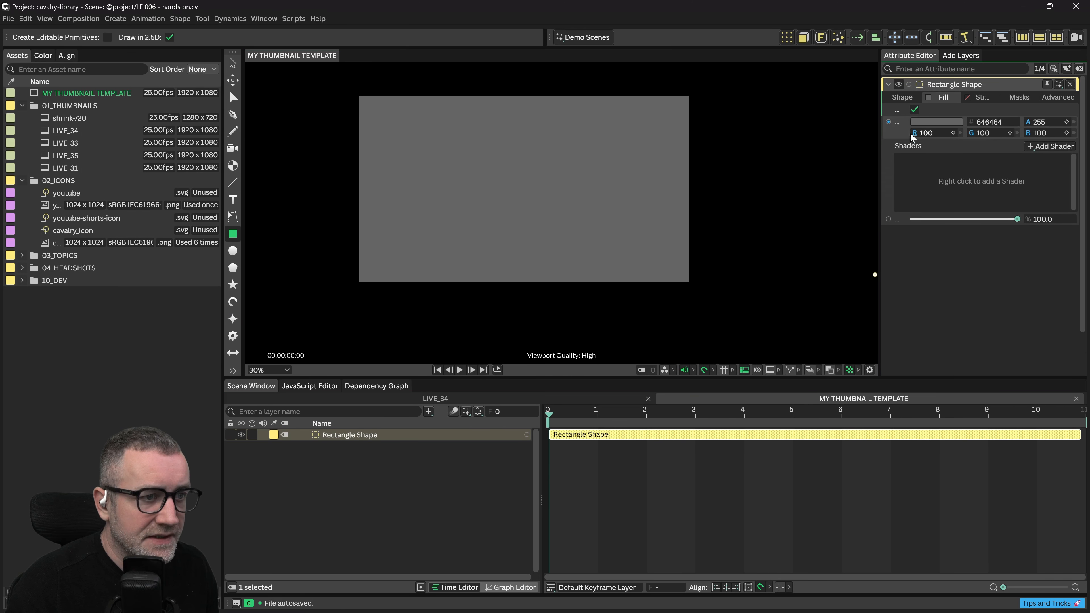
click(922, 122)
text(000000)
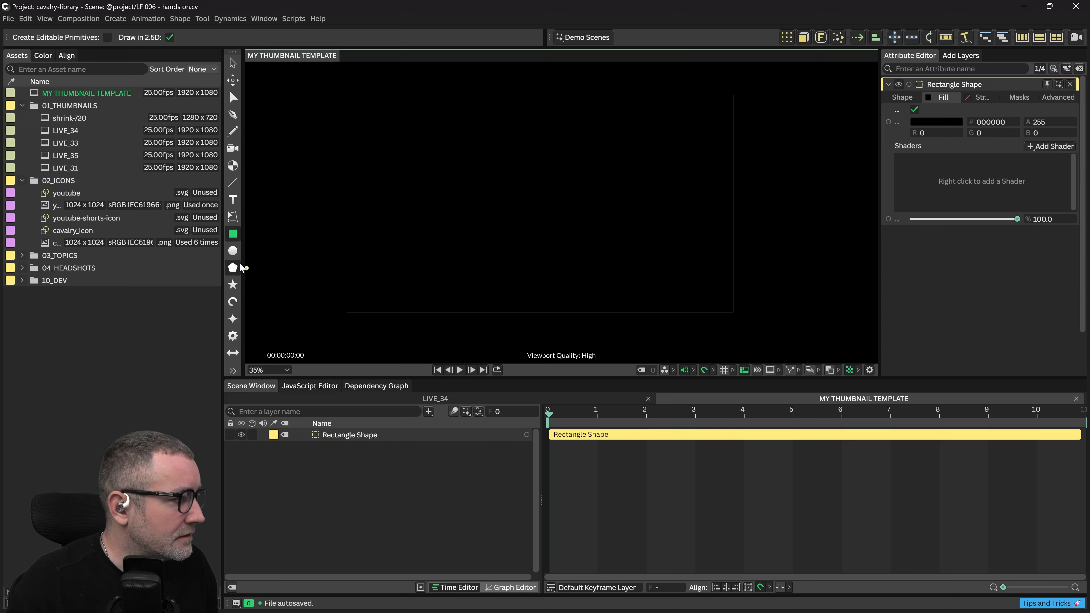
Add a text layer reading 'MY NEW THUMBNAIL', fixing the stray typo
click(232, 199)
click(485, 273)
text(MY NEWE)
key(BackSpace)
text(THUMBN)
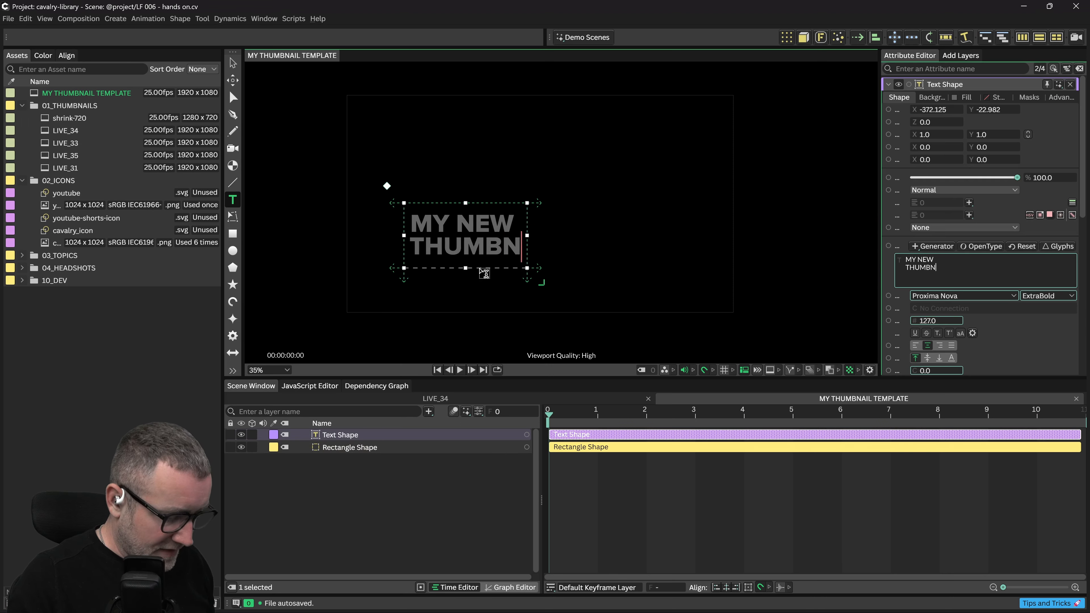
text(AIL)
Make the text fill white and add a background shape behind it
click(943, 122)
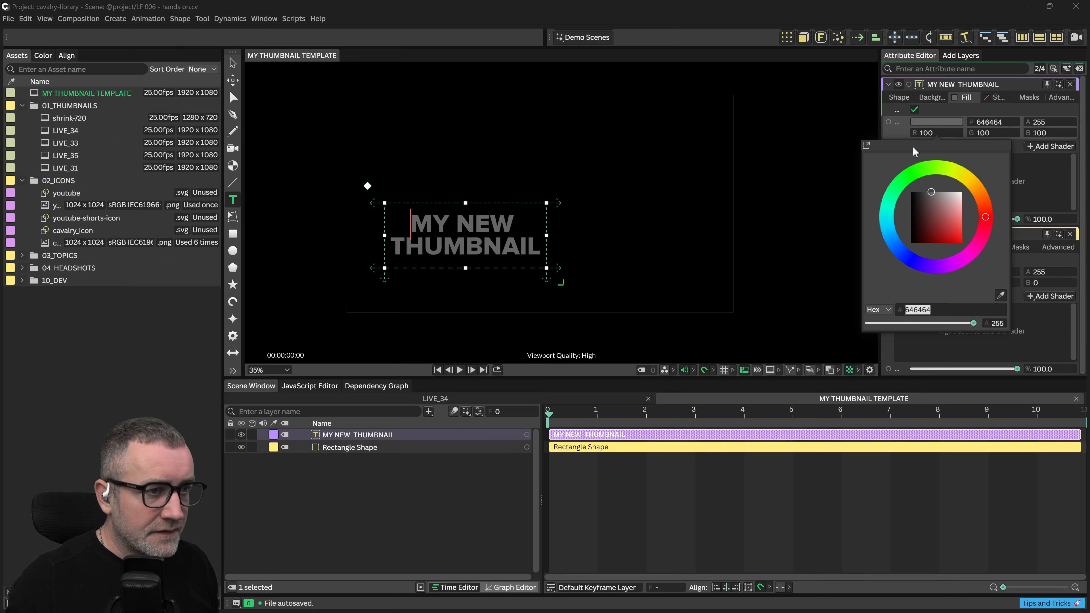
drag(931, 207, 971, 187)
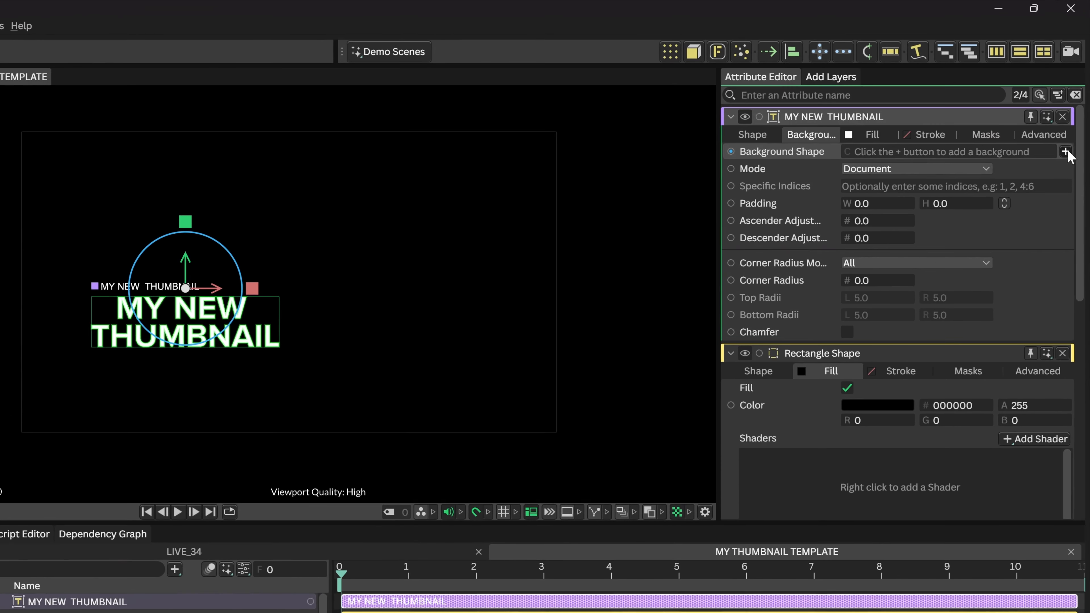
click(1074, 110)
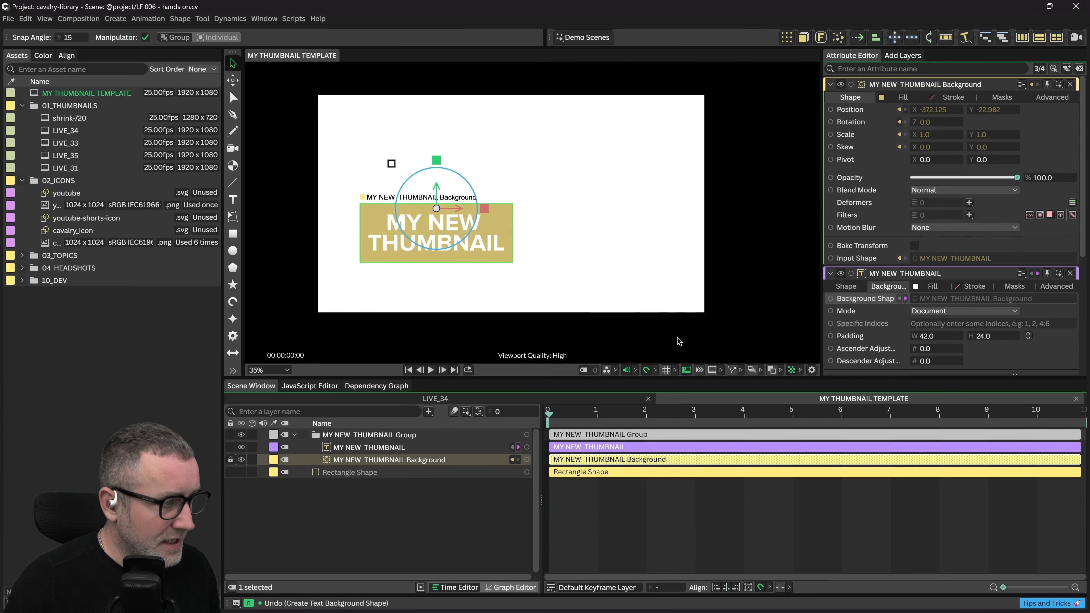
Set the composition background opacity to 0 for a transparent background
key(ctrl+k)
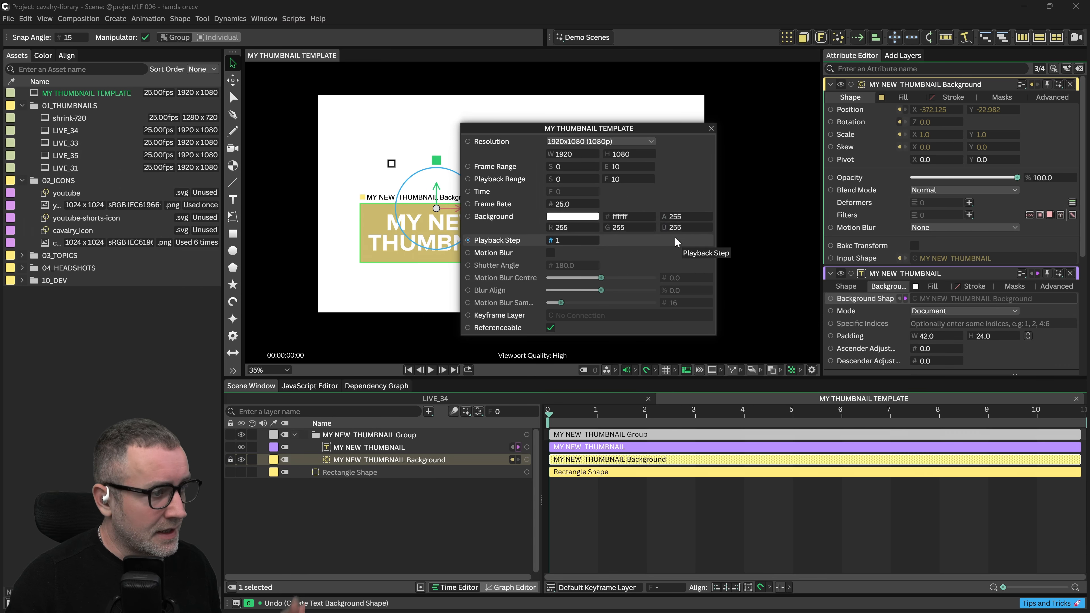
click(673, 218)
text(0)
key(Return)
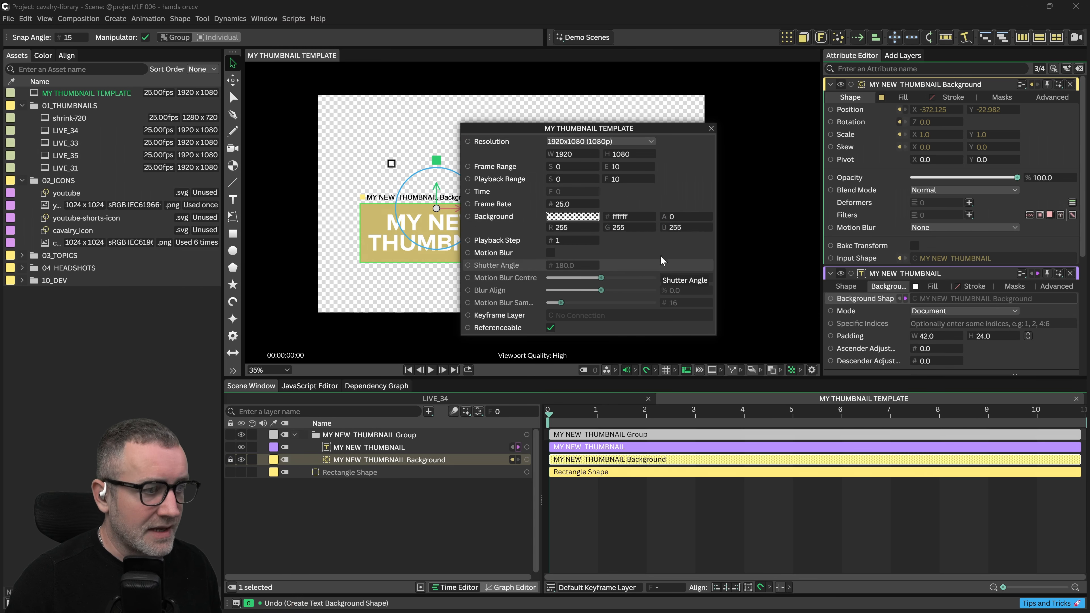
click(712, 128)
Fill the text background box with black (000000)
drag(615, 258, 637, 251)
drag(592, 291, 574, 244)
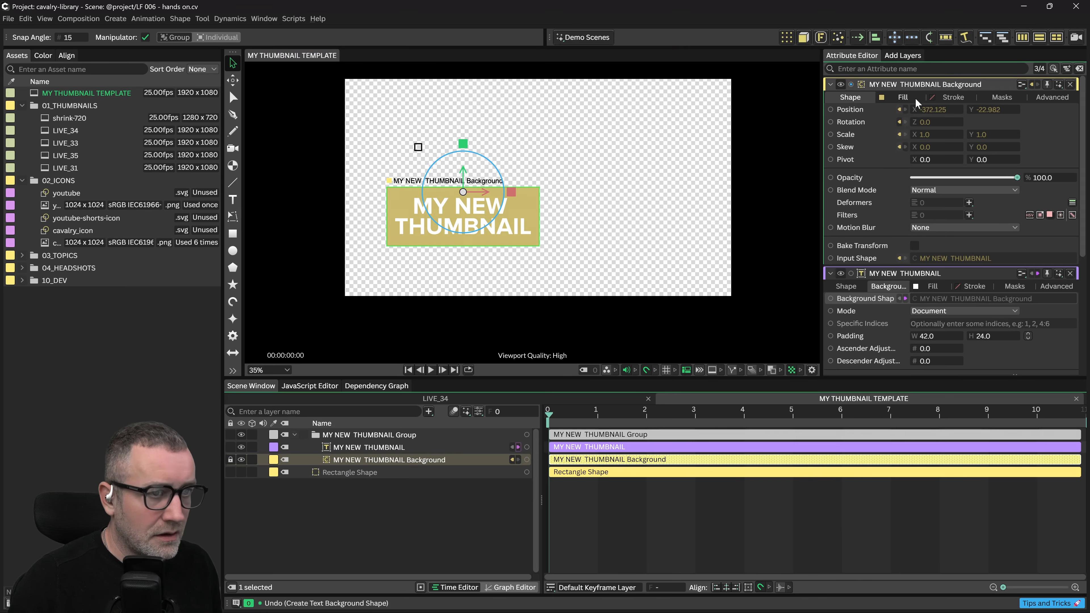
click(901, 97)
click(912, 122)
click(463, 505)
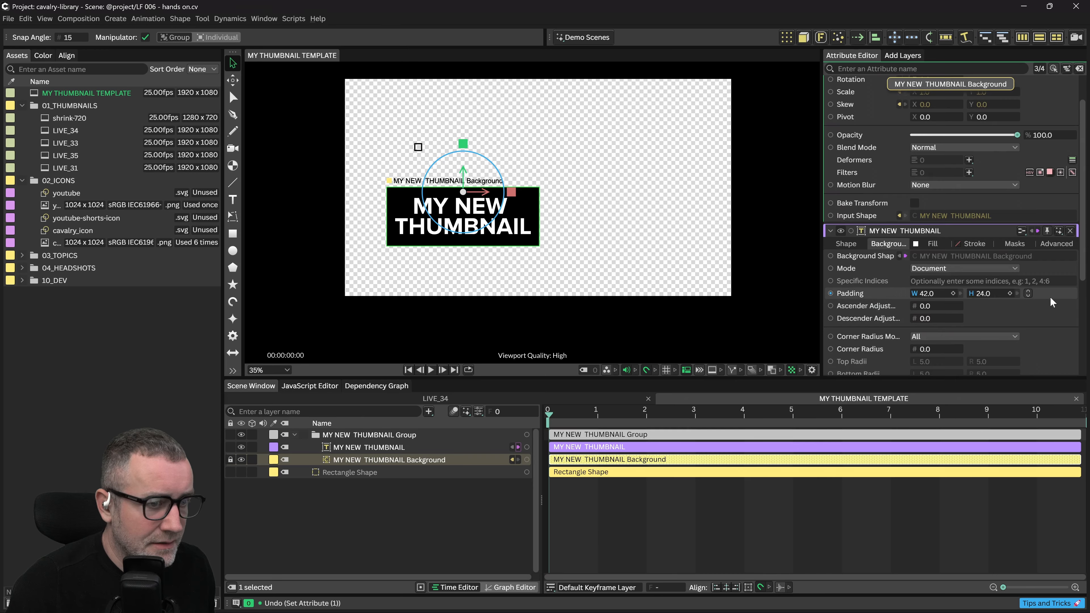
scroll(1050, 297, down, 2)
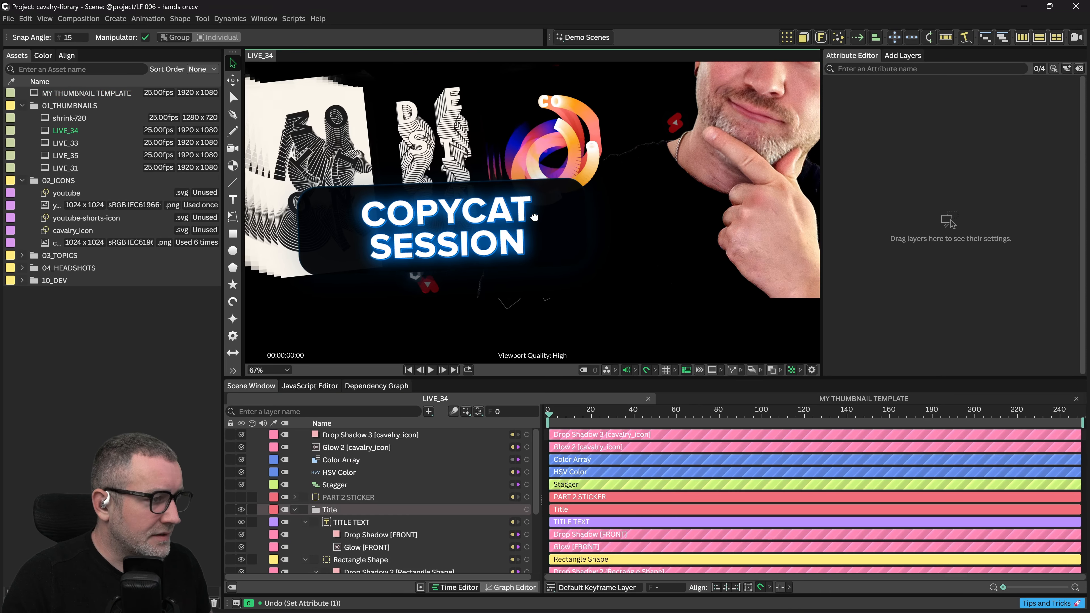
Deselect the Title layer, open MY THUMBNAIL TEMPLATE and select the MY NEW THUMBNAIL Background layer
scroll(509, 227, up, 1)
scroll(483, 239, up, 1)
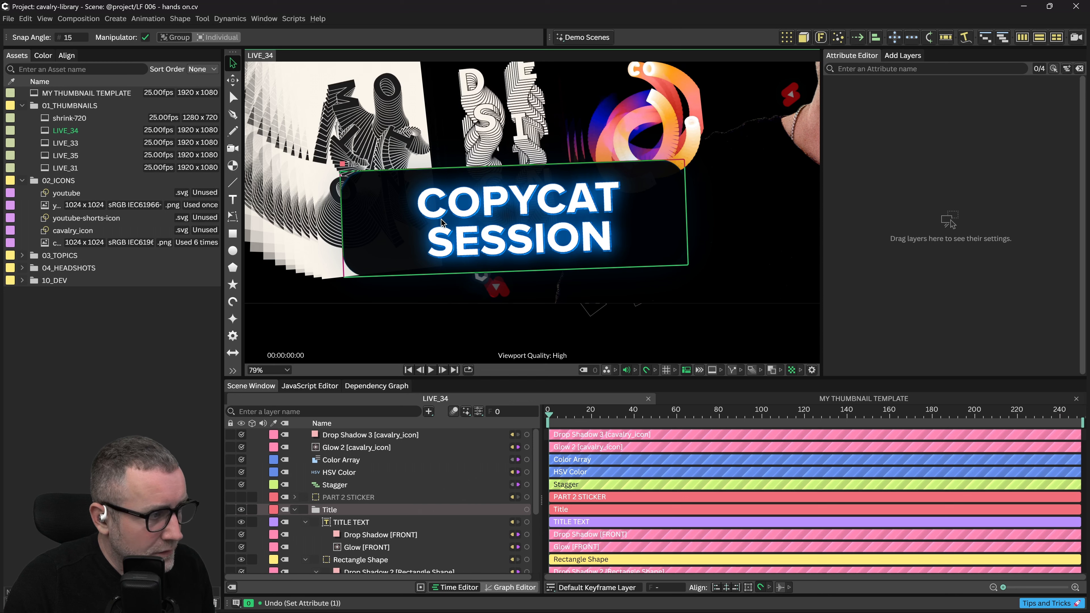
scroll(441, 200, up, 2)
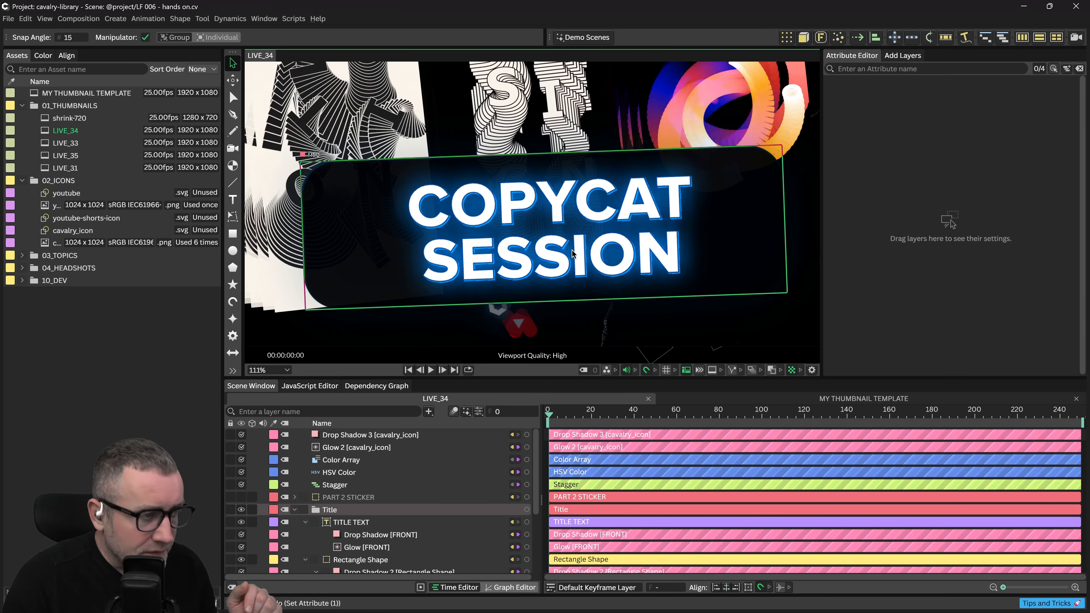
click(481, 317)
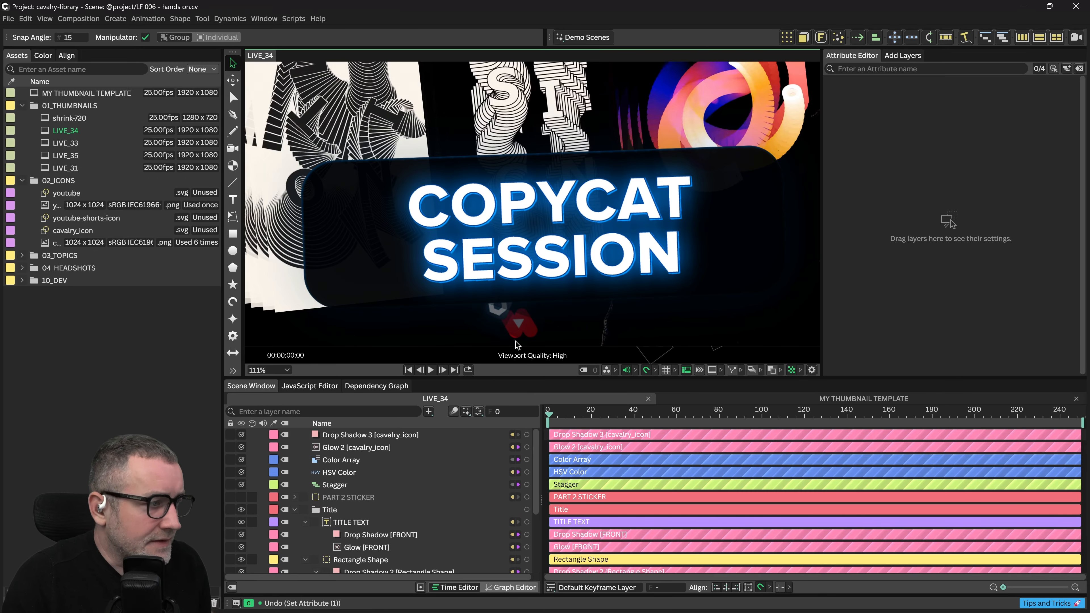
click(744, 395)
click(358, 459)
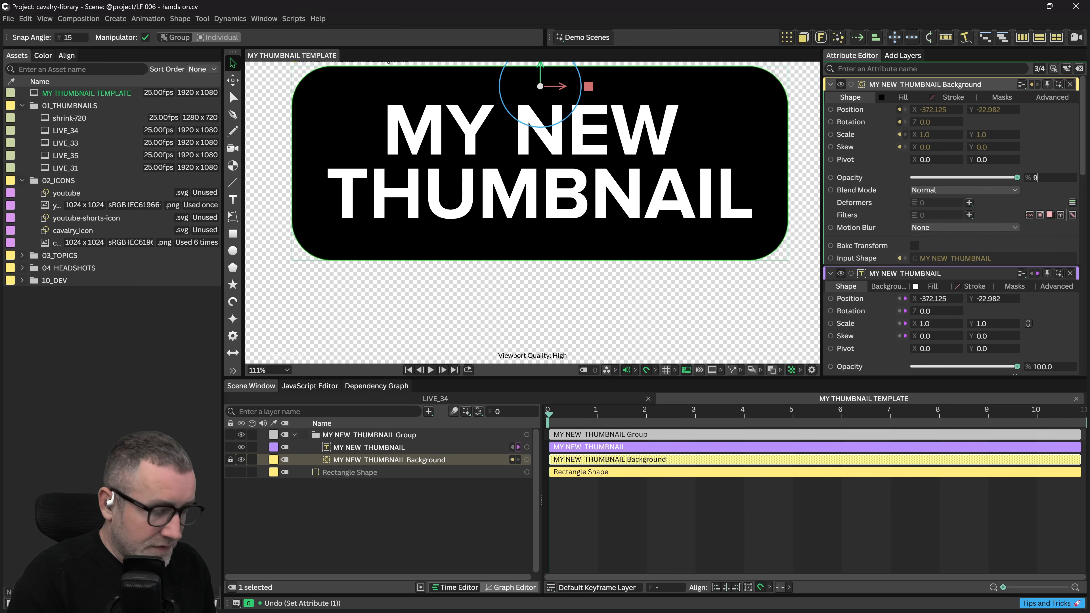
Set the background box opacity to 95 and add a Color Array layer
key(Return)
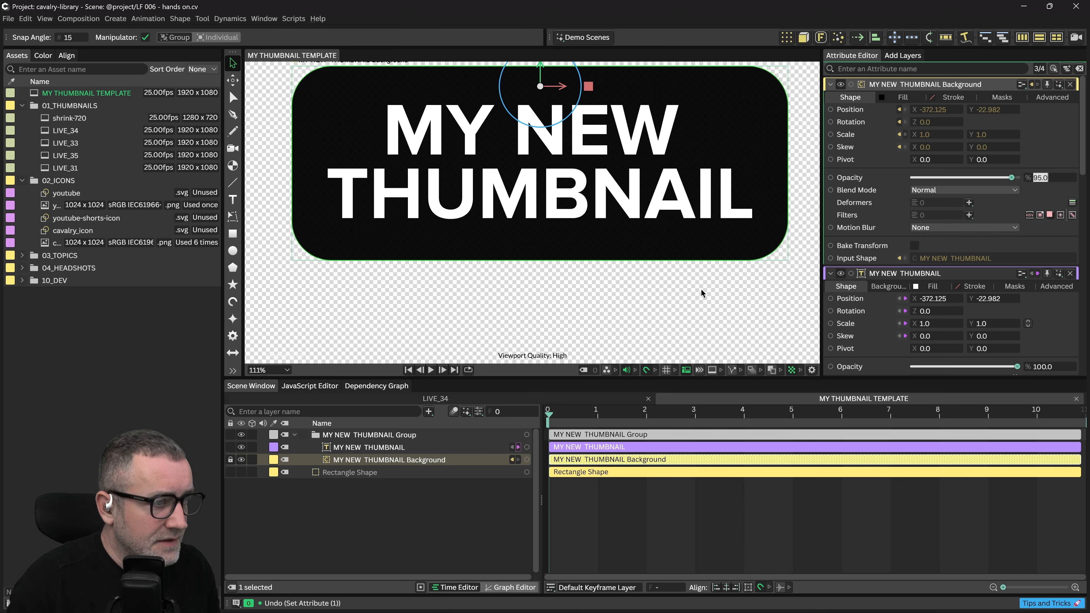
scroll(701, 289, down, 1)
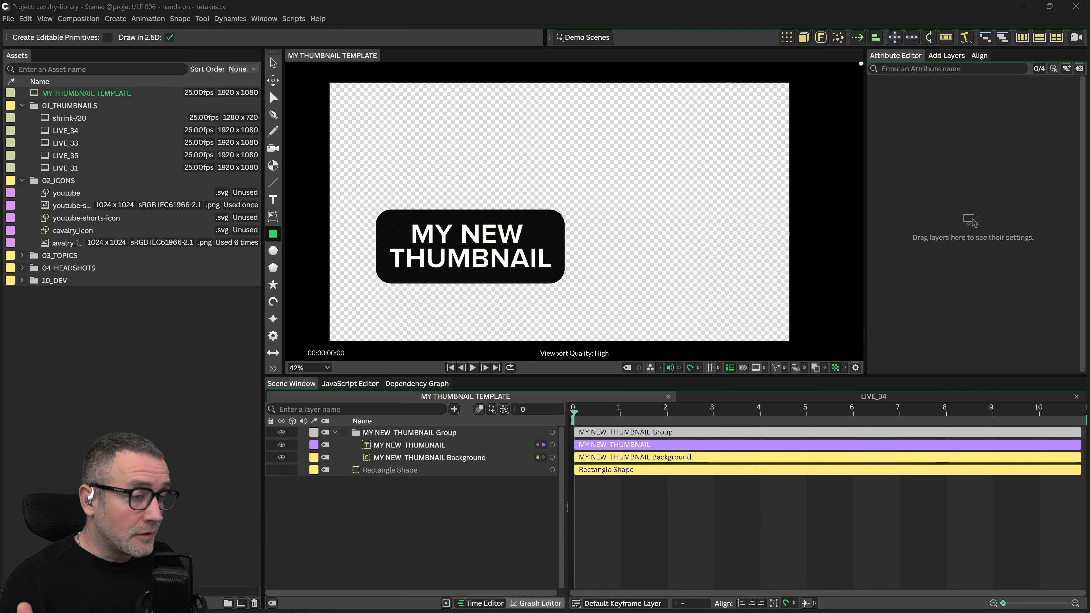
click(454, 409)
text(color a)
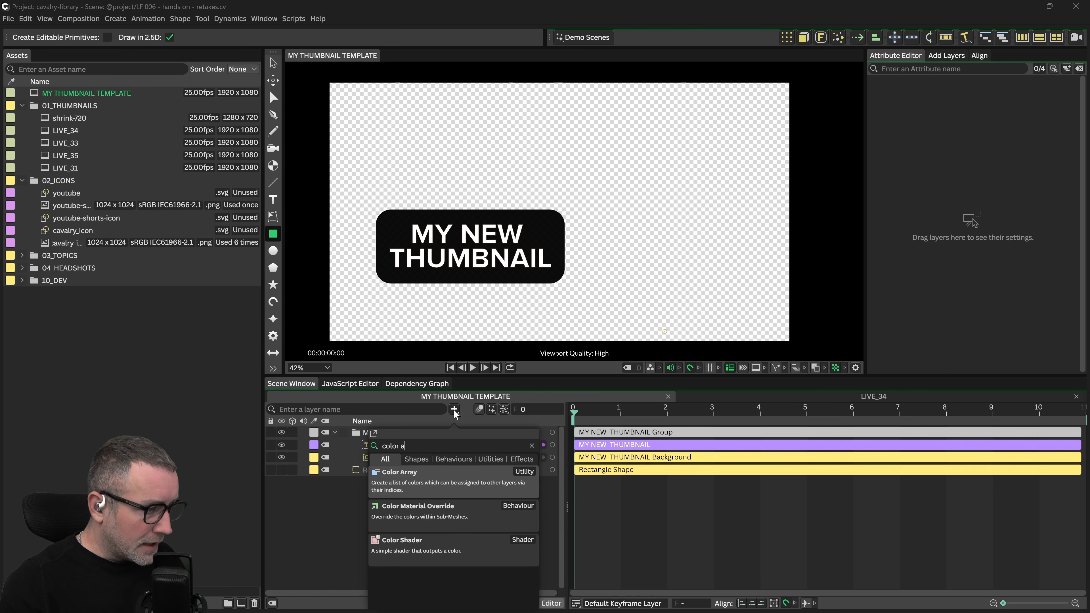
key(Return)
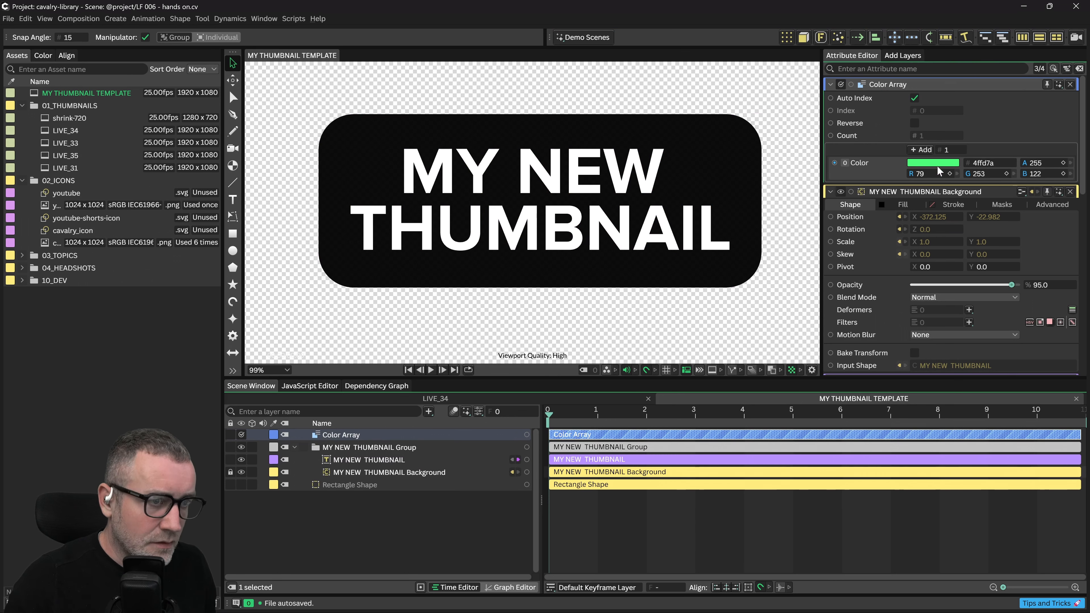
Set the Color Array's first colour to blue 4786ff
click(923, 163)
mouse_move(900, 280)
mouse_down()
mouse_move(894, 290)
mouse_move(940, 285)
mouse_move(962, 269)
mouse_up()
click(899, 294)
drag(898, 293, 892, 293)
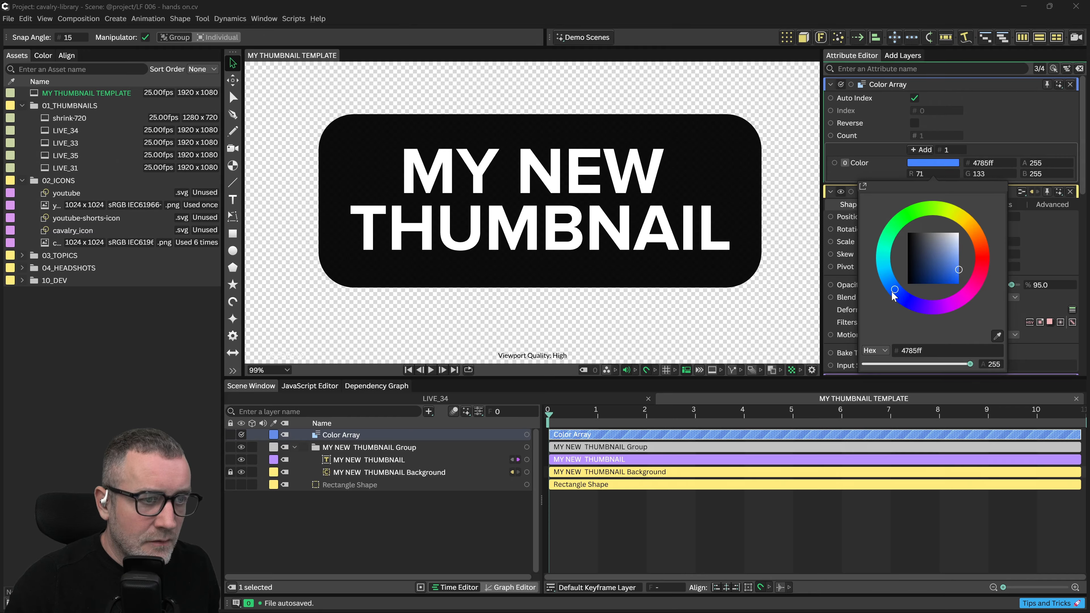
click(1008, 136)
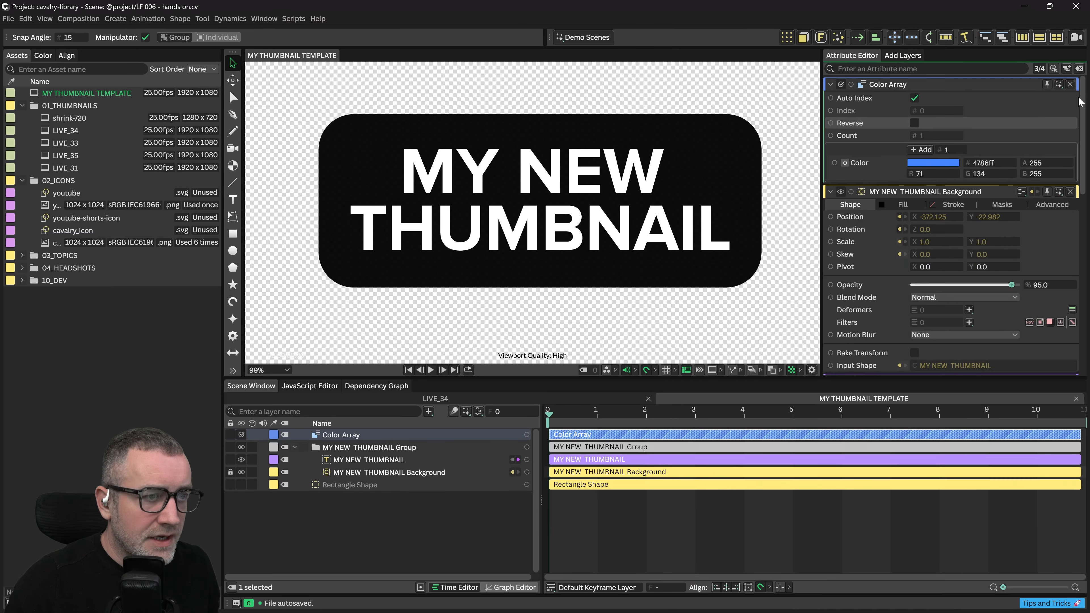
Add a second array colour and make it orange fd904f
click(922, 149)
click(933, 187)
click(973, 253)
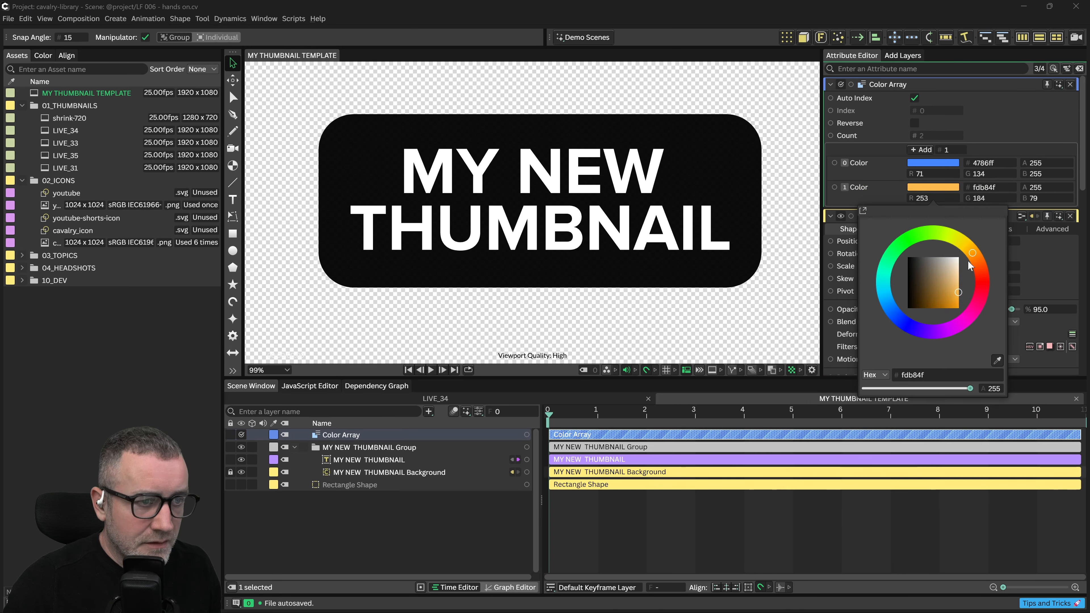
drag(970, 264, 979, 268)
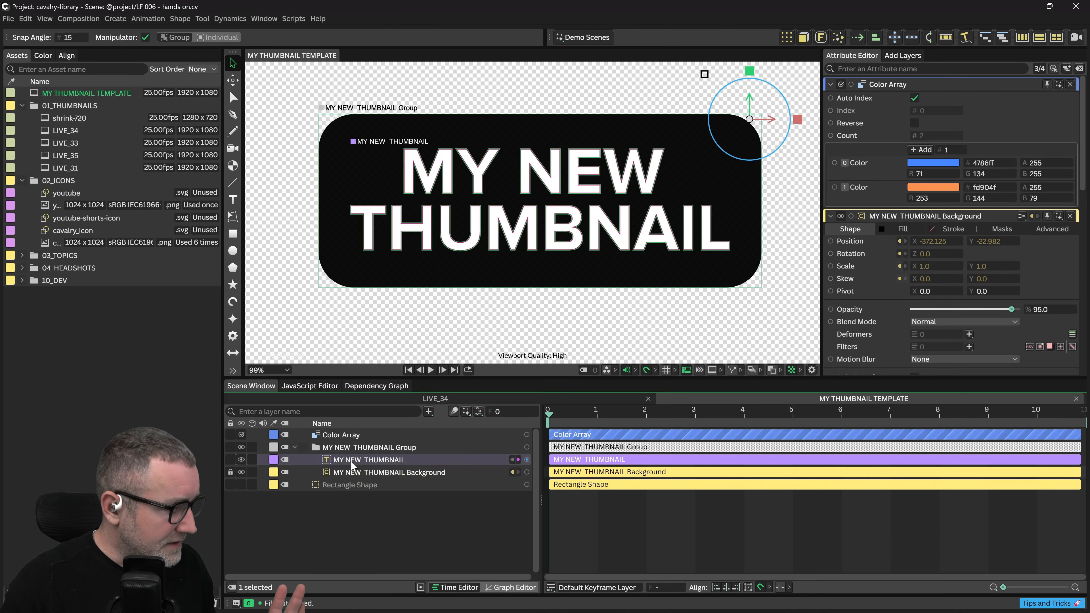
Give the MY NEW THUMBNAIL text a Drop Shadow filter with linked Blur Amount values
click(352, 460)
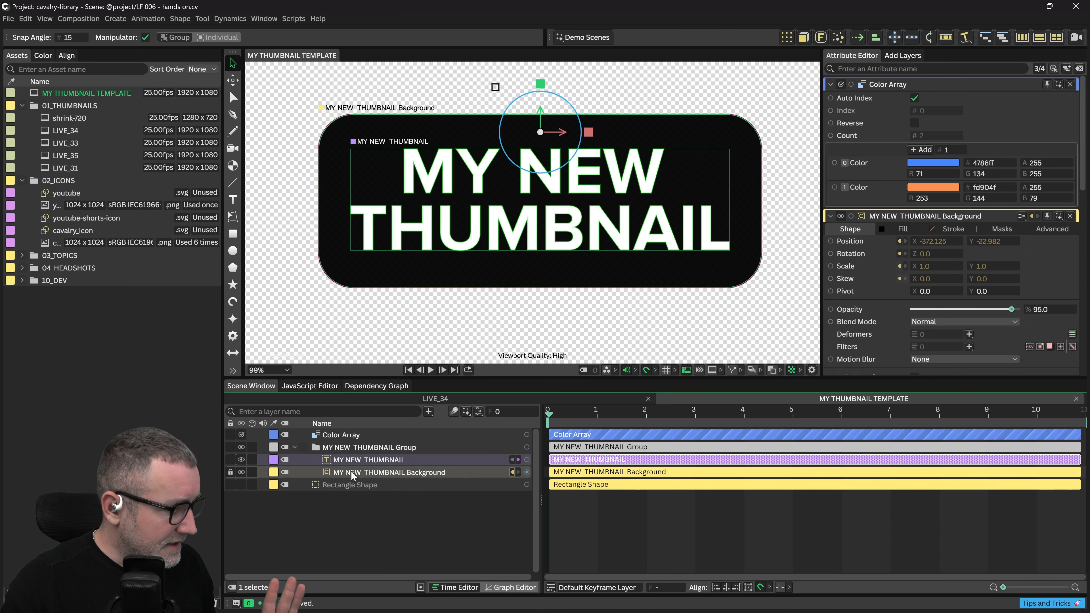
right_click(359, 458)
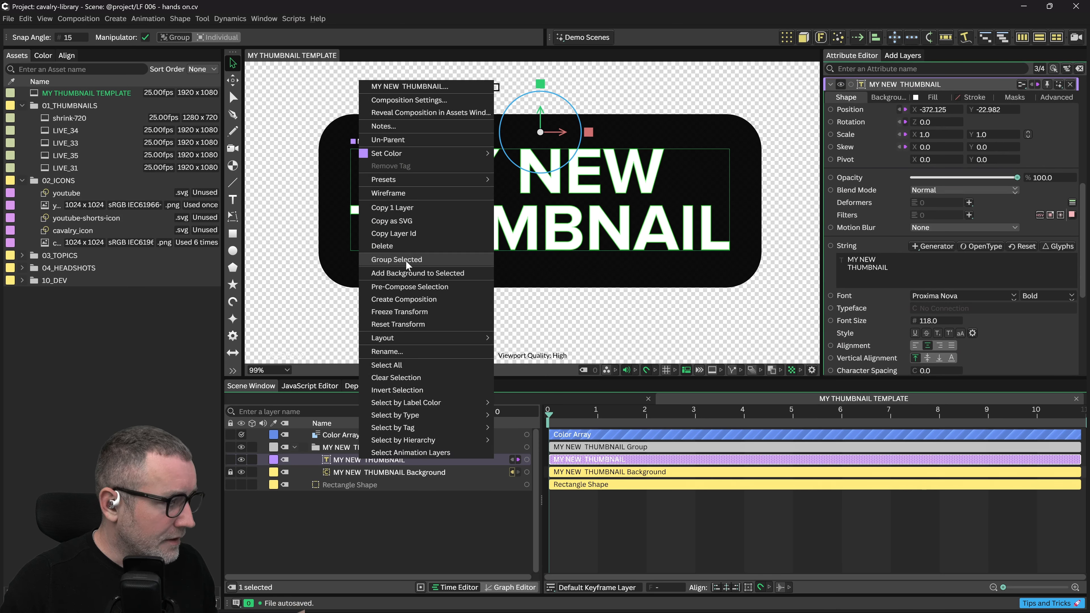
click(1060, 144)
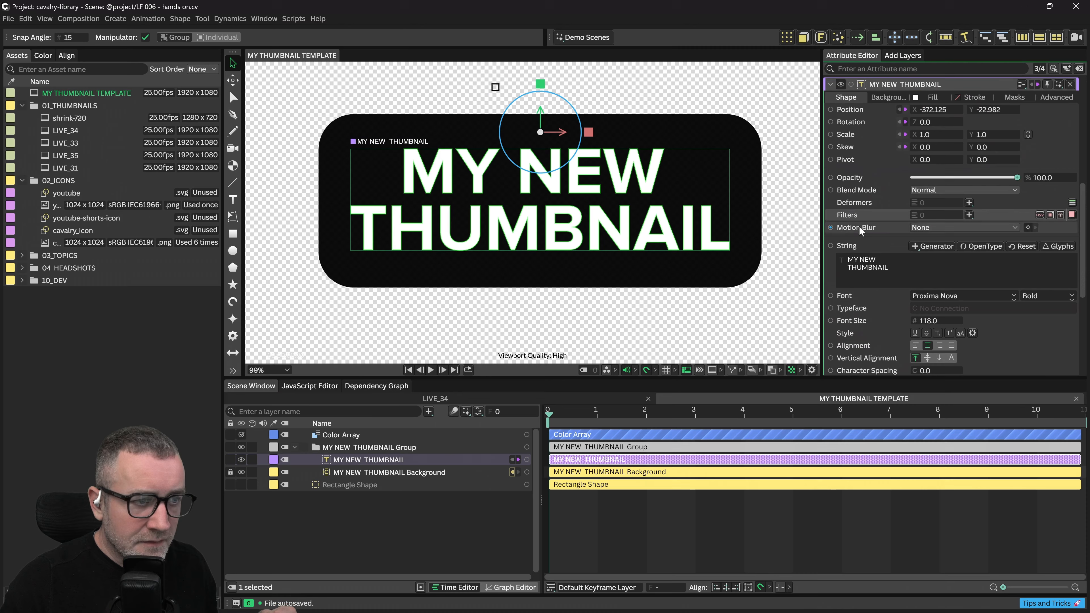
click(969, 215)
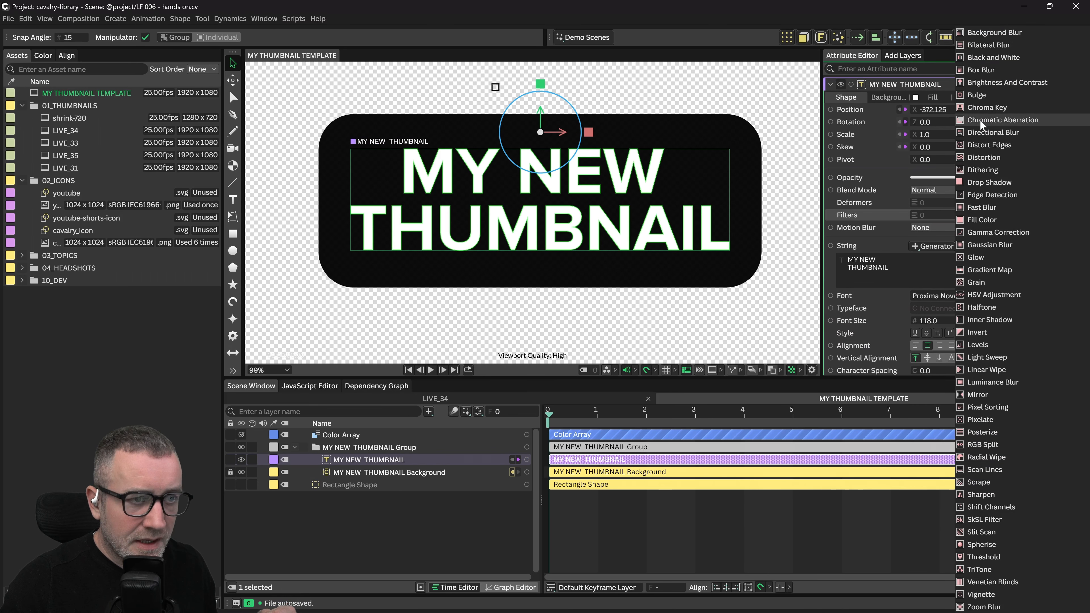
click(985, 184)
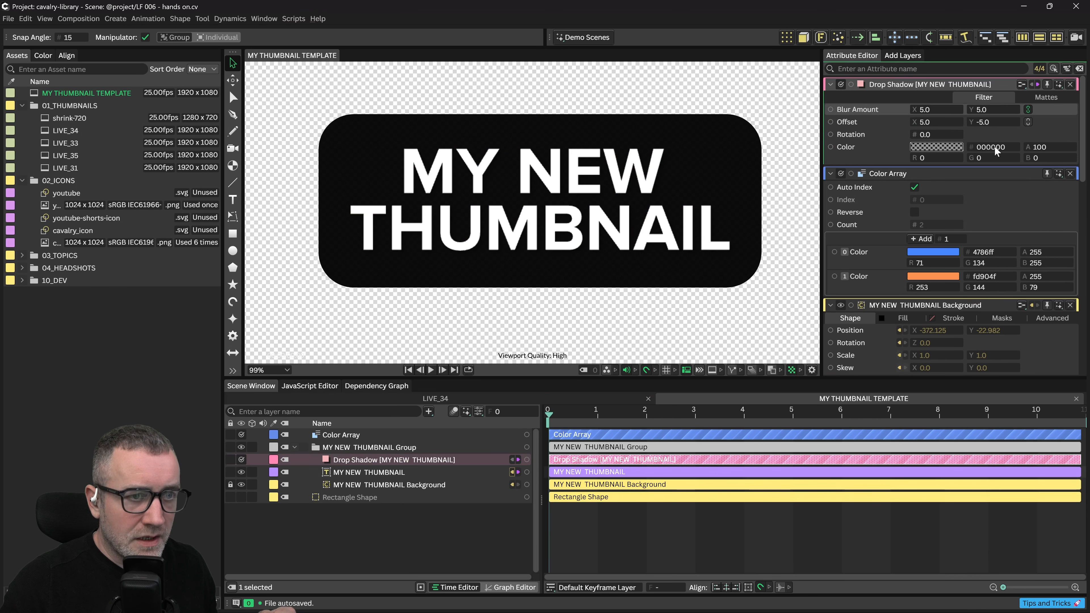
click(1028, 110)
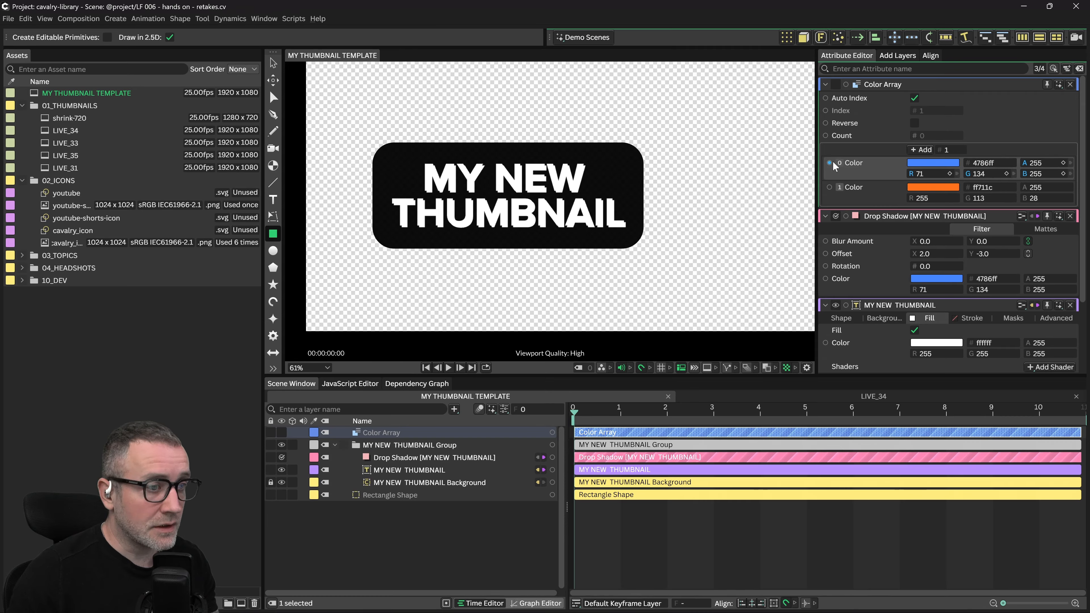
Drive the Drop Shadow colour from the array's first colour, retuned to blue 477dff
drag(829, 162, 418, 459)
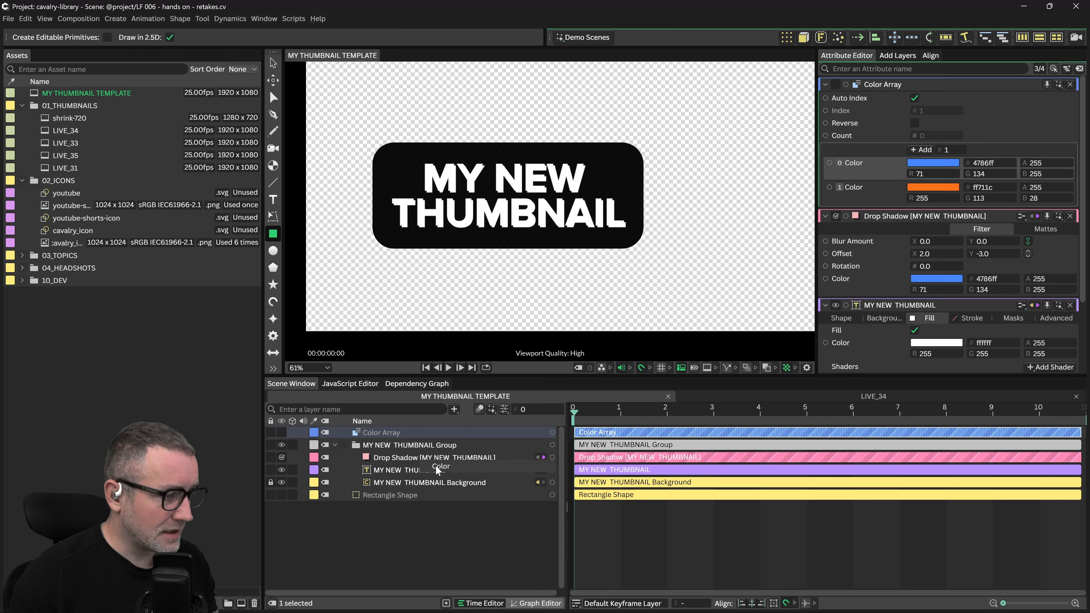
click(933, 163)
click(899, 293)
mouse_move(898, 292)
mouse_down()
mouse_move(899, 216)
mouse_move(885, 249)
mouse_move(890, 282)
mouse_up()
mouse_move(837, 314)
mouse_down()
mouse_move(852, 333)
mouse_move(818, 371)
mouse_up()
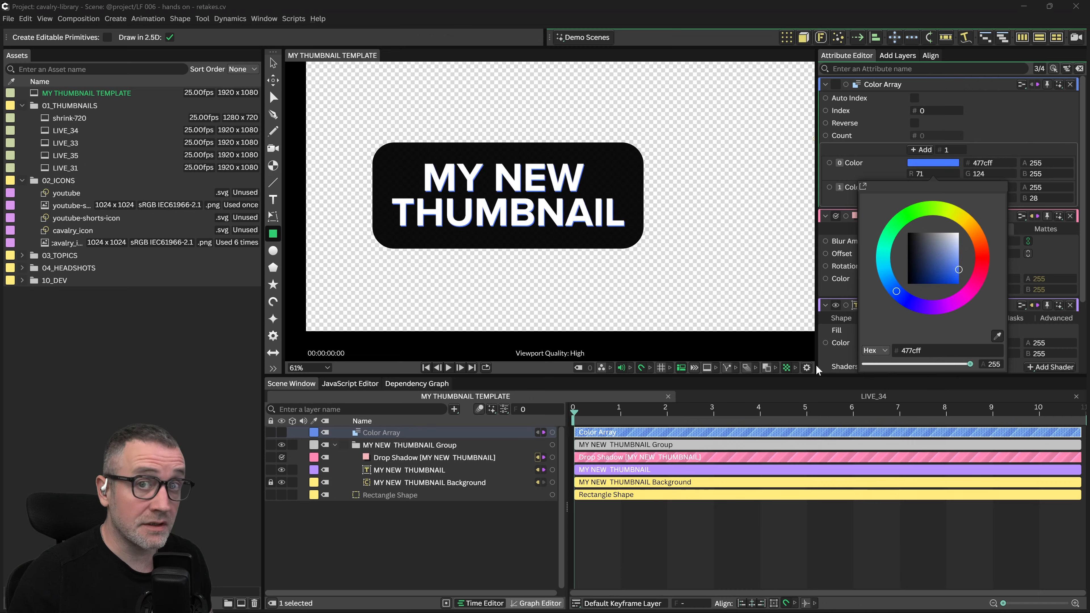
drag(816, 366, 815, 364)
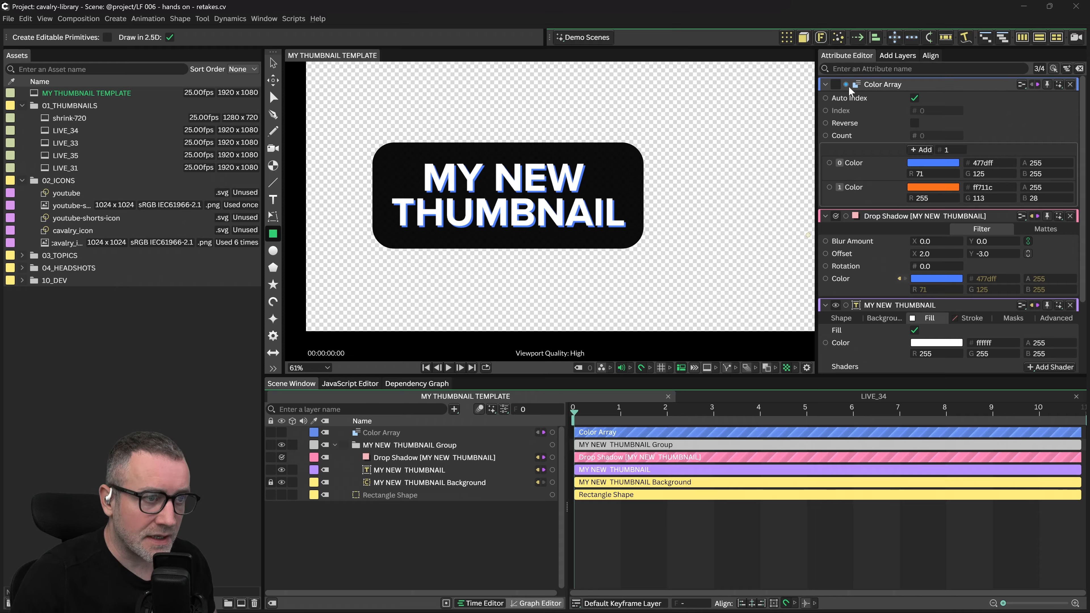
Link the Color Array to the Drop Shadow colour and set a fixed Index of 1, turning the shadow orange
drag(846, 85, 396, 460)
click(413, 467)
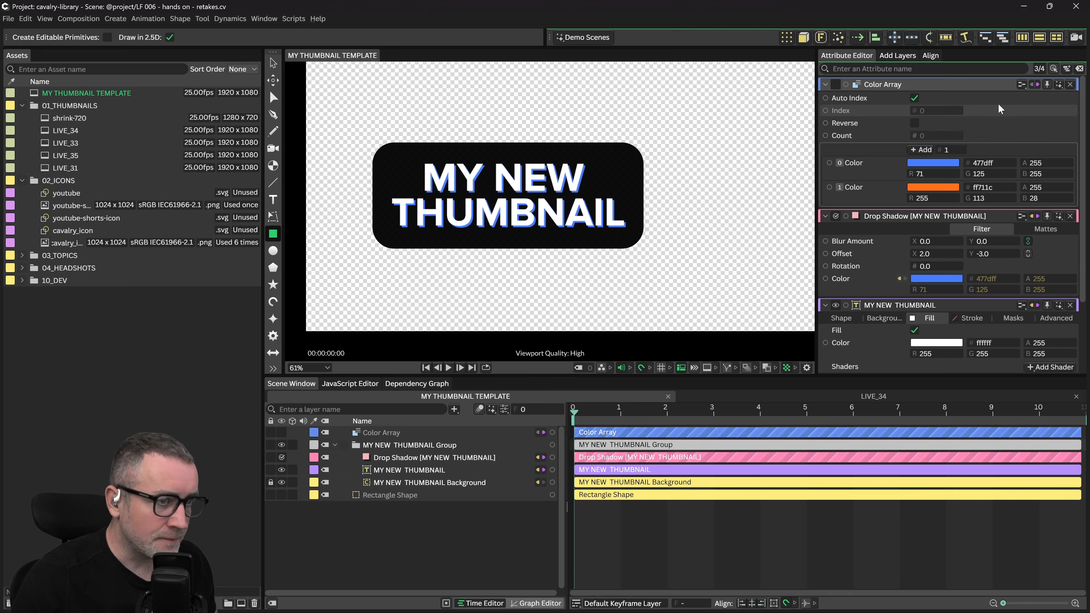
click(914, 98)
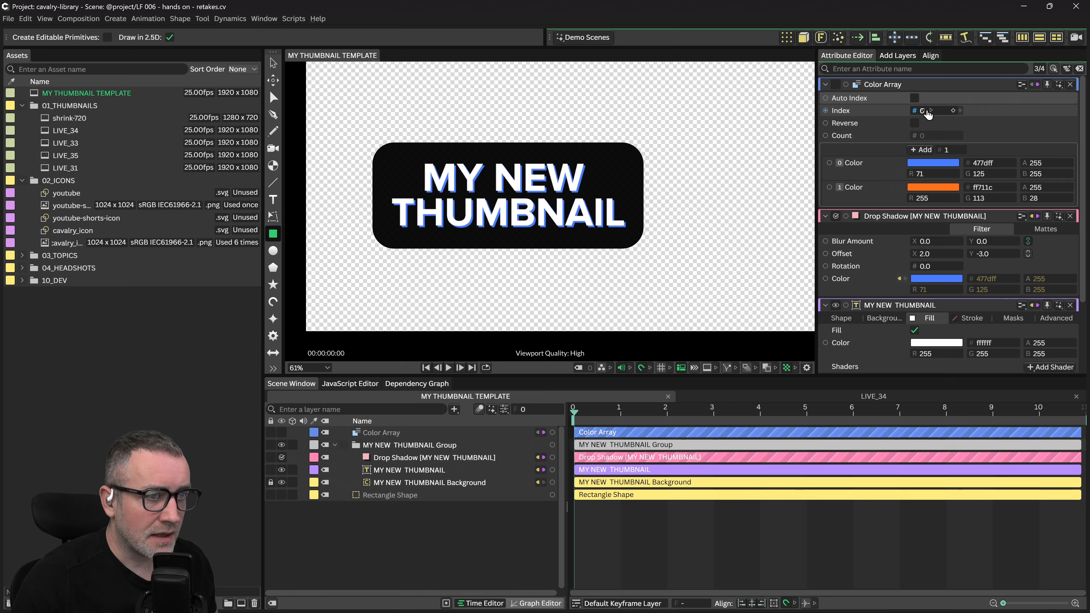
click(984, 113)
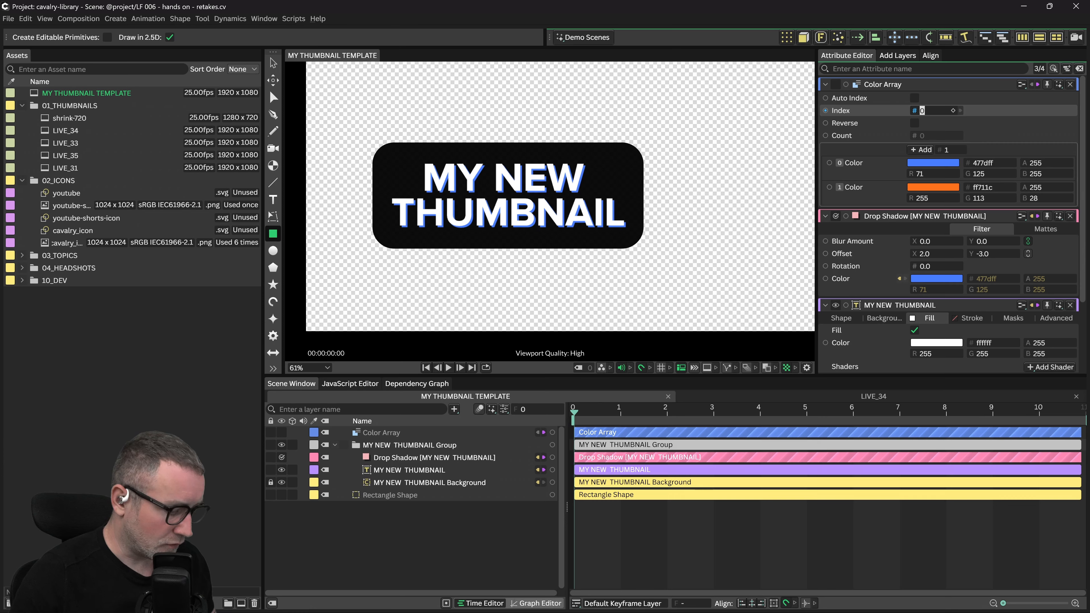
text(1)
key(Return)
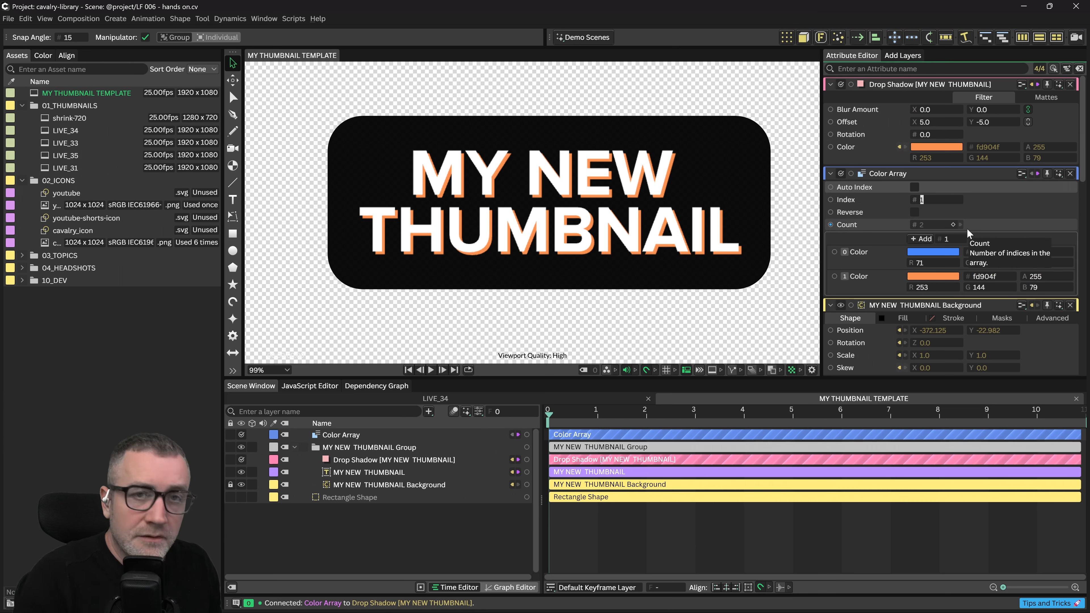
Set the array Index to 0 for a blue shadow and change the shadow offset to 2, -3
text(0)
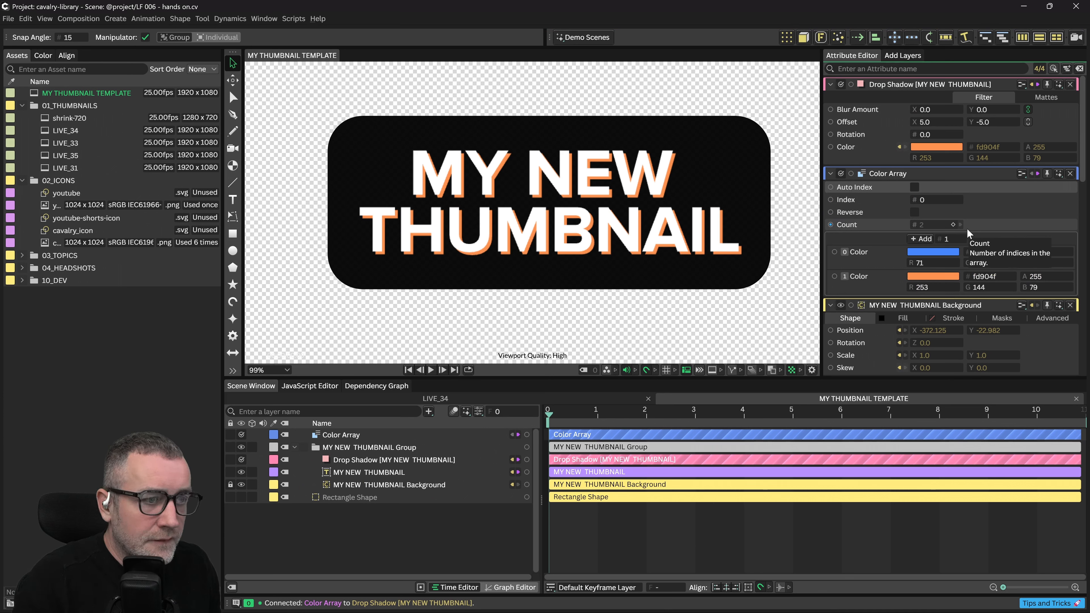
key(Return)
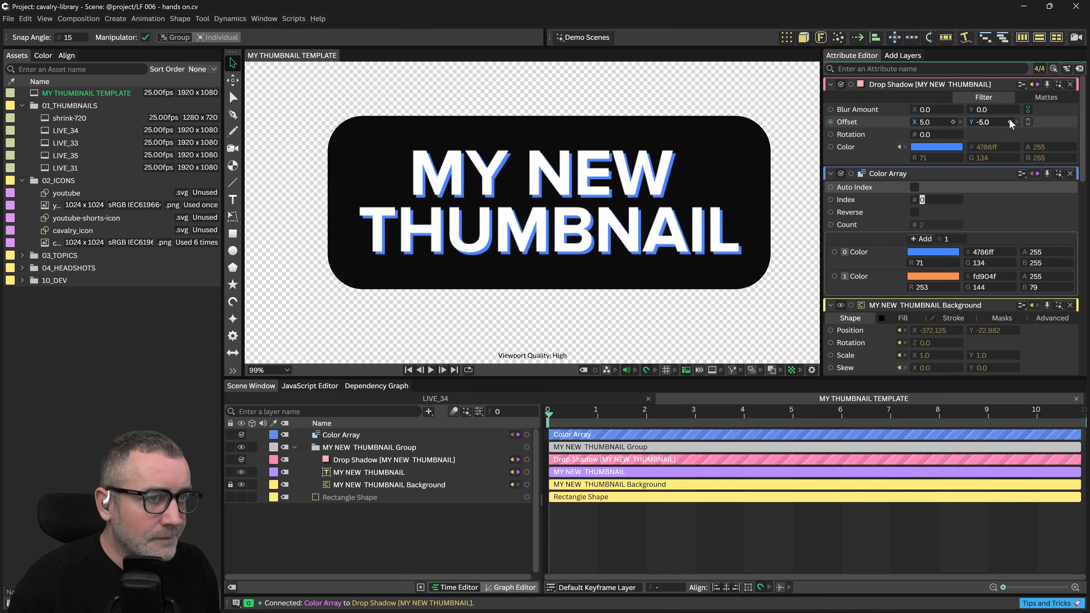
click(926, 123)
text(2)
key(Tab)
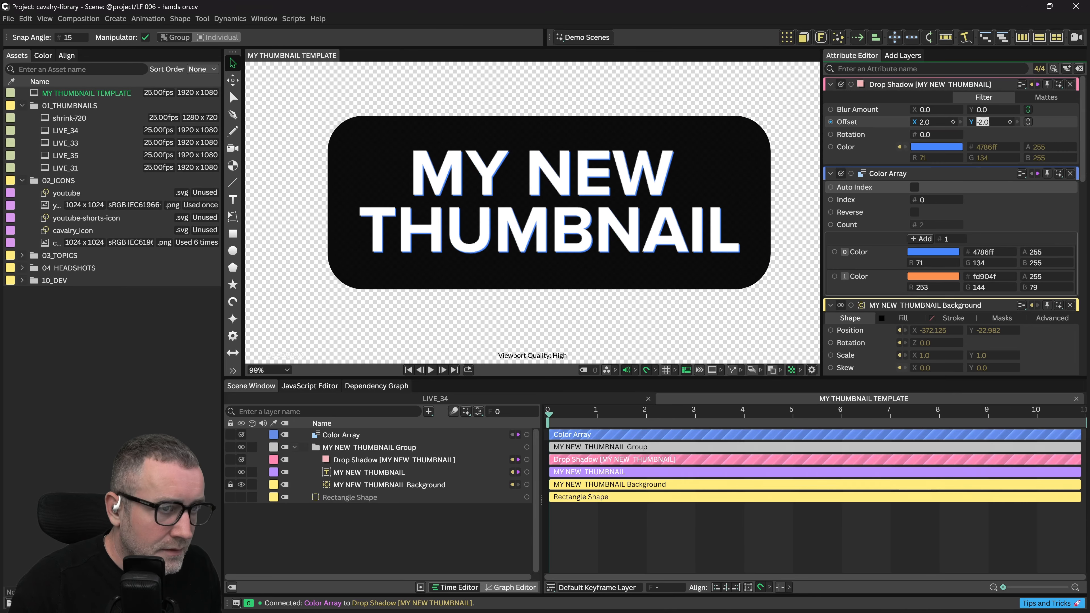
key(Return)
key(Down)
key(Return)
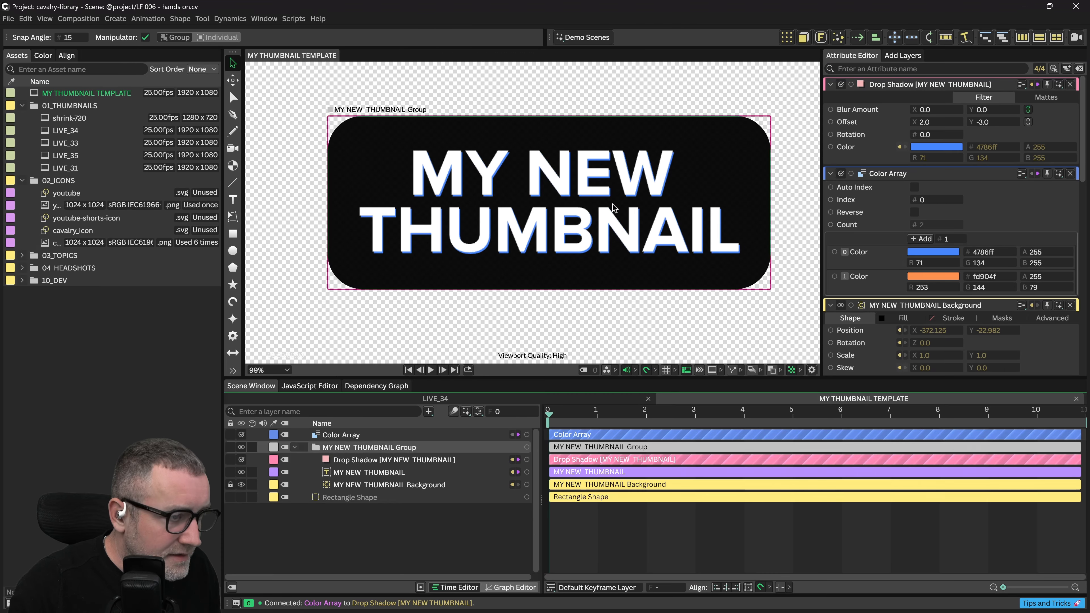
click(934, 147)
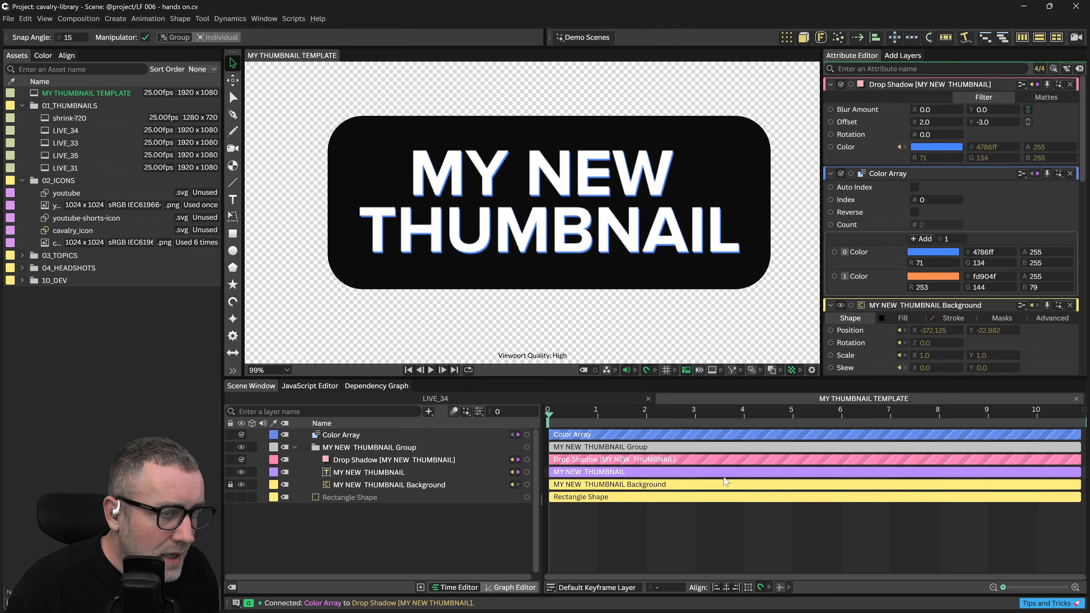
Select the thumbnail group and zoom and pan the view around it
click(594, 202)
scroll(564, 207, up, 2)
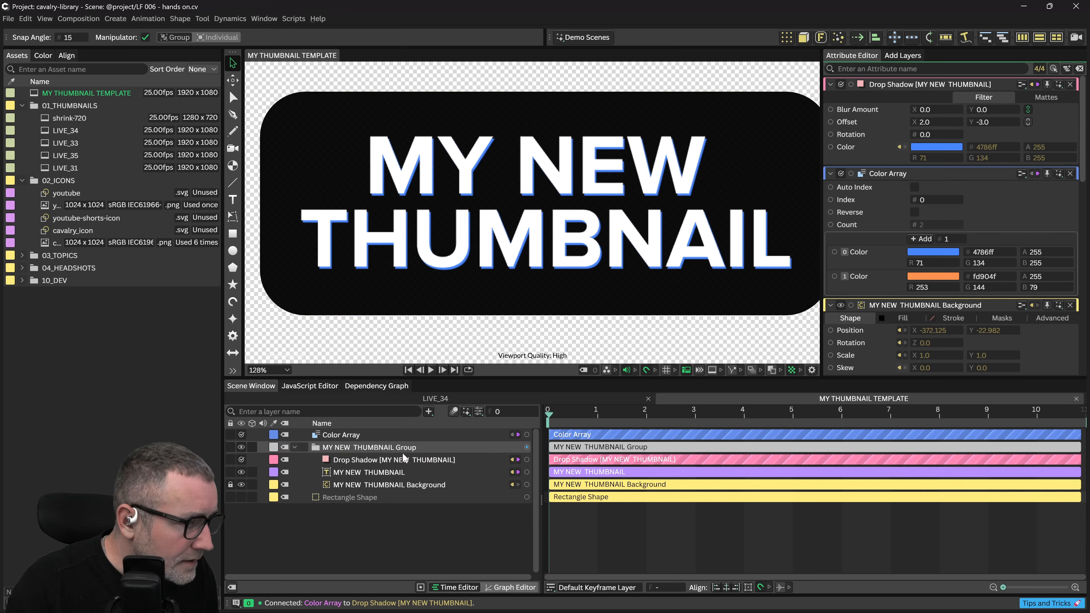
drag(581, 208, 642, 156)
drag(693, 184, 650, 240)
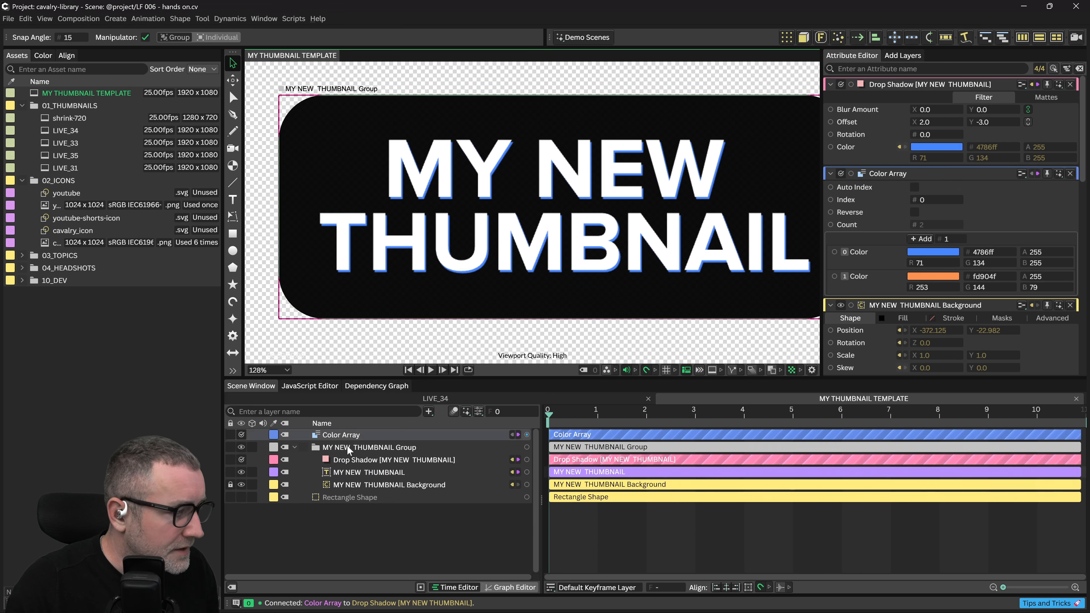
Enable a 2-wide stroke on the title text with its colour driven by the Color Array
click(370, 472)
click(974, 97)
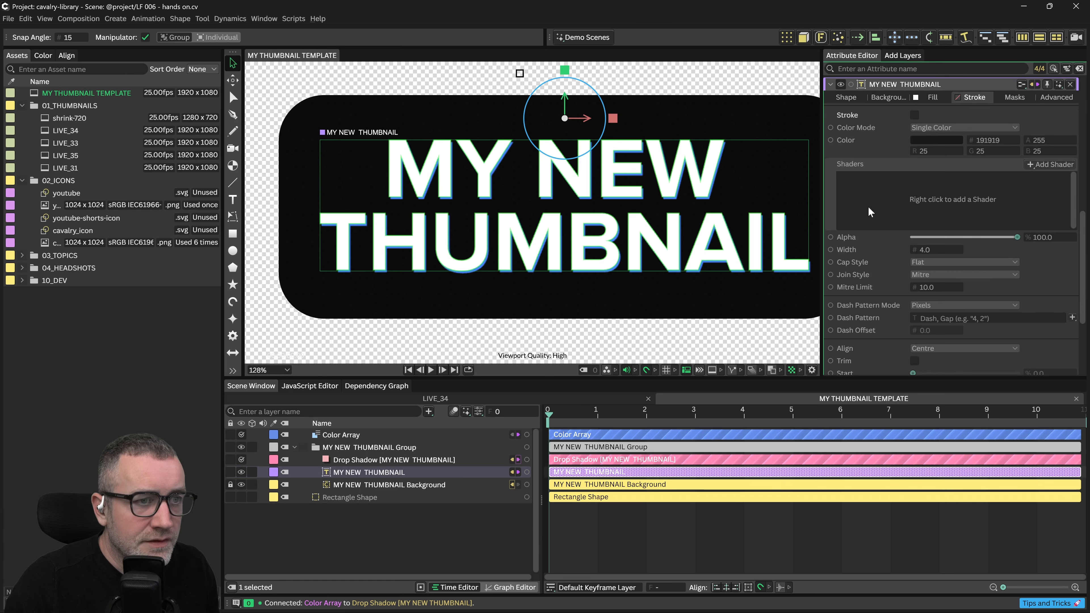
click(915, 115)
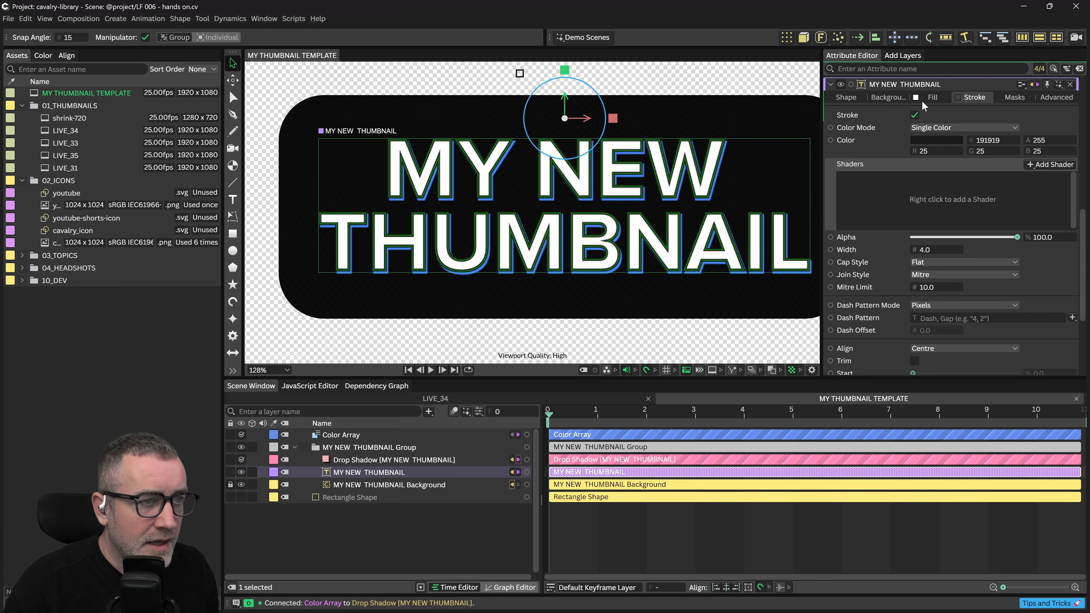
click(343, 435)
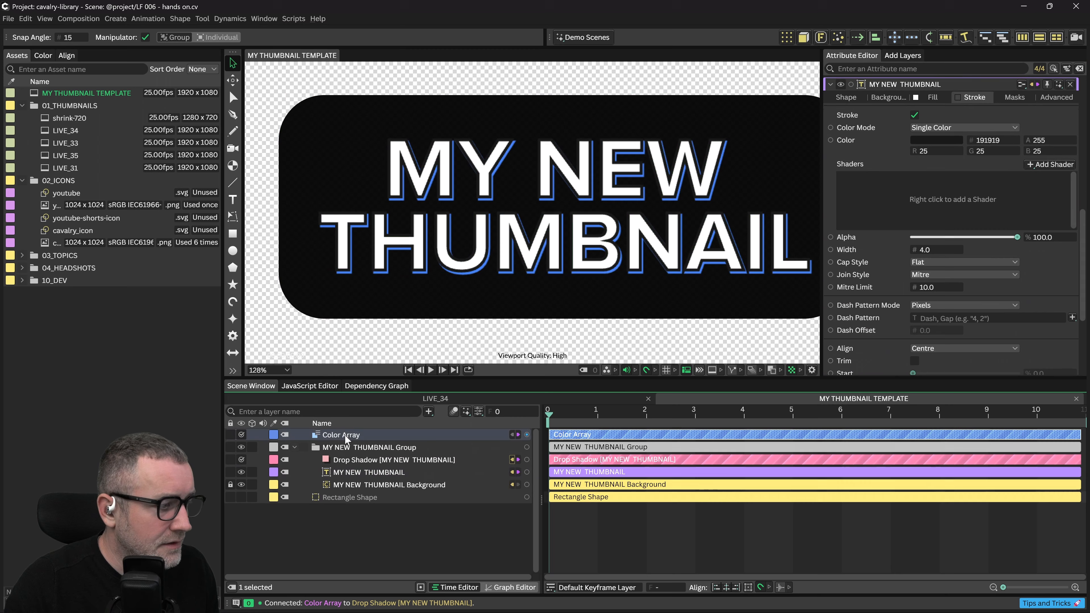
mouse_move(527, 435)
mouse_down()
mouse_move(850, 139)
mouse_move(840, 140)
mouse_up()
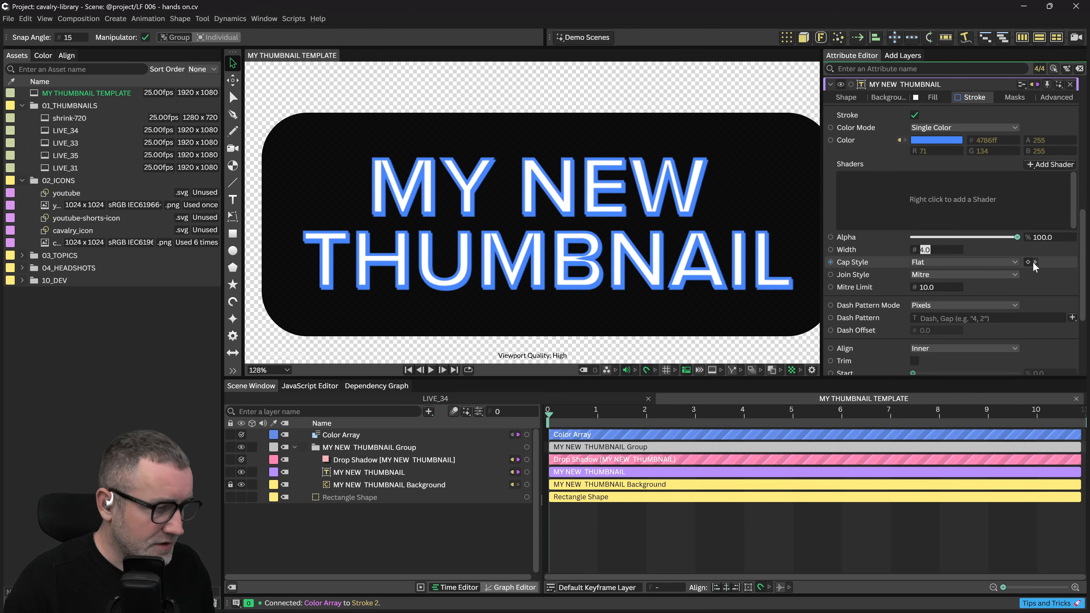
text(2)
key(Return)
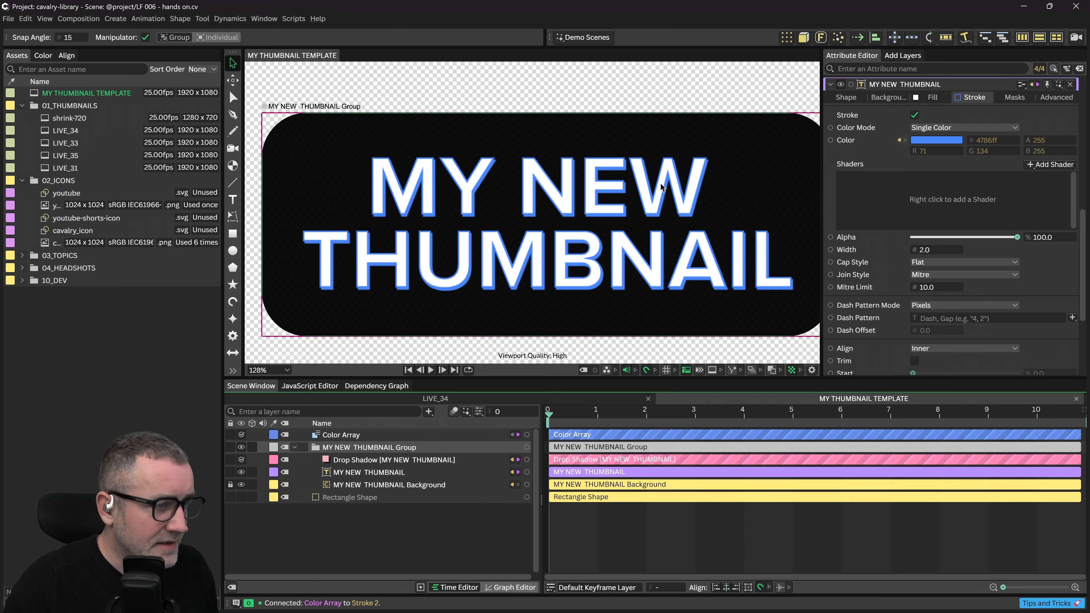
Zoom in and pan across the enlarged title text to inspect the blue outline
drag(664, 185, 633, 177)
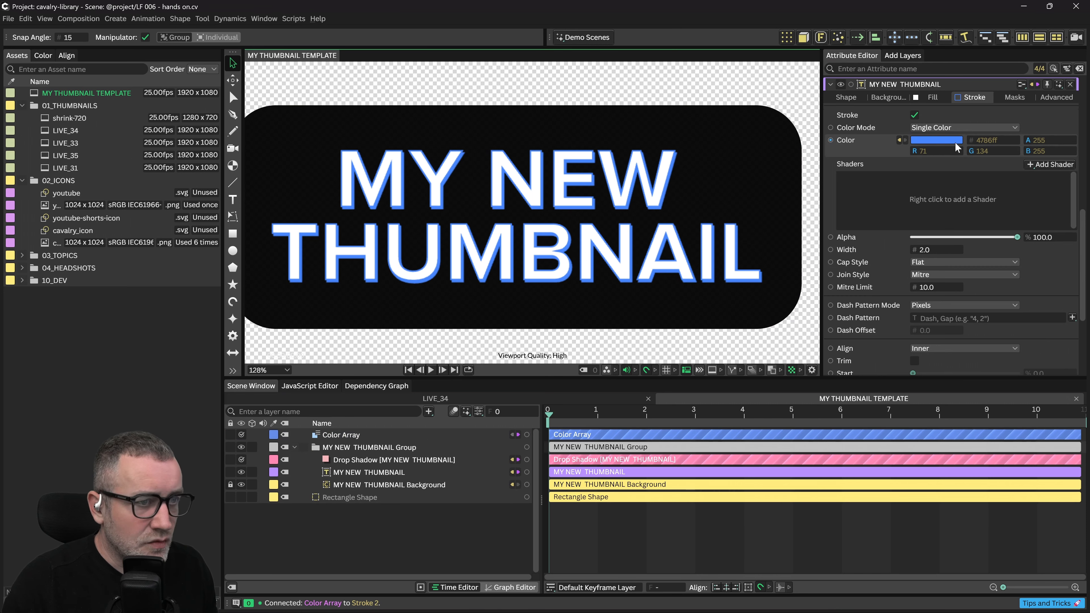
scroll(651, 188, up, 1)
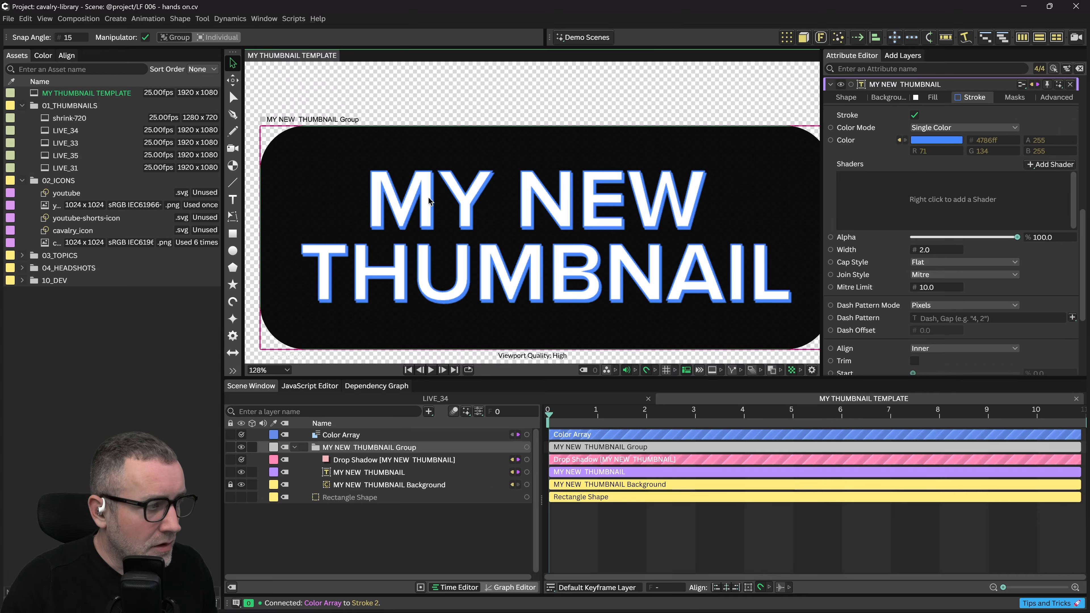
scroll(416, 198, up, 1)
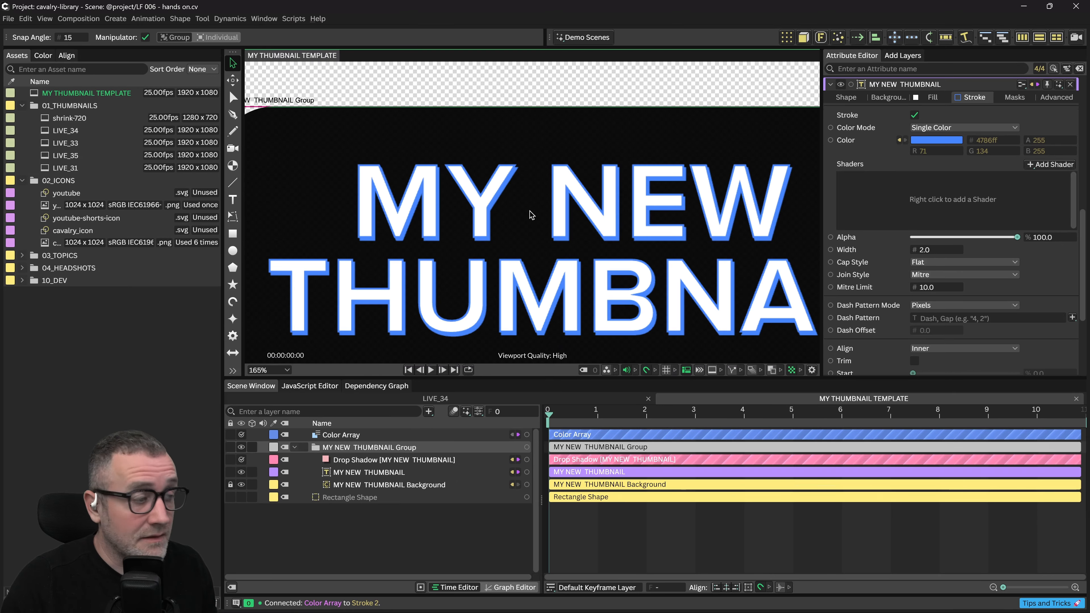
drag(496, 255, 597, 205)
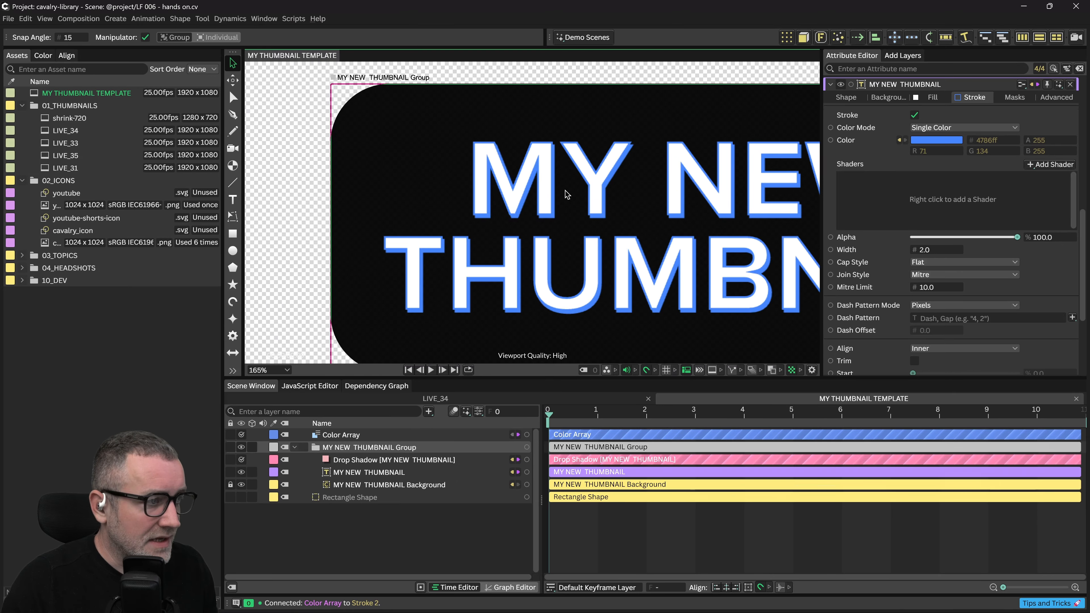
drag(661, 228, 561, 165)
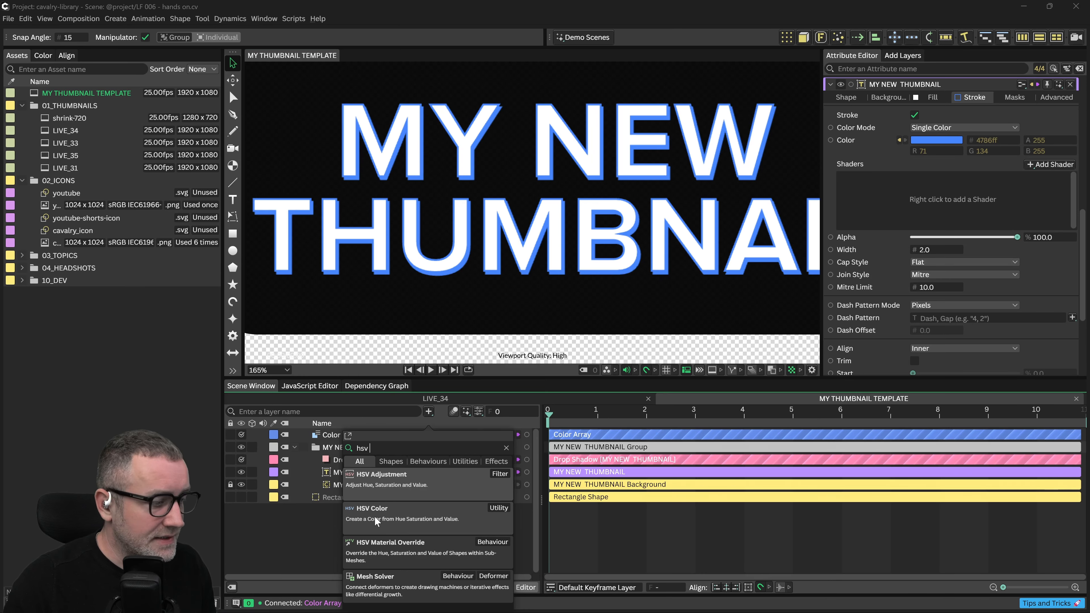
Add an HSV Color layer below the Color Array and feed the Color Array into its Input Color
click(375, 517)
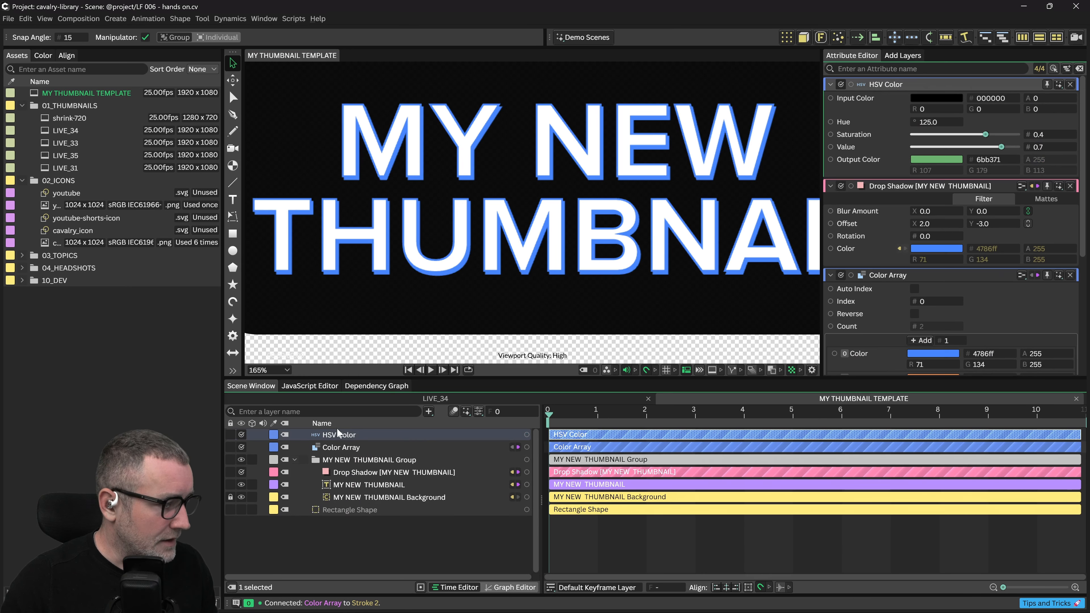
mouse_move(337, 435)
mouse_down()
mouse_move(344, 456)
mouse_move(339, 444)
mouse_up()
click(338, 438)
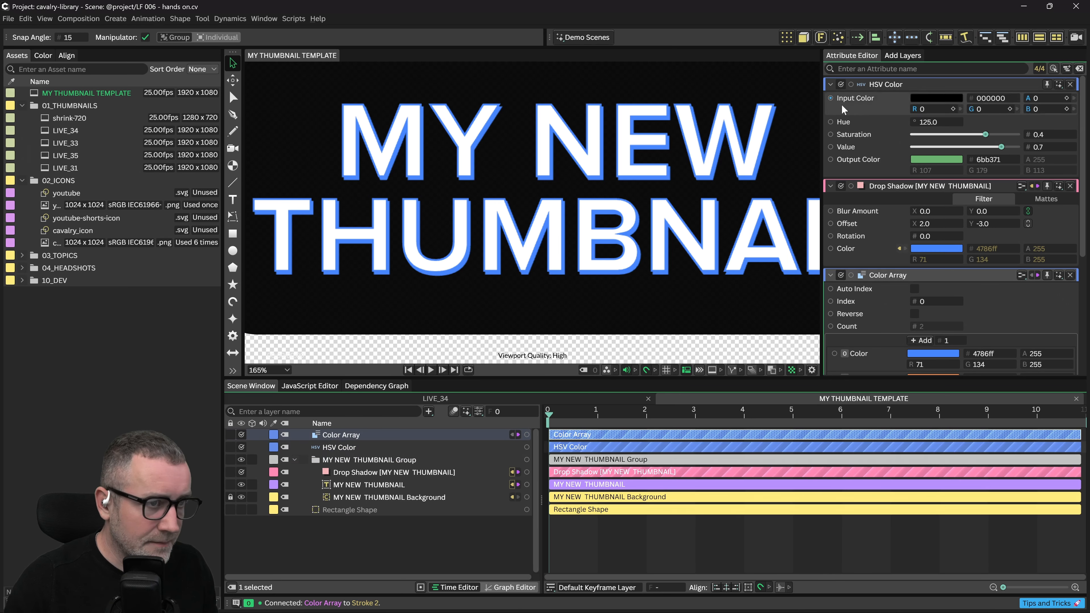
click(841, 276)
drag(852, 276, 834, 97)
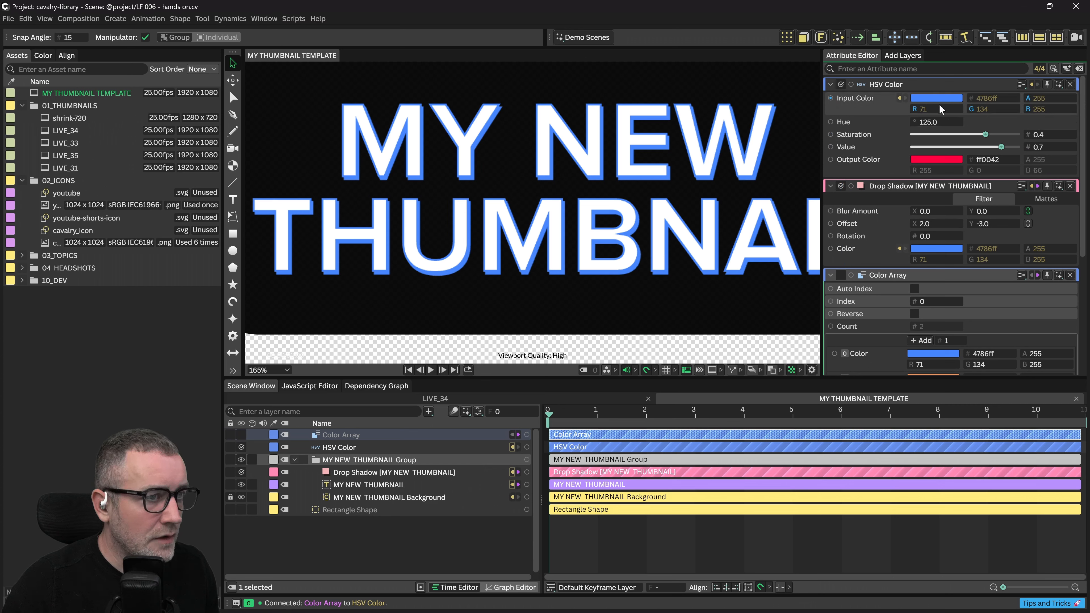
Set the HSV hue to 0 and lower its value to navy 10203d, undoing a stray shadow link
click(930, 122)
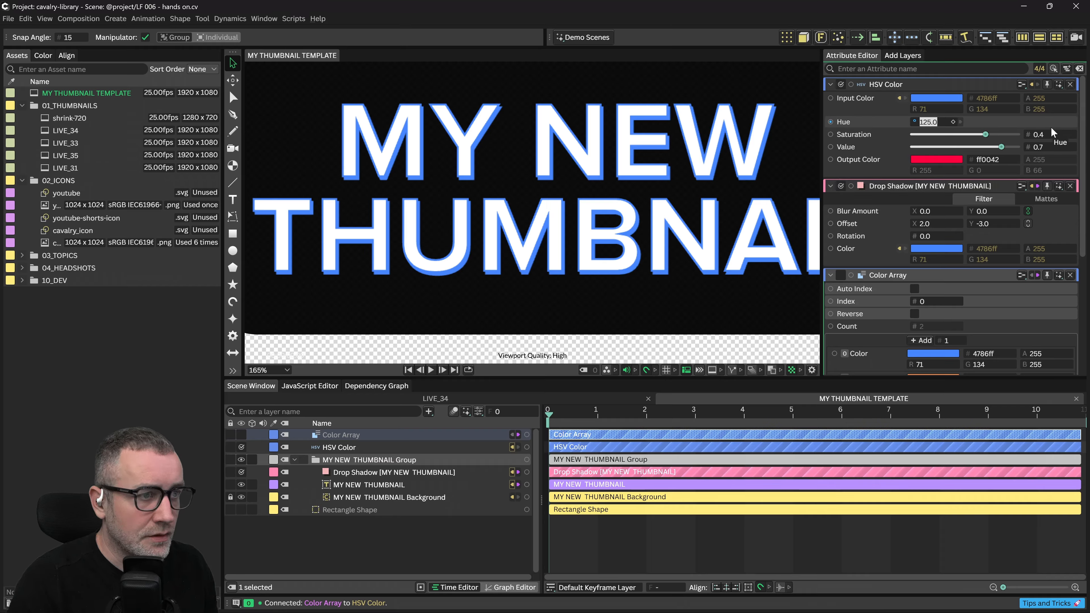
text(0)
key(Return)
drag(1002, 147, 934, 159)
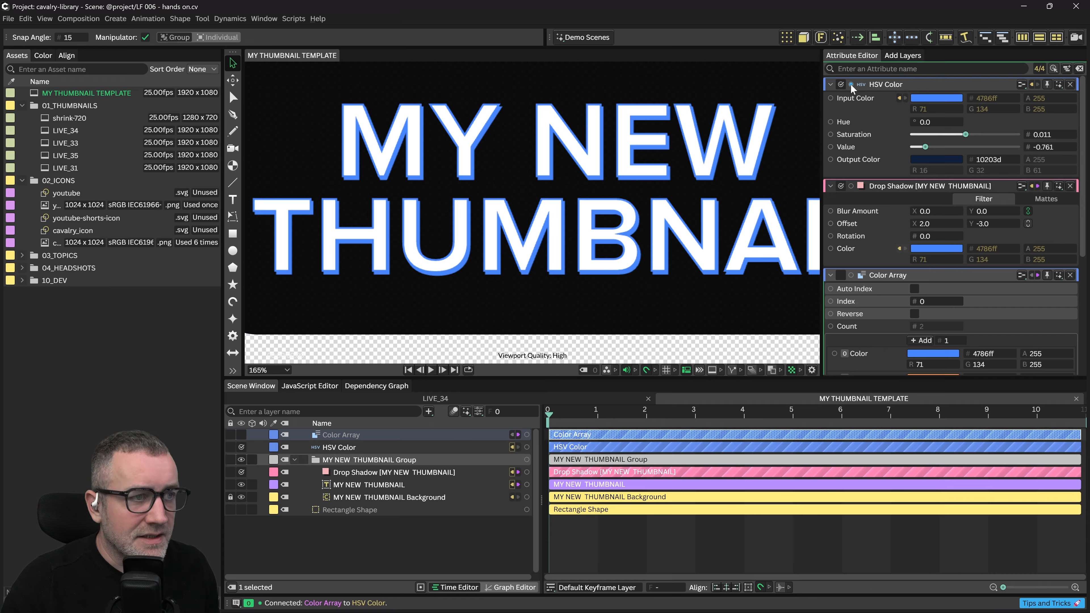
drag(852, 88, 356, 483)
key(ctrl+z)
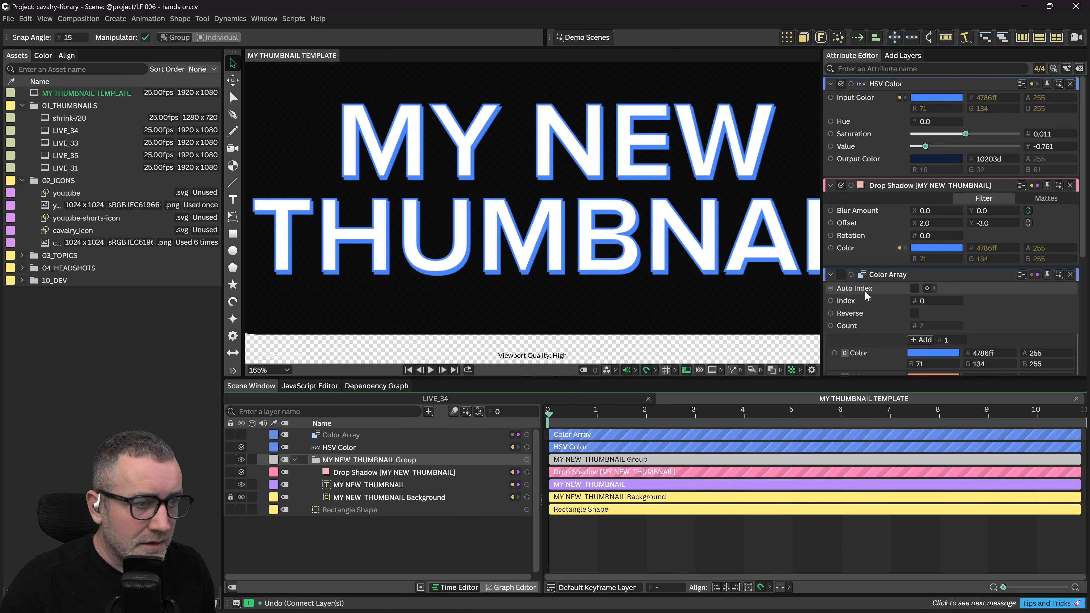
Drive the text's Stroke 2 Color from the HSV Color output, then select the Background layer
drag(851, 84, 361, 487)
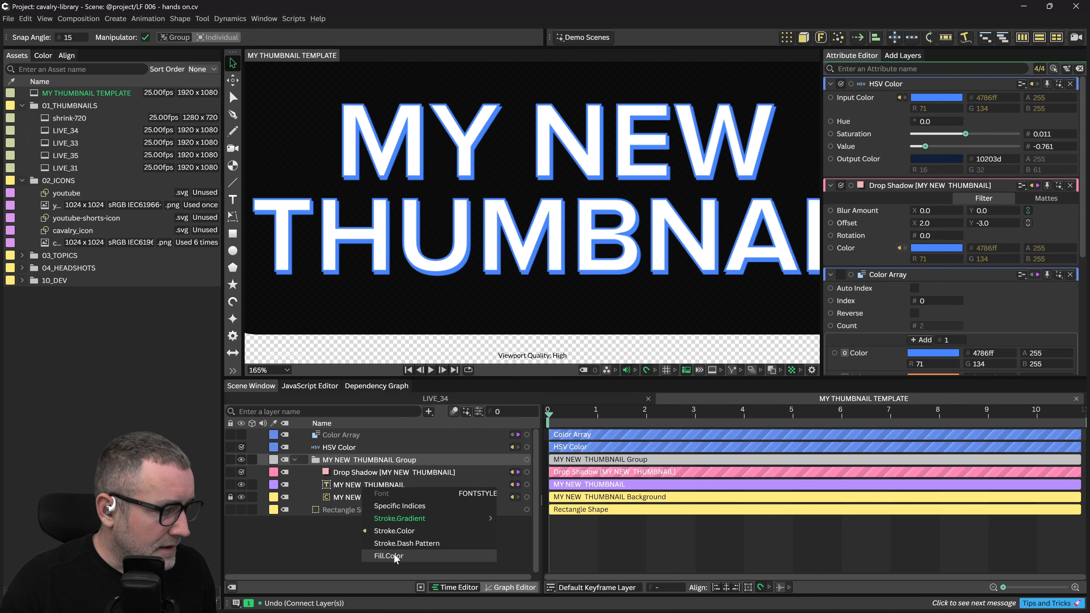
click(401, 532)
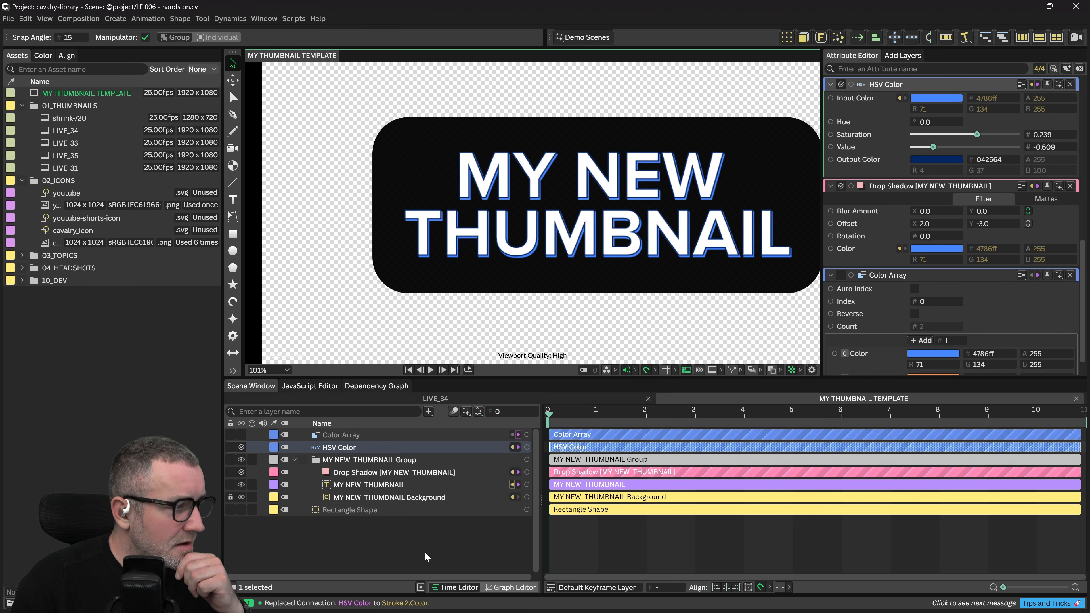
drag(614, 191, 594, 195)
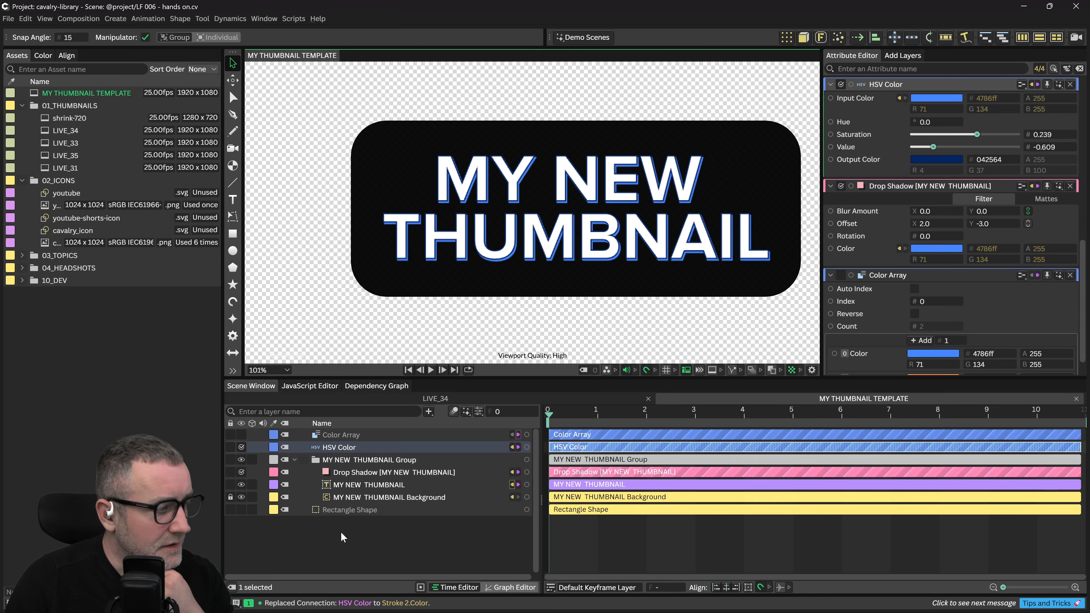
click(356, 499)
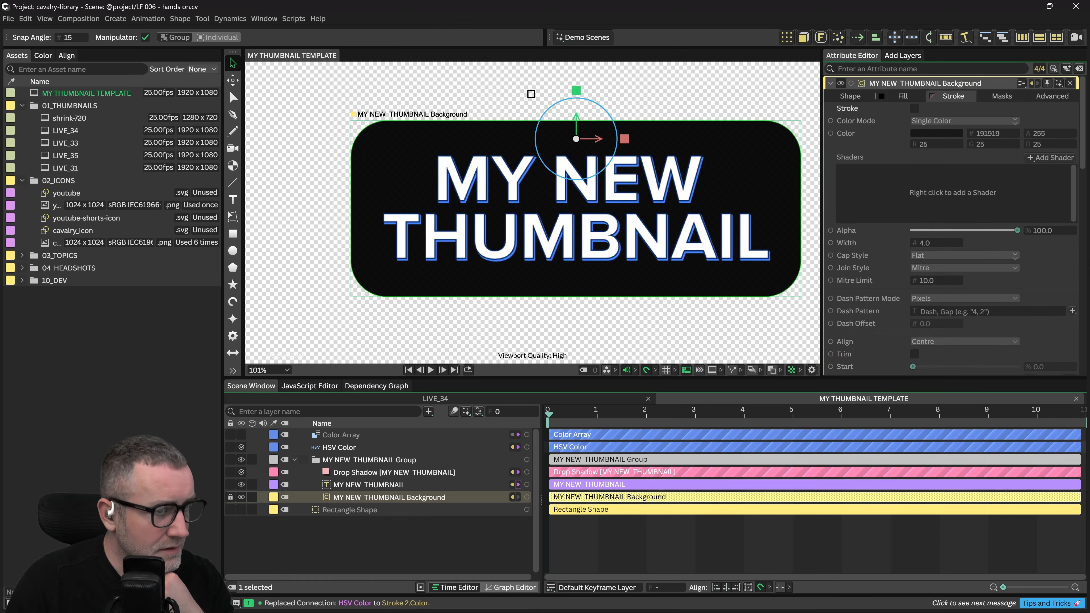
Add an Inner Shadow filter to the rounded background box
click(851, 96)
click(1004, 214)
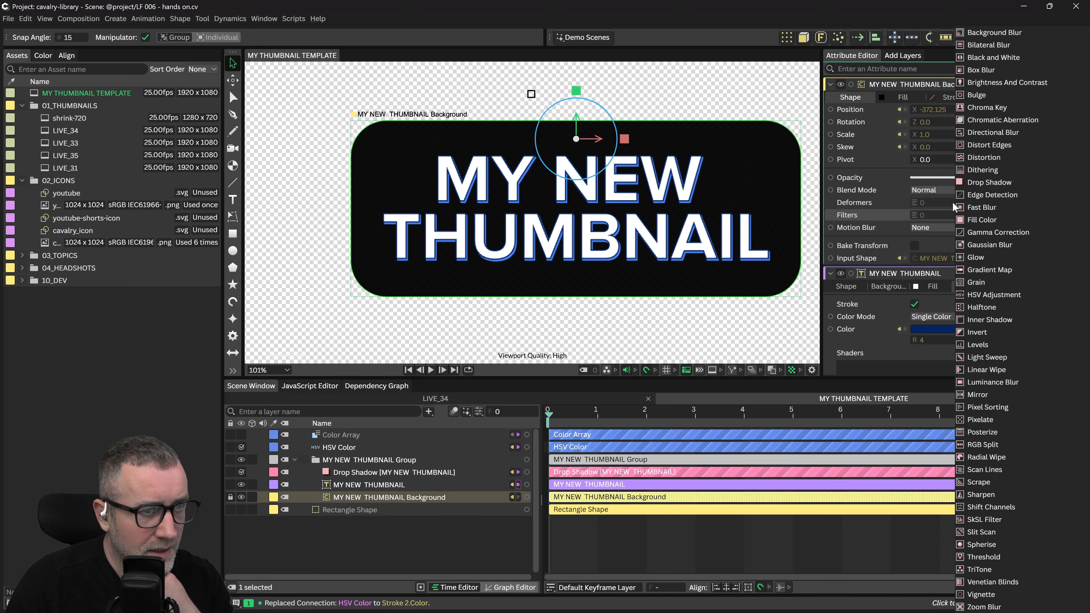
click(989, 319)
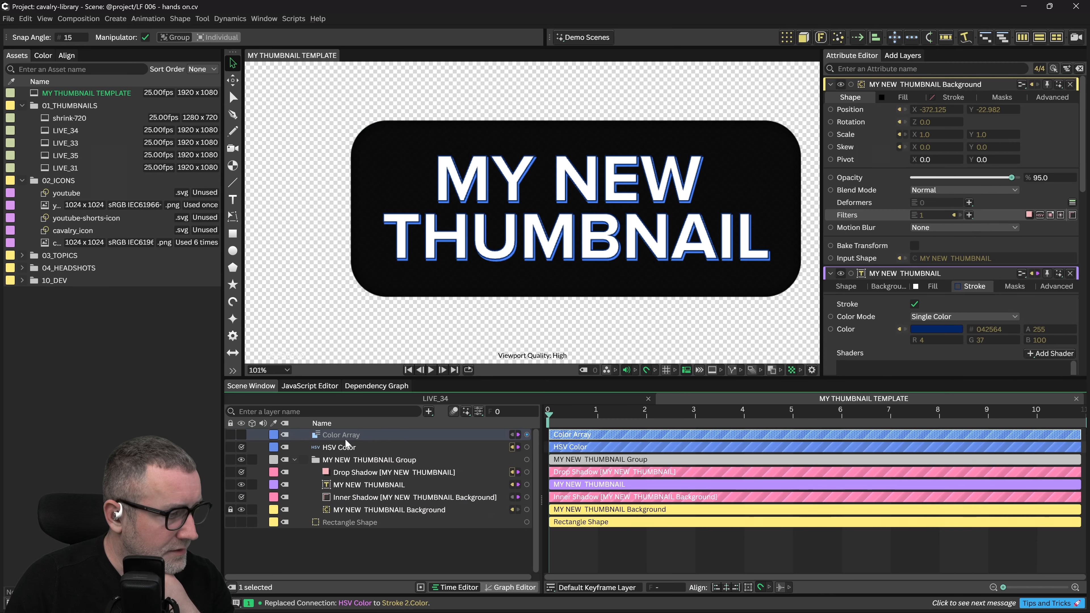
Link the HSV Color output to the Inner Shadow's Colour and select the inner shadow
click(345, 446)
drag(527, 447, 524, 508)
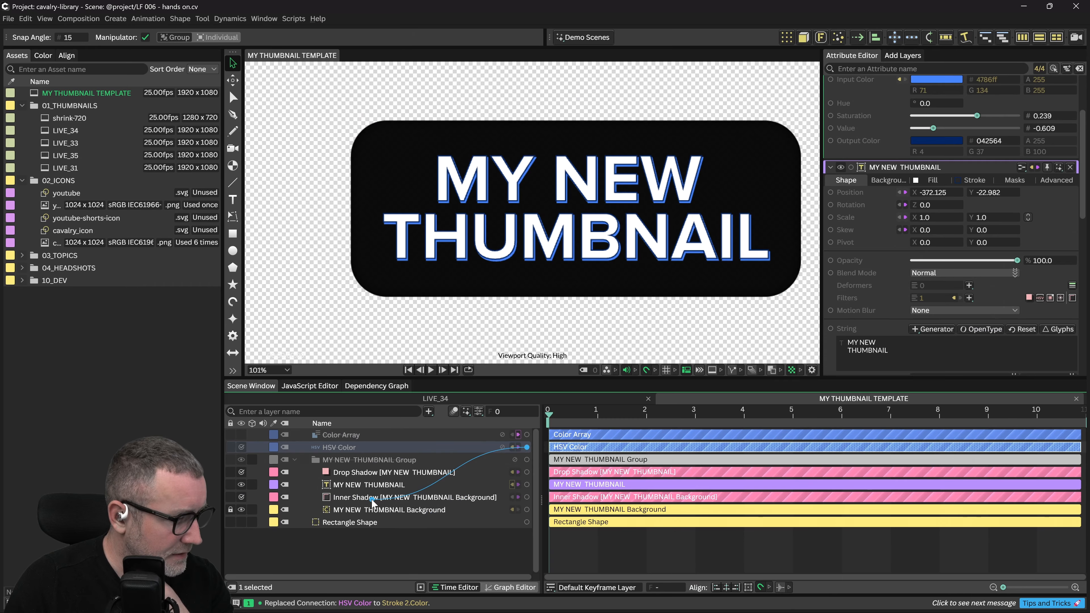
drag(372, 500, 371, 500)
click(385, 507)
click(304, 551)
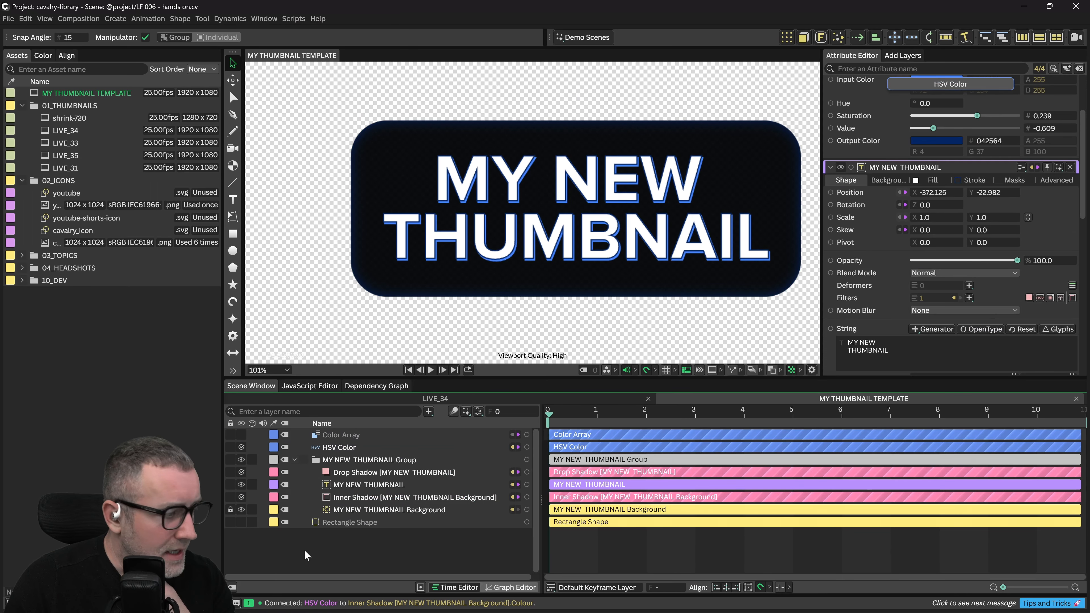
click(357, 497)
scroll(385, 132, up, 4)
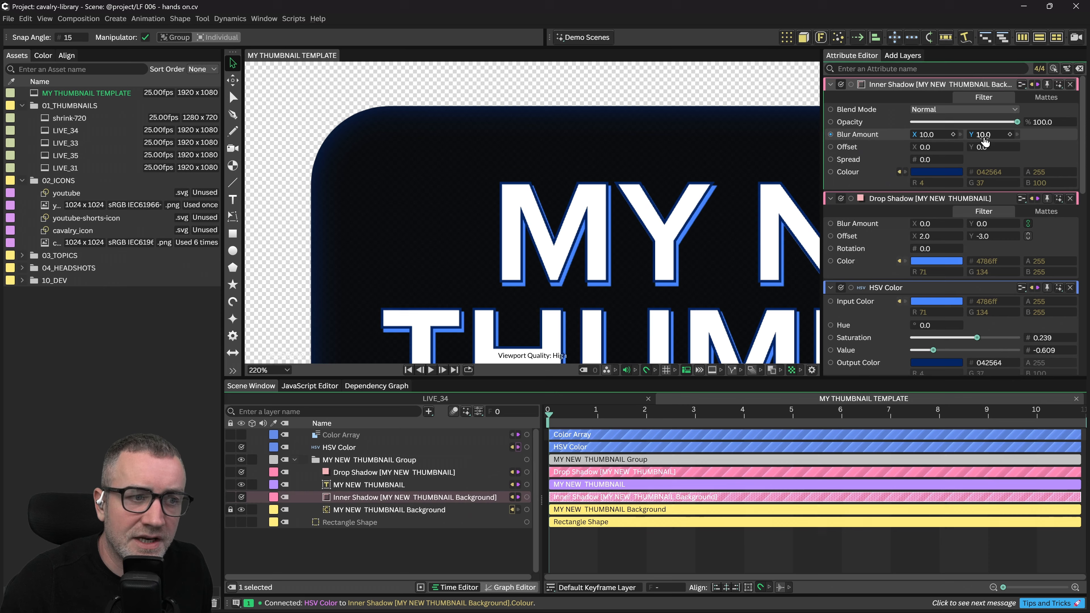
Undo the stray link and give the inner shadow blur 2, spread 3.2 and offset 2, -2
key(ctrl+z)
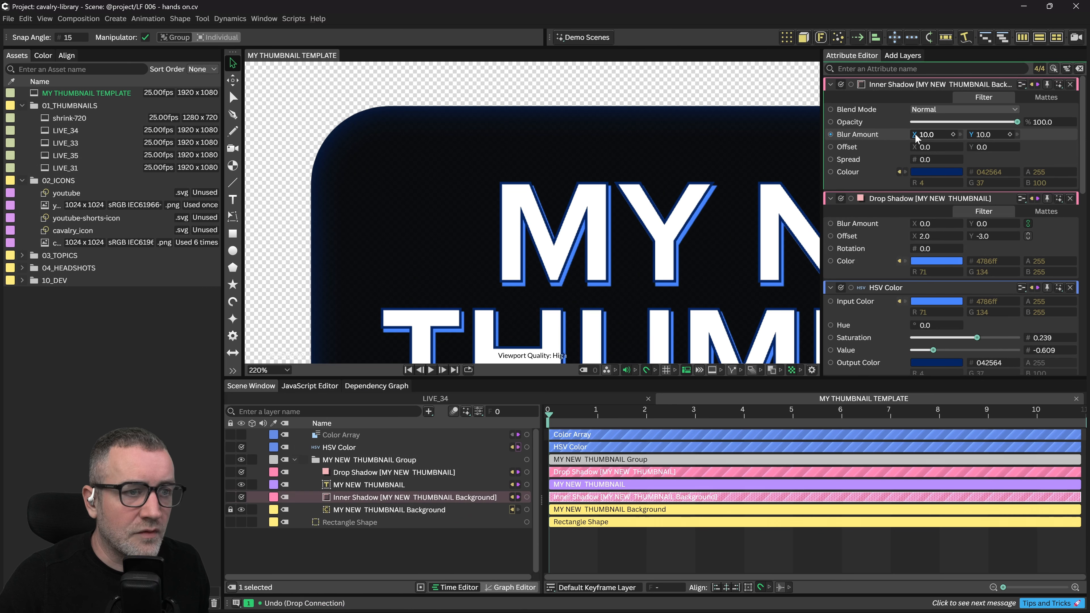
drag(915, 134, 948, 160)
text(2)
key(Return)
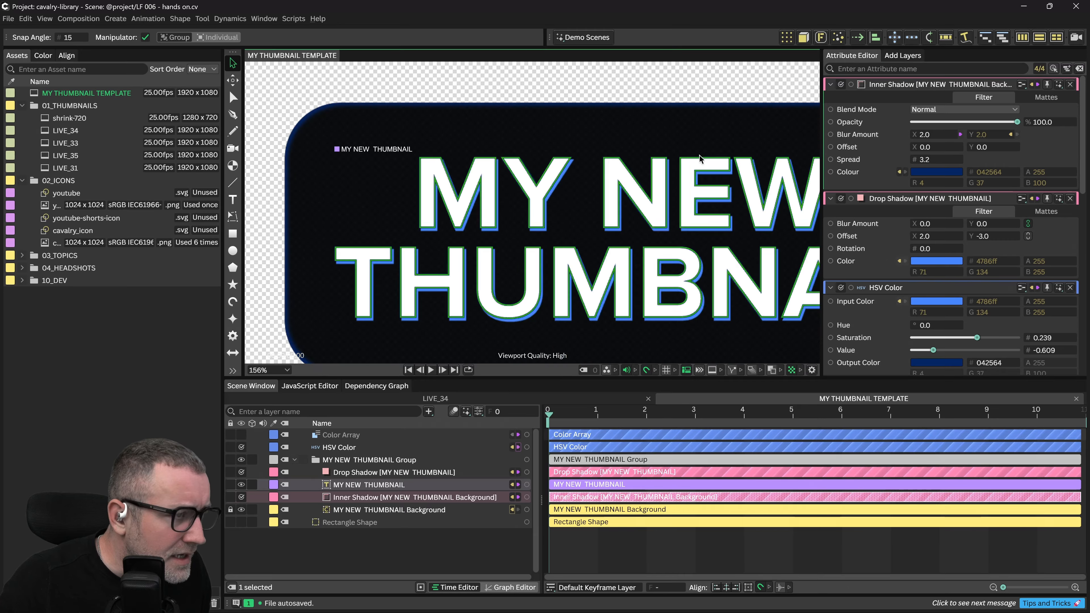
drag(705, 161, 662, 178)
drag(378, 155, 519, 147)
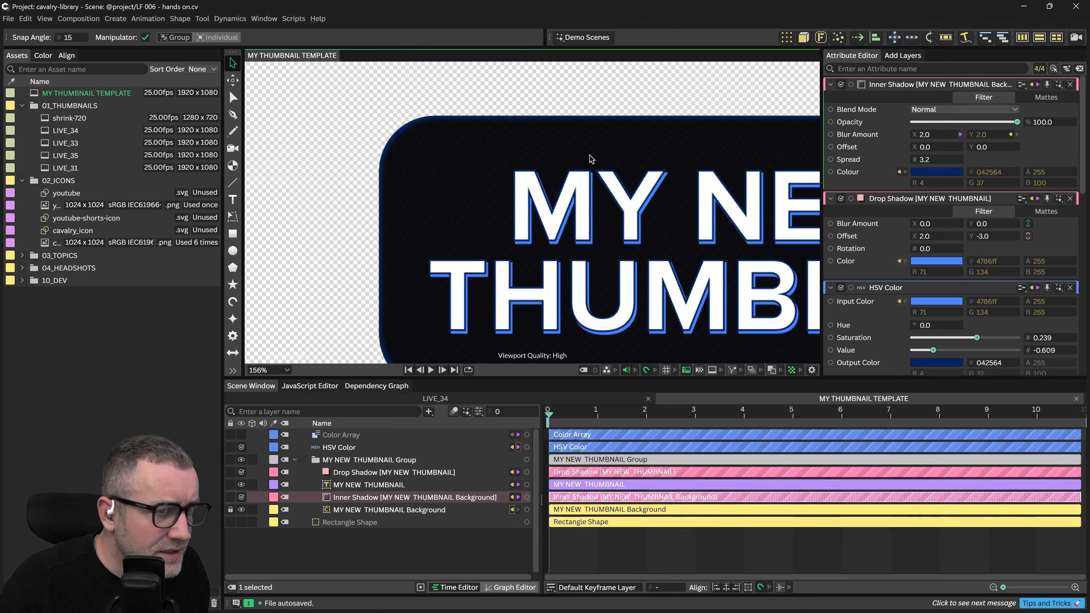
mouse_move(586, 170)
mouse_down()
mouse_move(564, 153)
mouse_move(603, 170)
mouse_up()
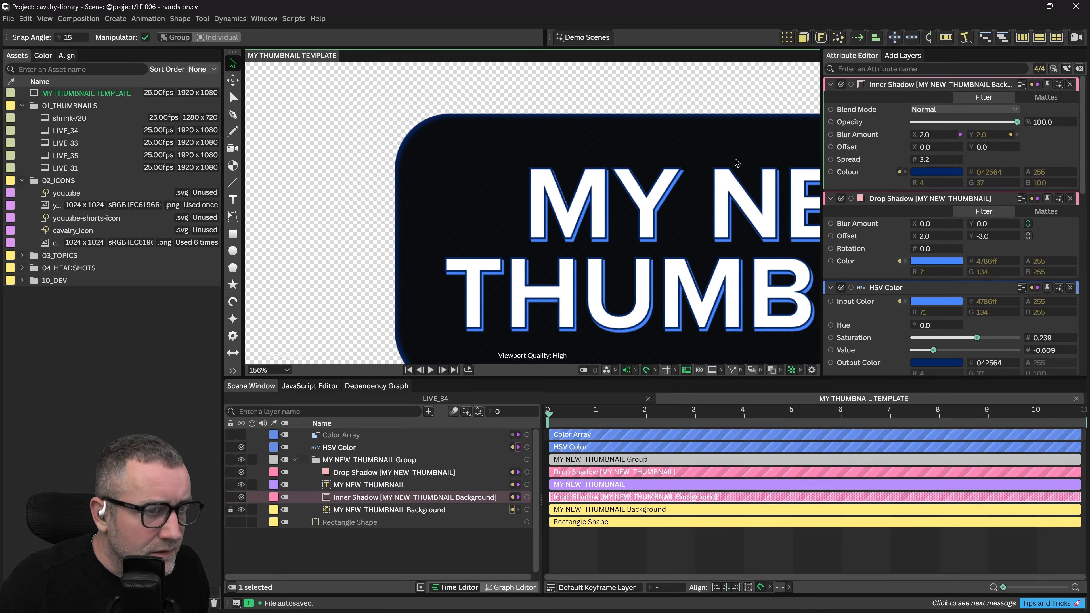
drag(914, 146, 914, 154)
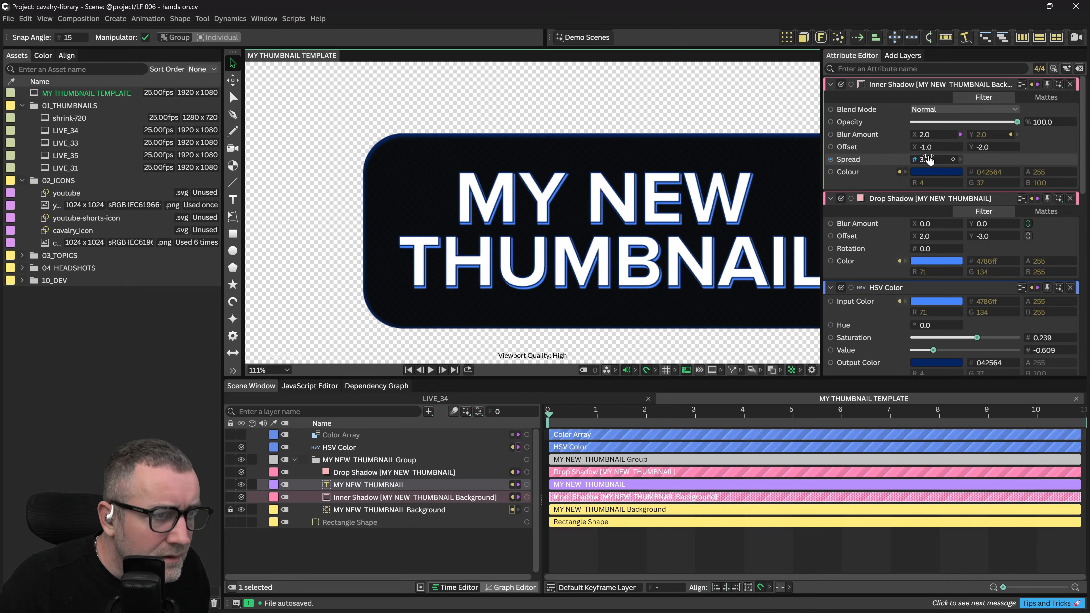
scroll(592, 215, down, 3)
drag(608, 238, 603, 197)
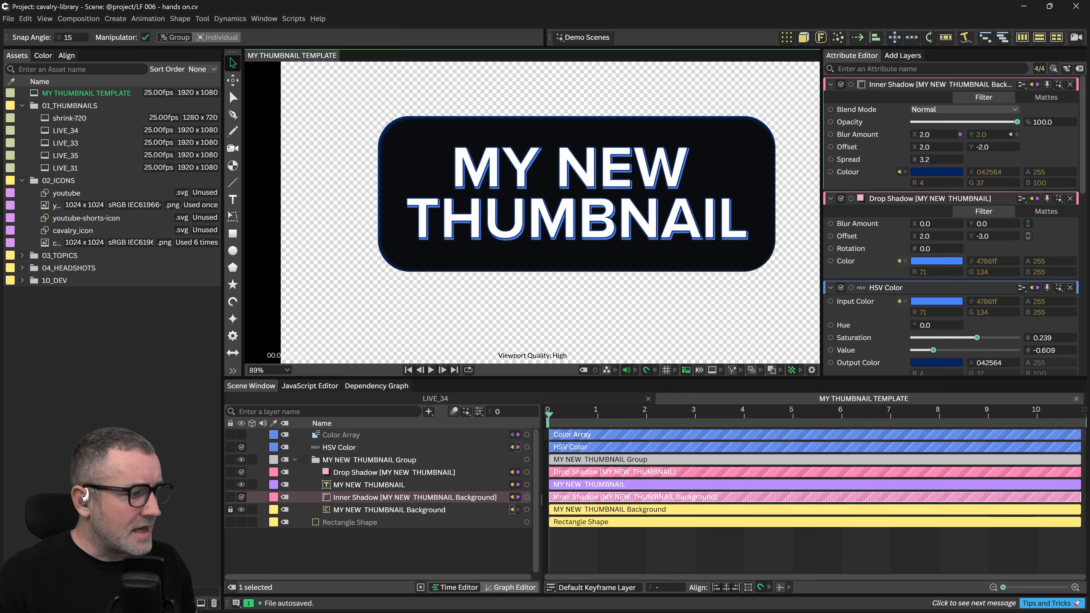
Add a Glow filter to the title text with its Glow Tint driven by the Color Array
click(380, 549)
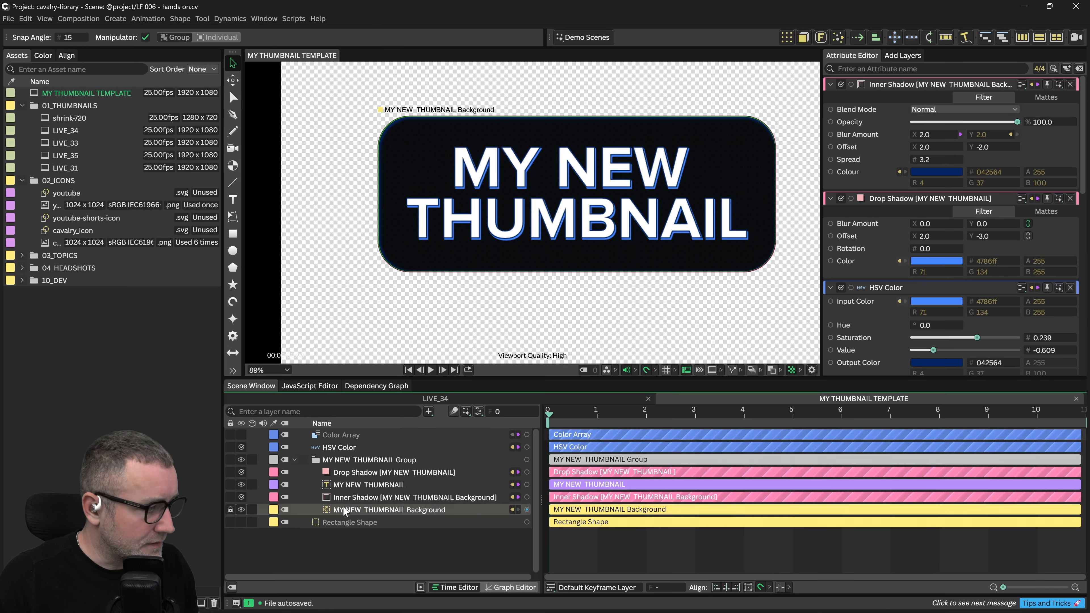
click(360, 486)
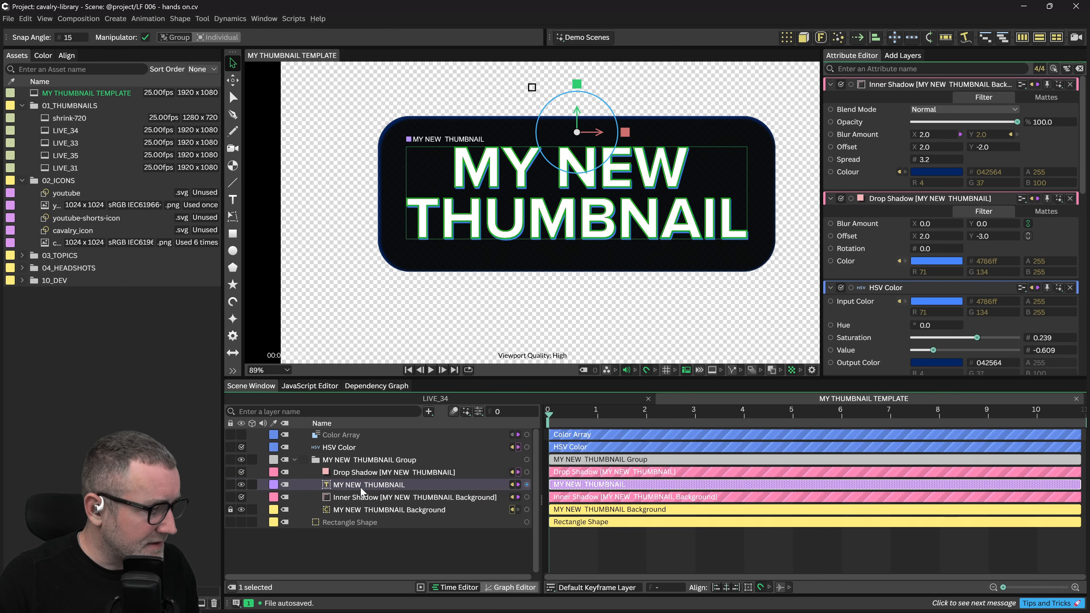
click(970, 215)
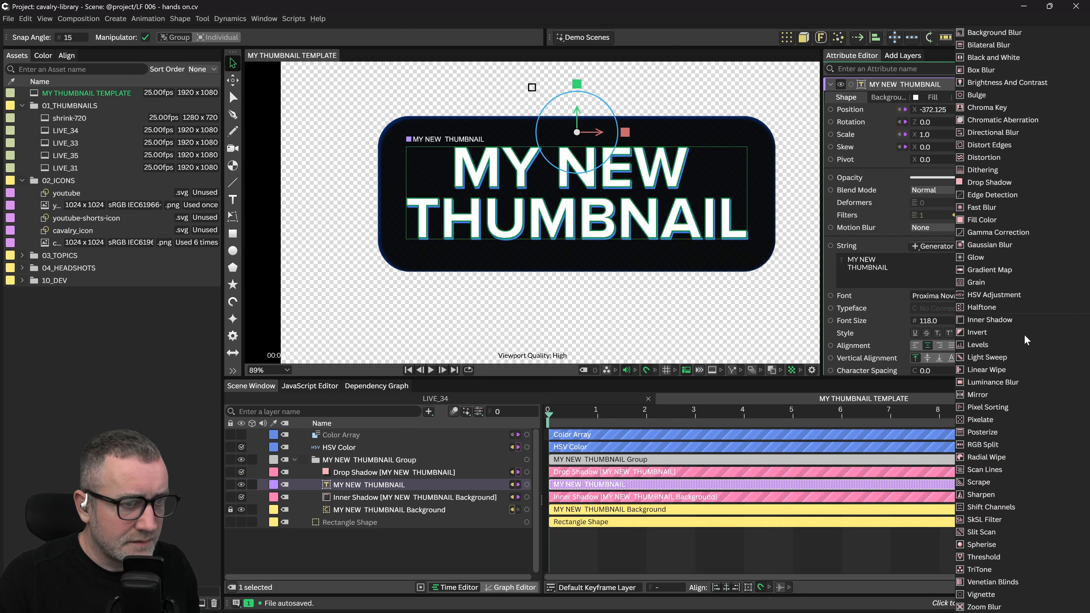
click(987, 269)
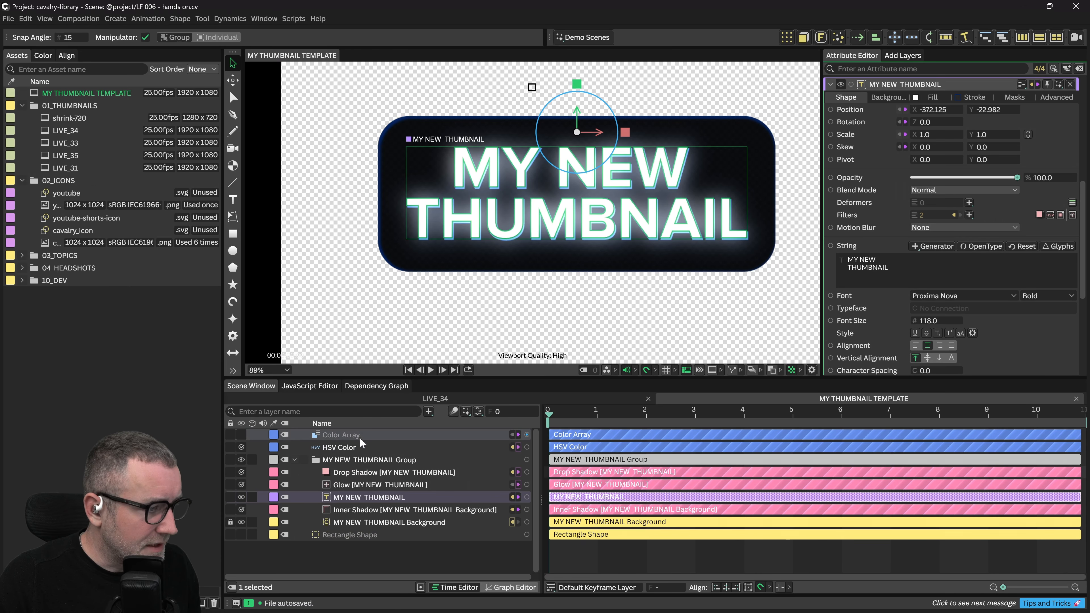
drag(527, 435, 519, 437)
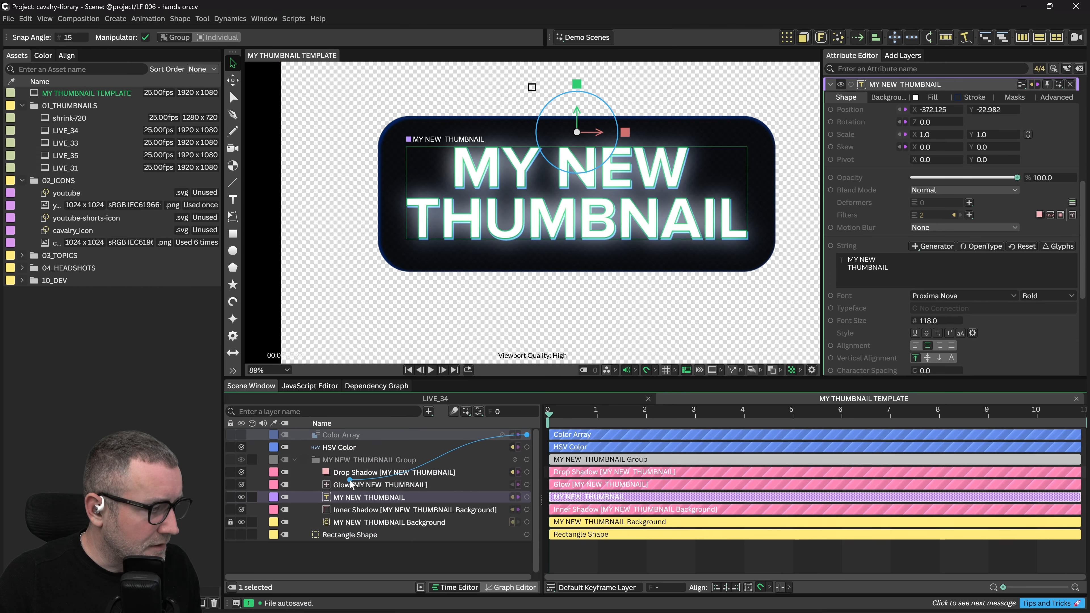
drag(350, 491, 349, 488)
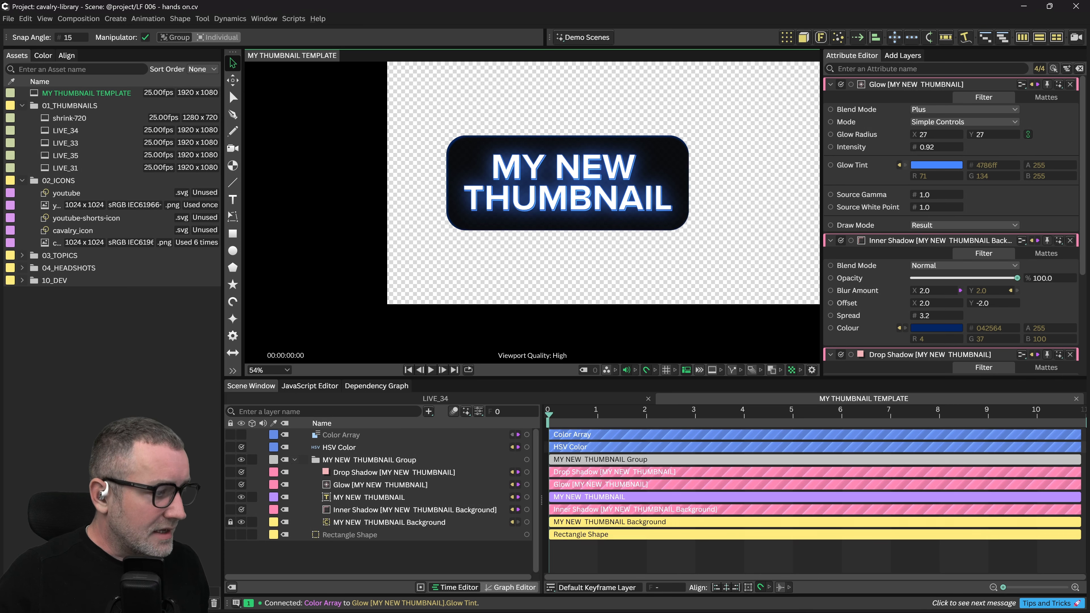
click(339, 434)
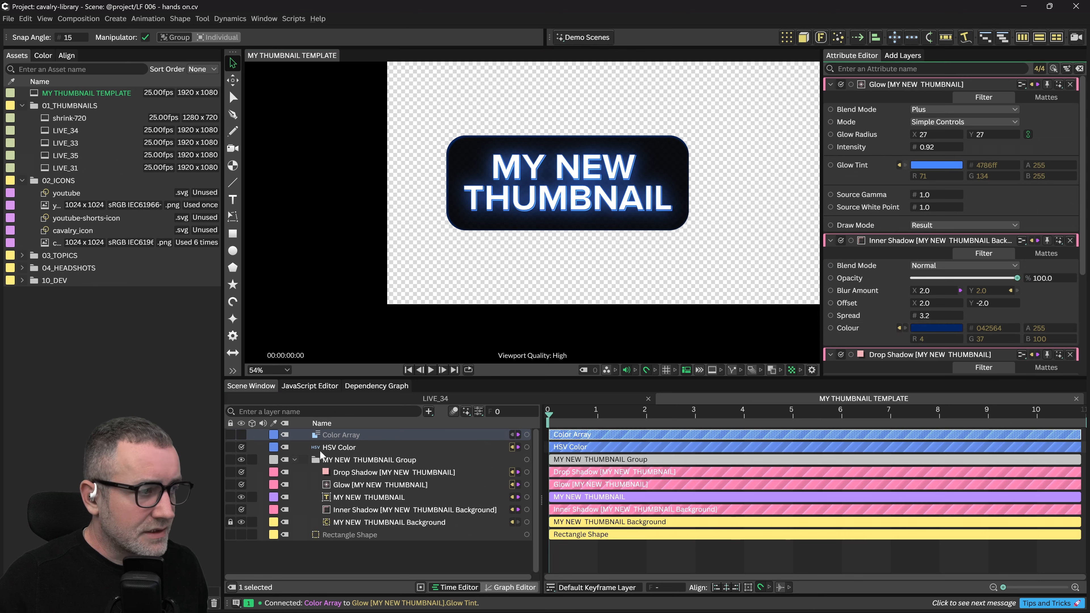
Change Color Array colour 1 to a brighter orange ff711c so the title themes orange
click(342, 435)
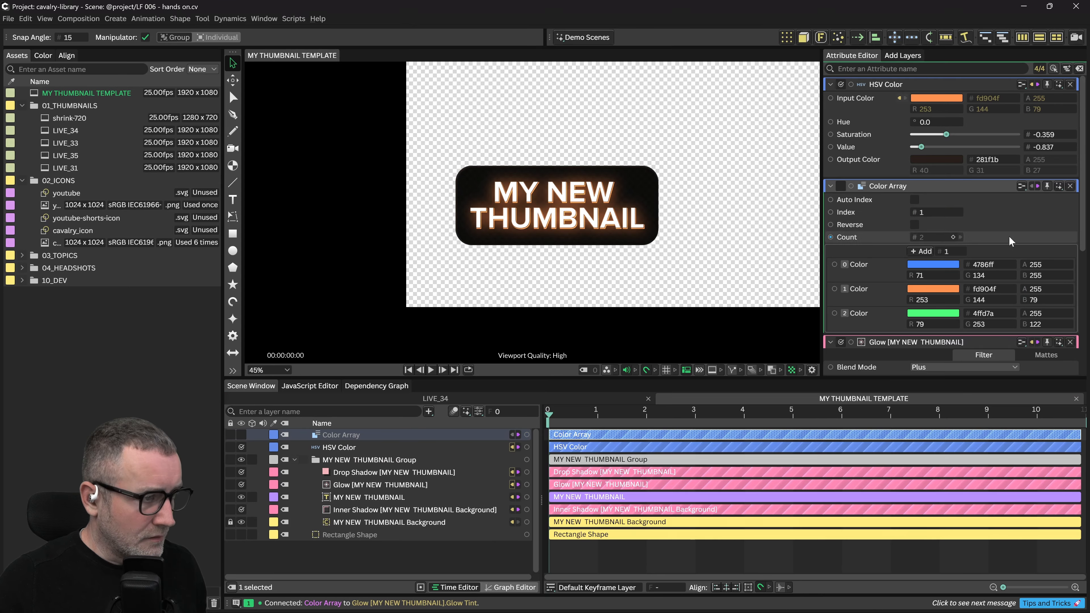
click(935, 289)
click(959, 180)
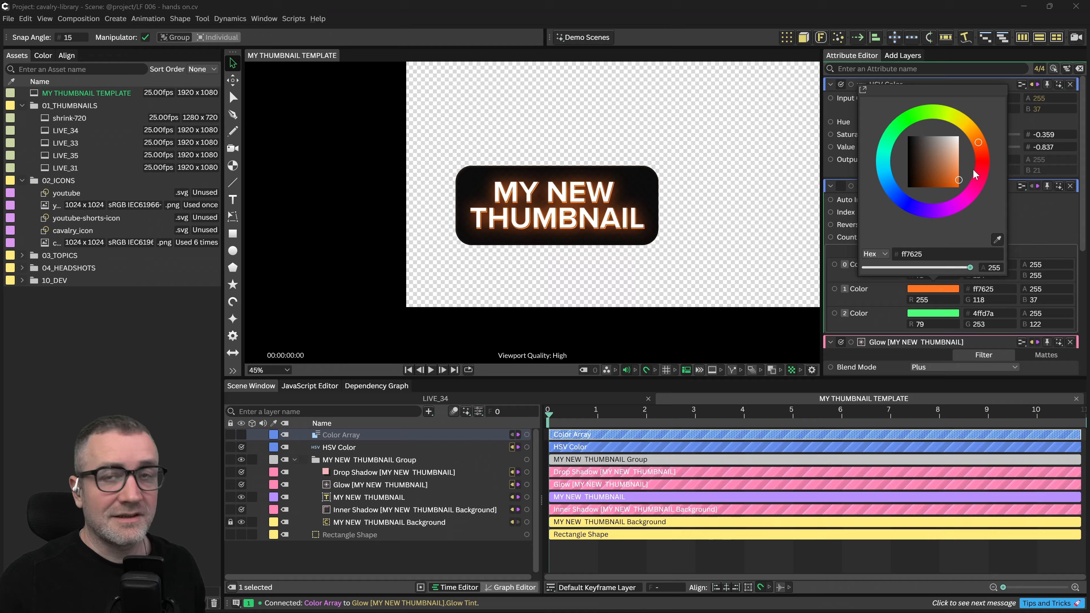
drag(616, 223, 624, 221)
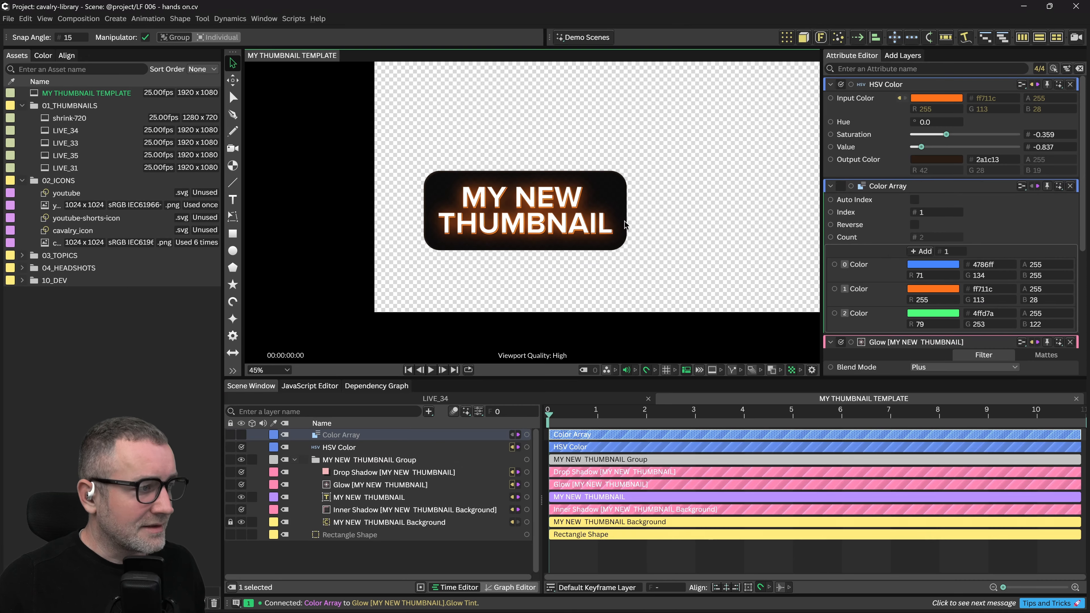
drag(702, 191, 724, 180)
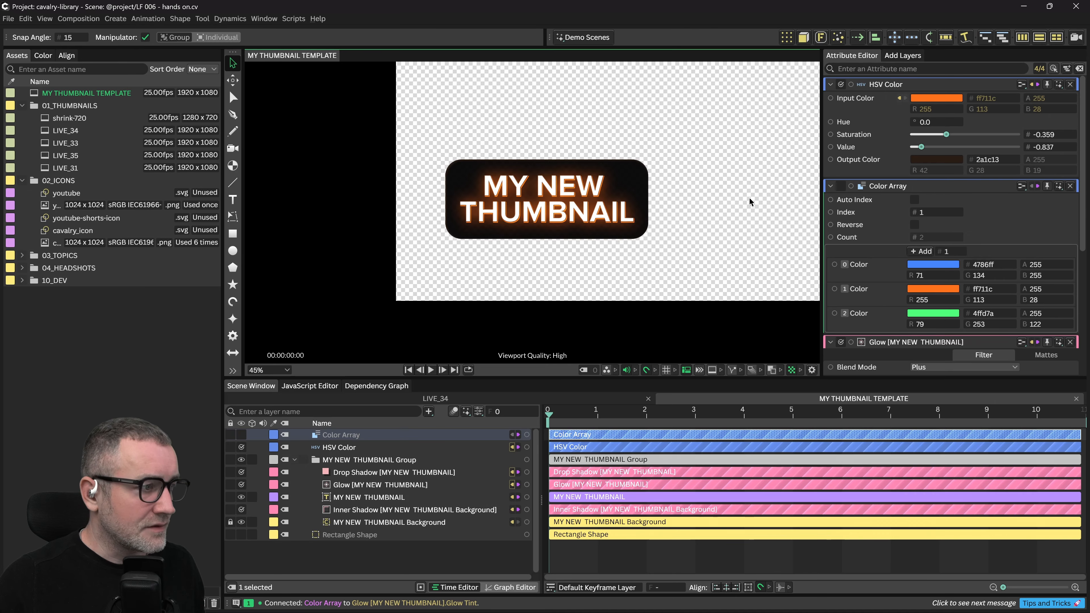
drag(733, 189, 721, 171)
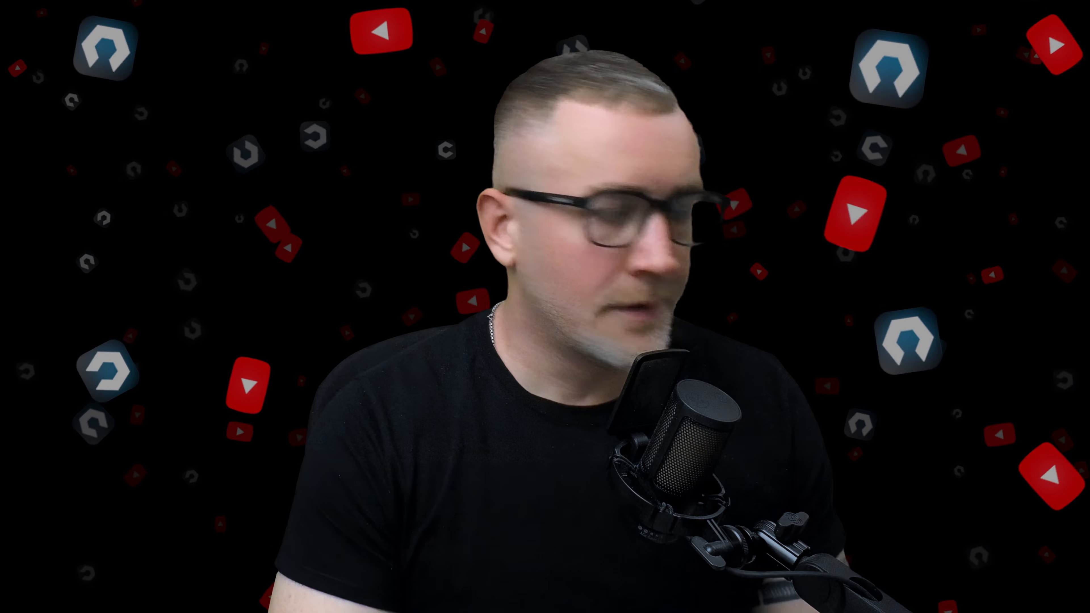
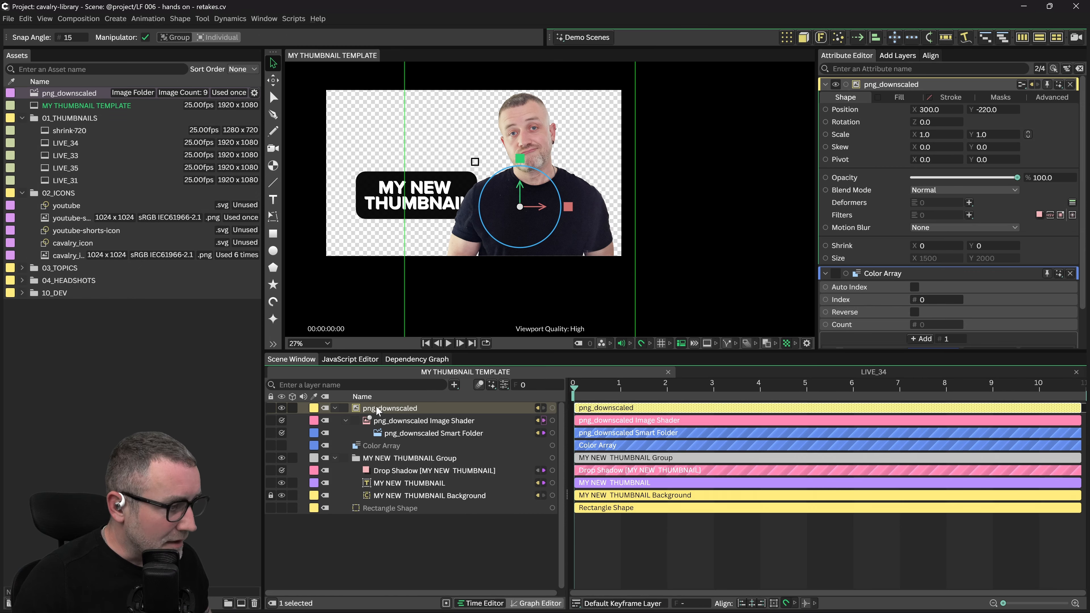
Show png_downscaled's Smart Folder, Image Shader and Footage Shape nodes in the Dependency Graph
drag(374, 411, 559, 485)
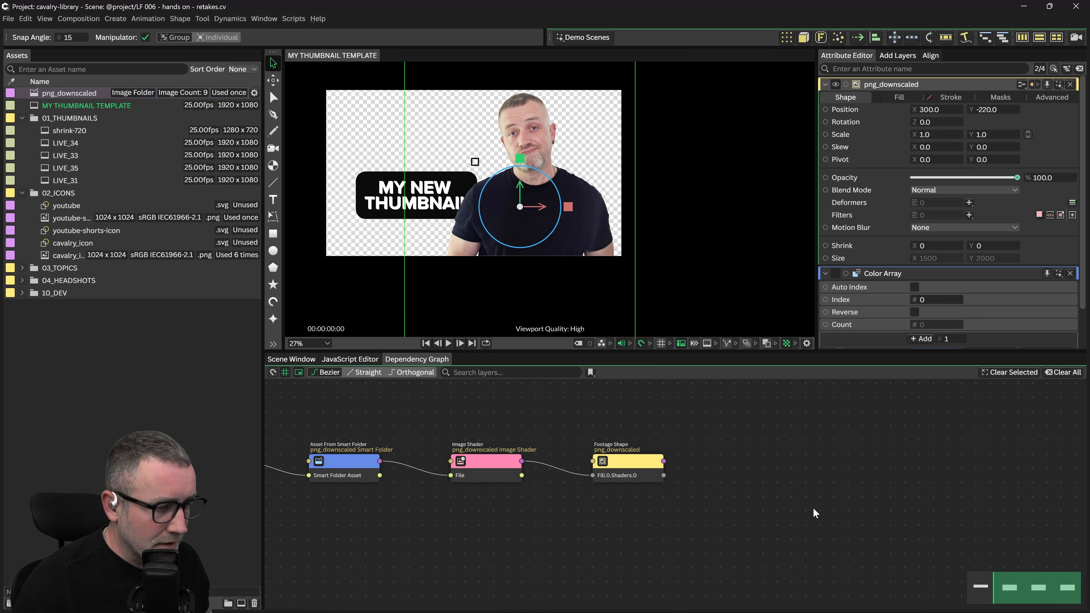
Select the Asset From Smart Folder node and open its Mode choices (currently Path, DUBIOUS.png)
scroll(748, 480, down, 3)
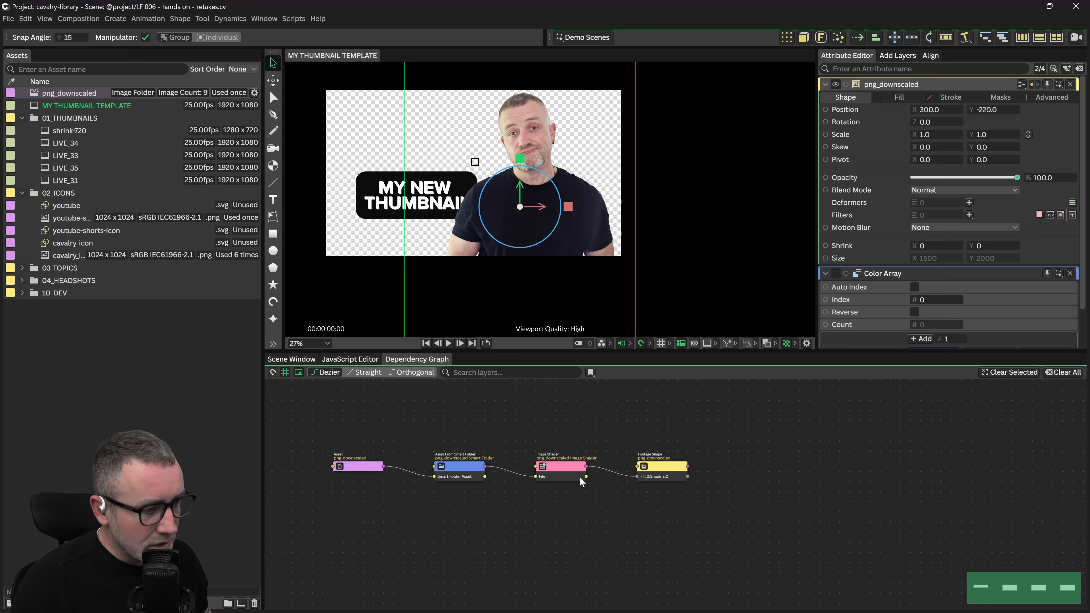
scroll(598, 490, up, 2)
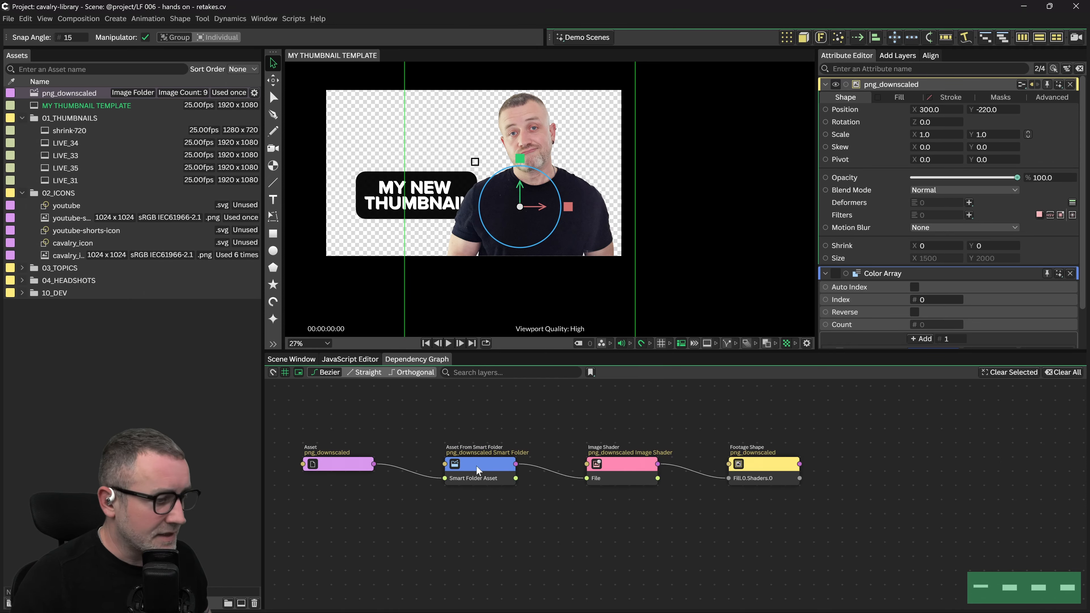
drag(570, 522, 640, 518)
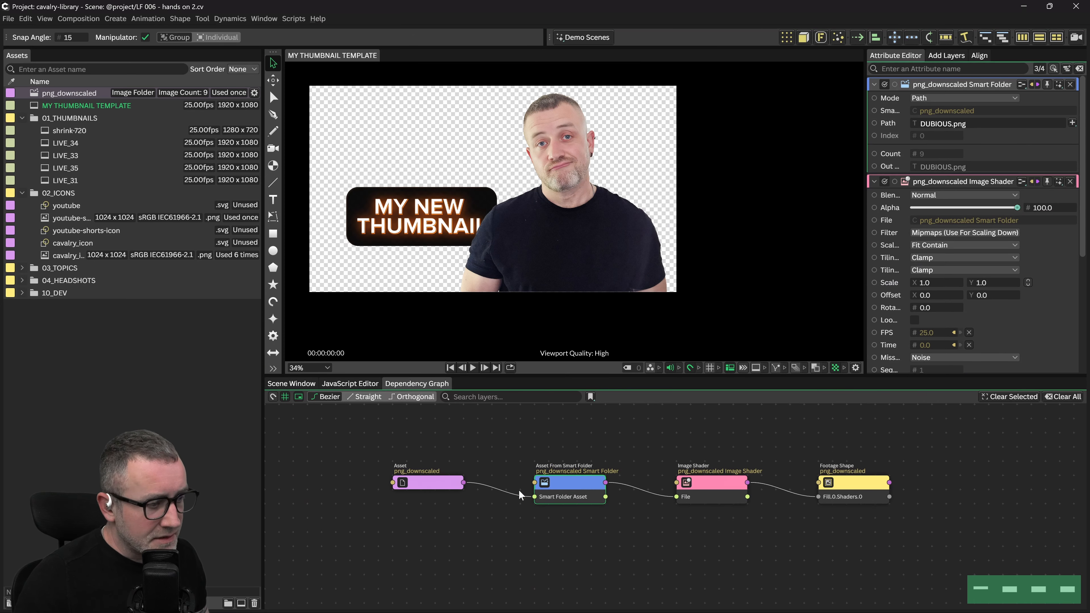
scroll(588, 494, up, 3)
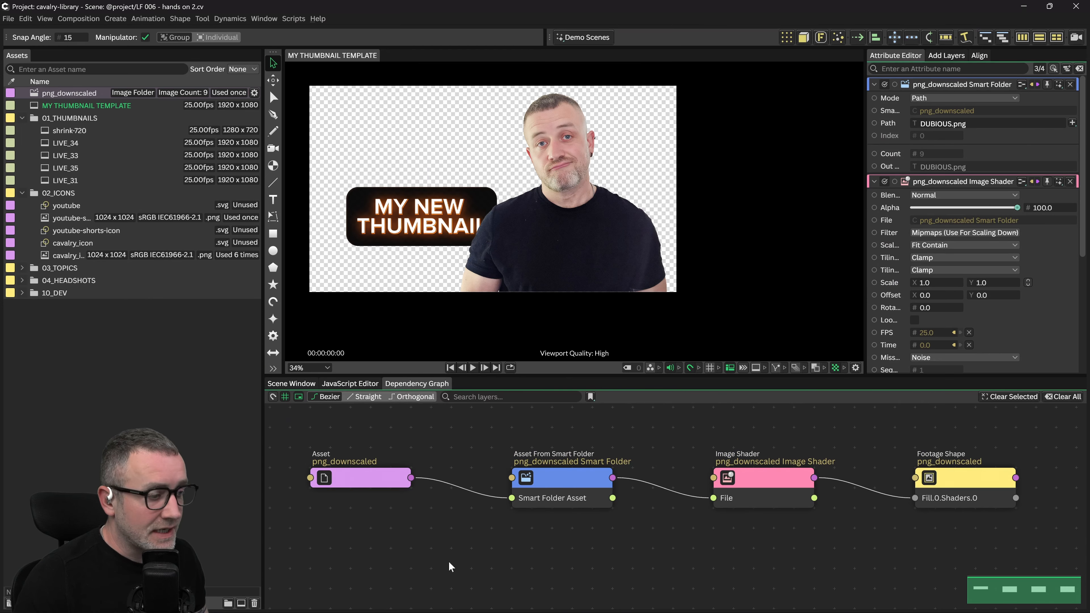
drag(663, 535, 579, 548)
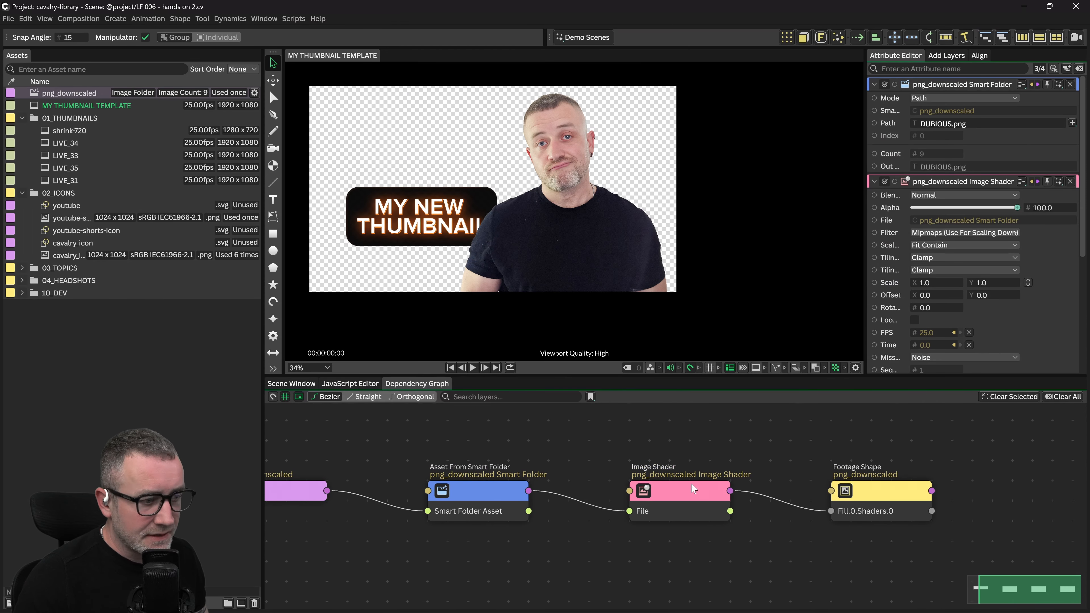
drag(739, 568, 860, 522)
drag(552, 528, 531, 546)
click(565, 471)
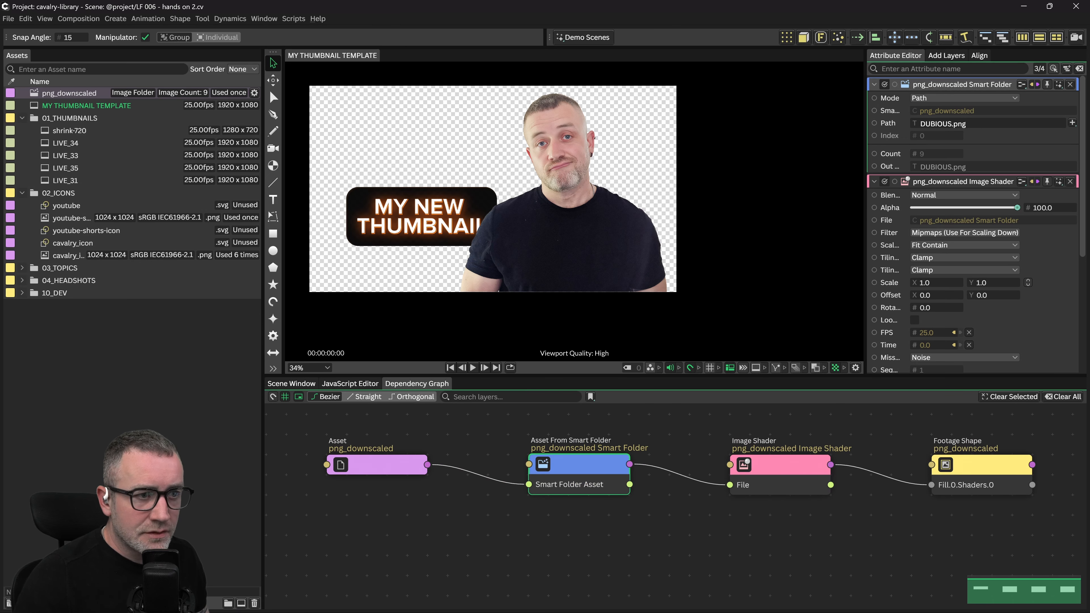
click(953, 98)
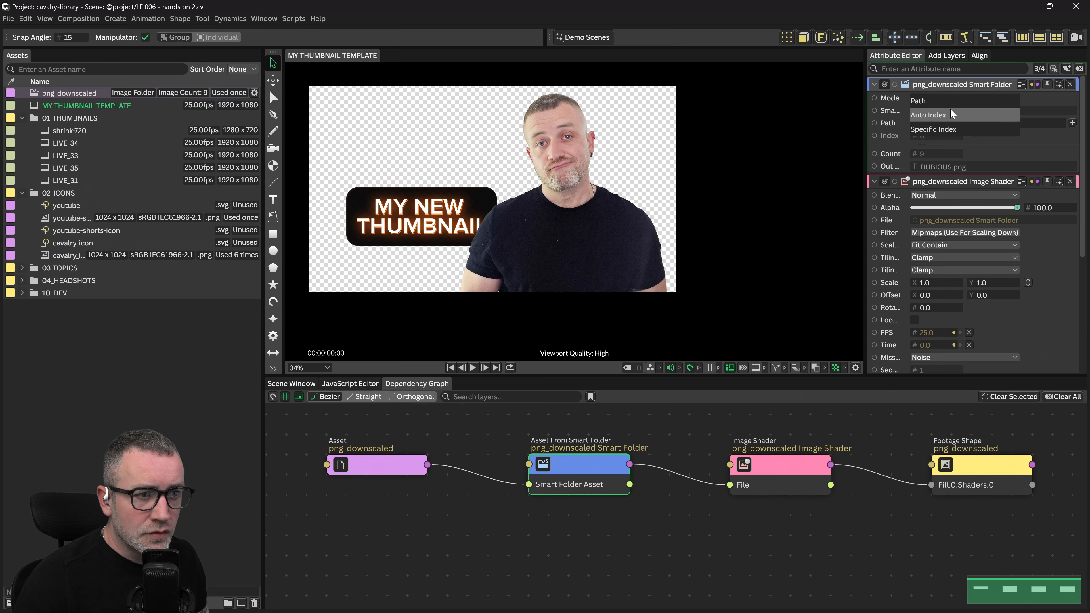
Switch the smart folder to Specific Index mode with Index 4, the pointing headshot
click(944, 129)
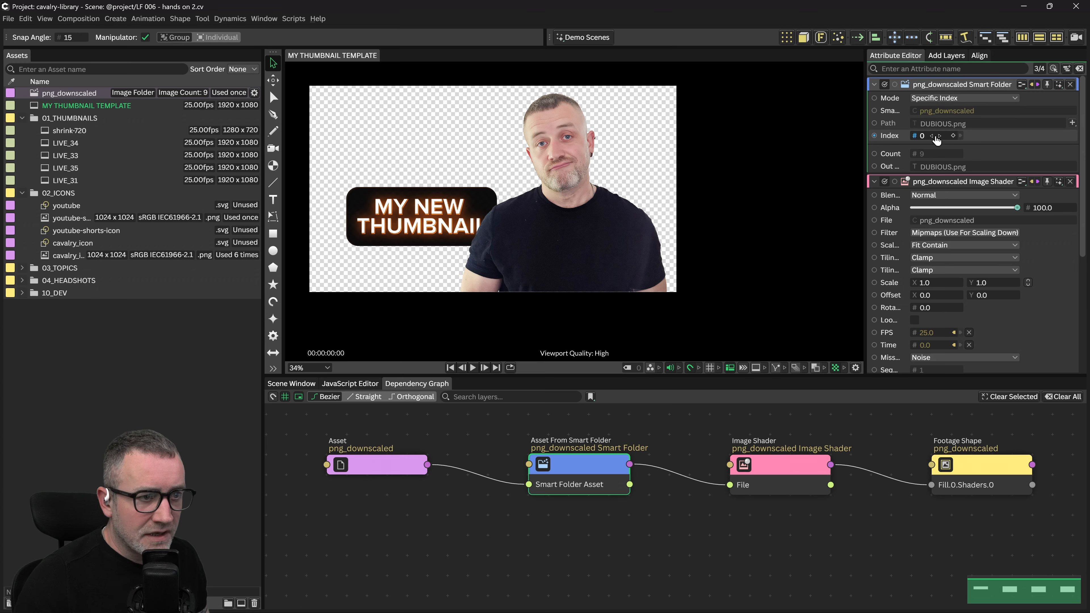
click(938, 135)
click(939, 135)
click(939, 136)
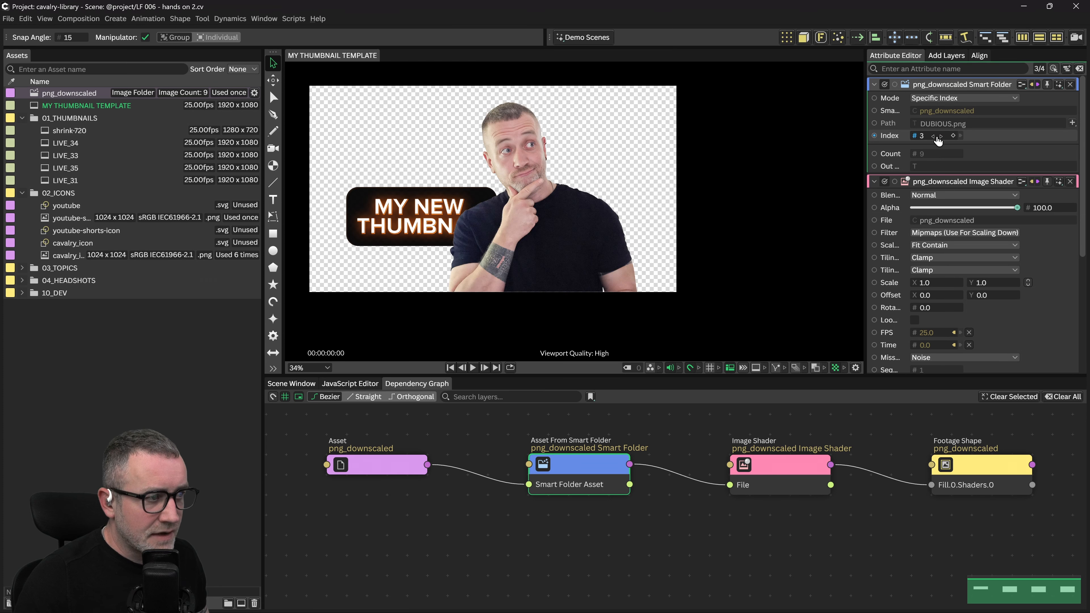
drag(937, 138, 936, 138)
click(938, 137)
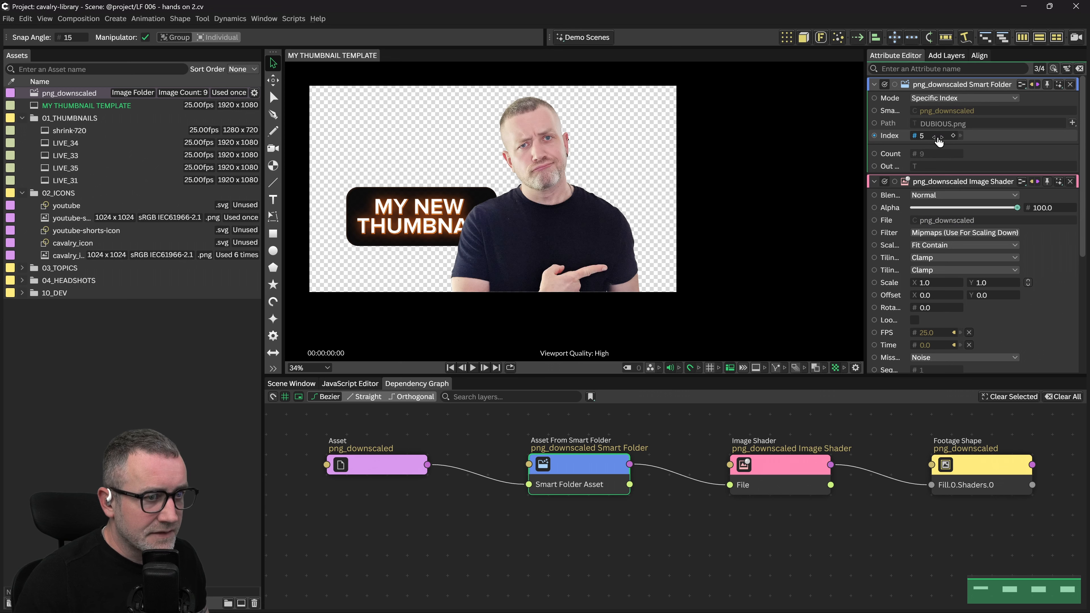
click(939, 137)
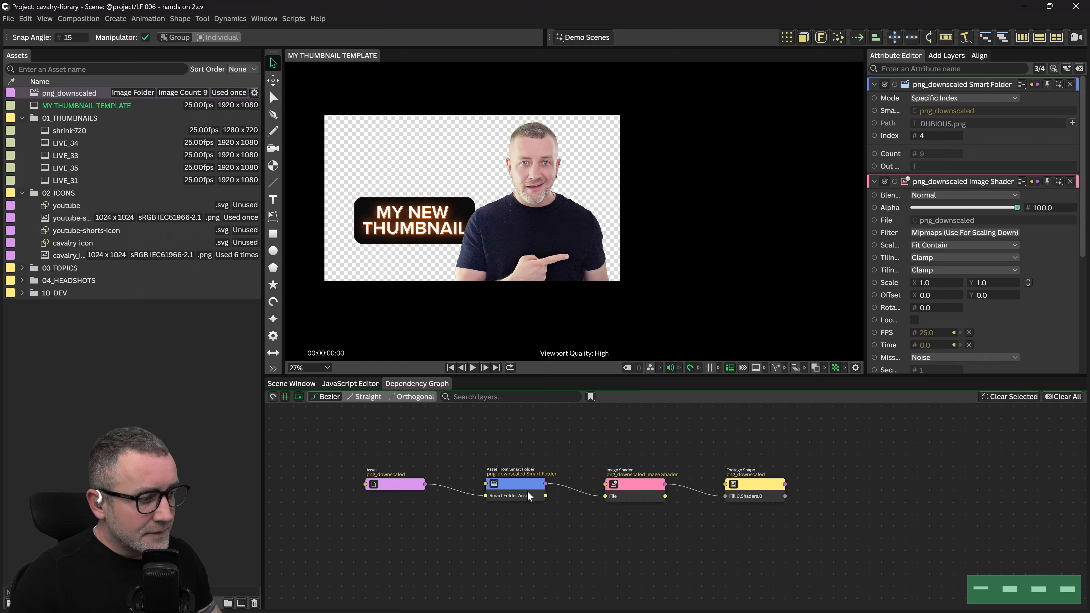
drag(923, 140, 918, 146)
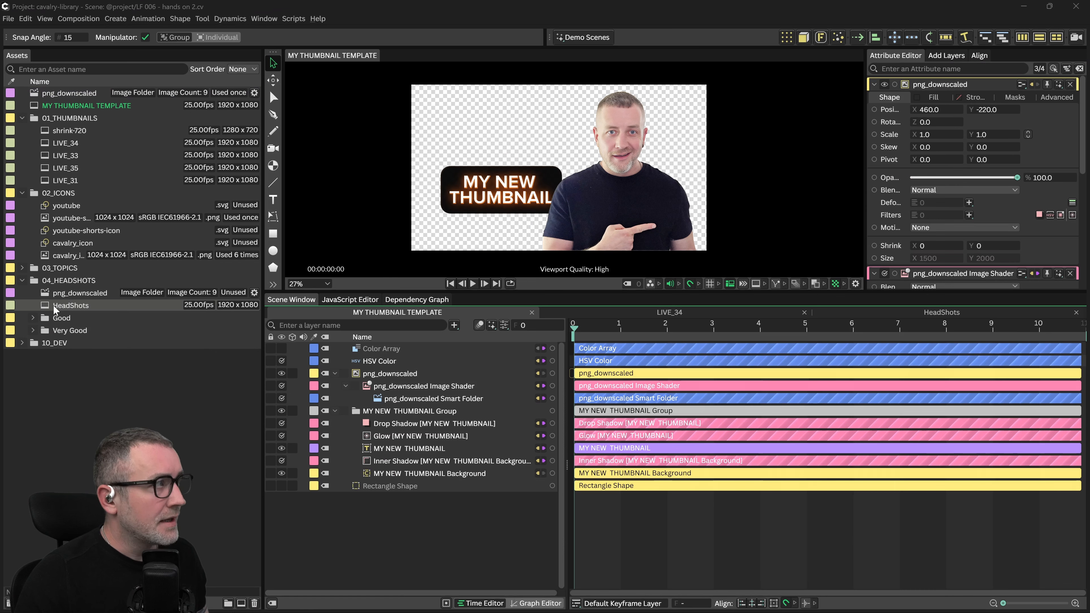
mouse_move(48, 308)
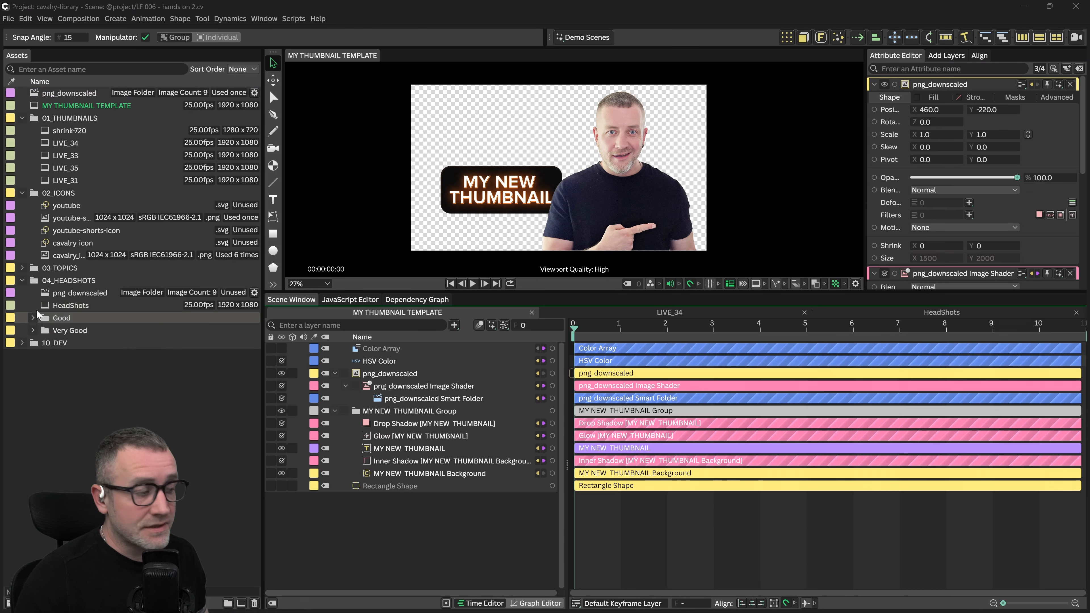
Open the HeadShots composition and inspect its HEADSHOT COLLECTION Shader Array, set to Index 4
double_click(48, 308)
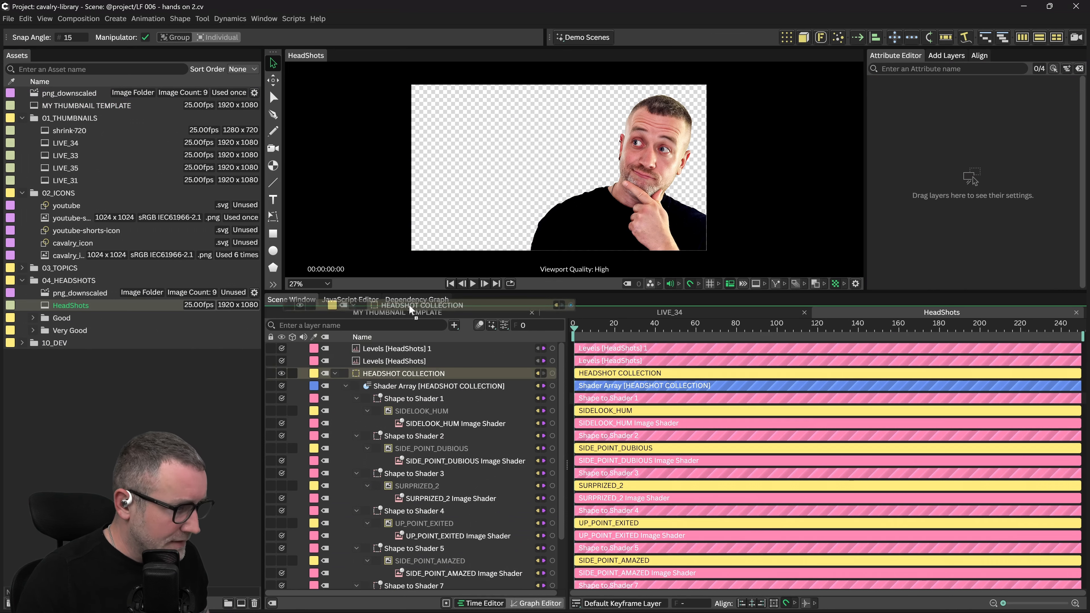
click(412, 298)
click(781, 377)
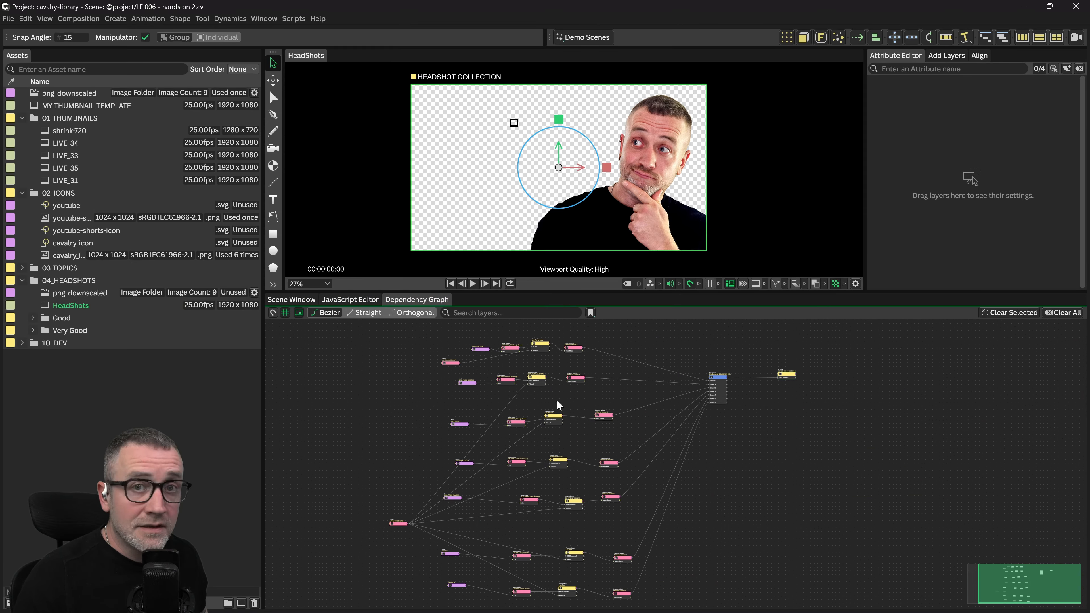
scroll(724, 373, up, 1)
drag(756, 410, 707, 383)
scroll(738, 410, up, 2)
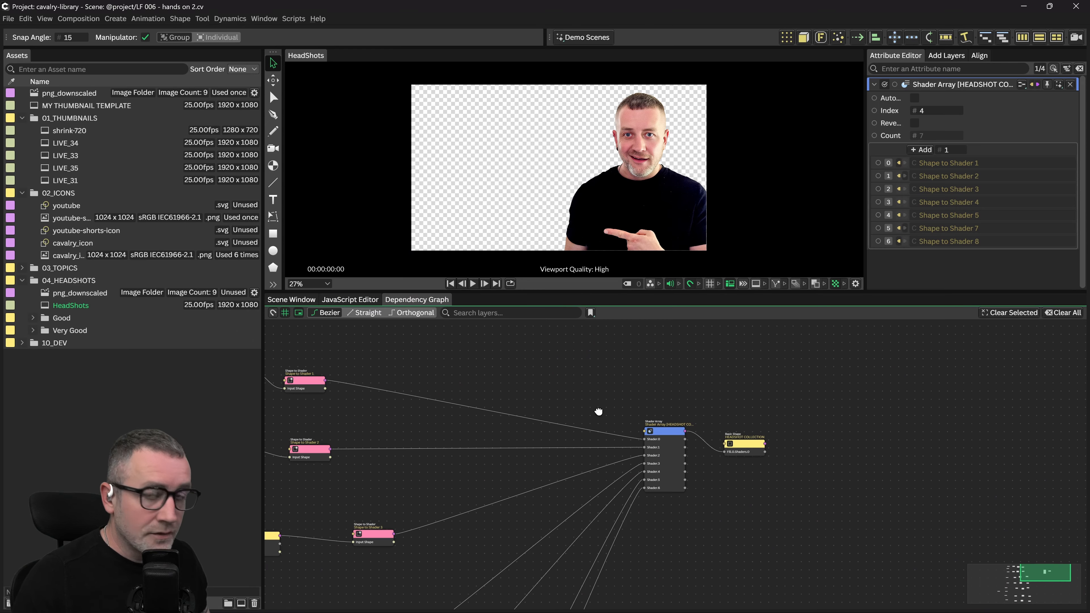
drag(674, 428, 704, 387)
scroll(674, 399, up, 4)
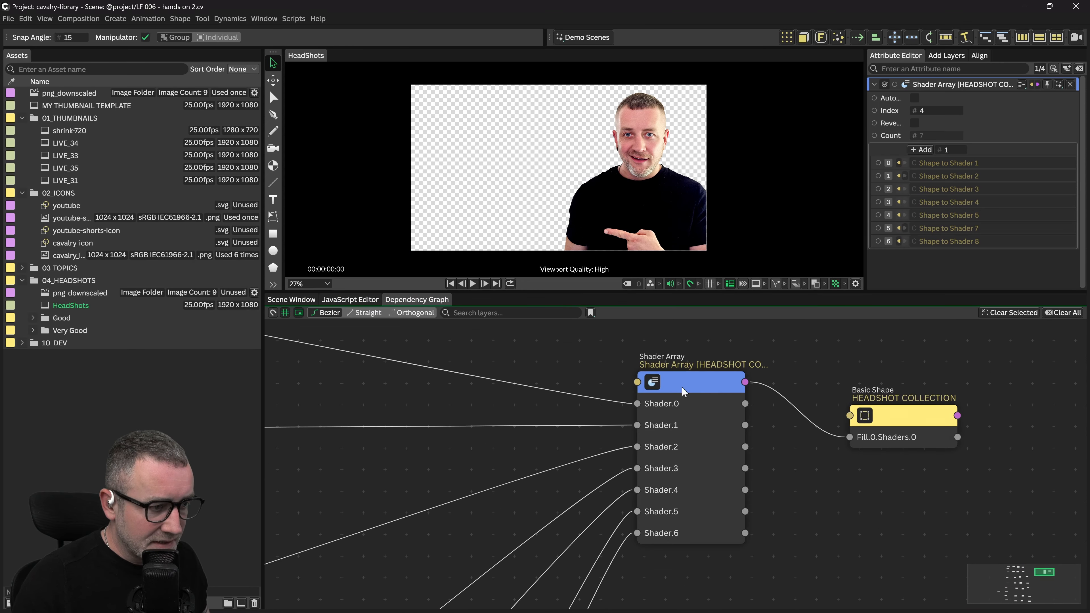
drag(594, 382, 683, 384)
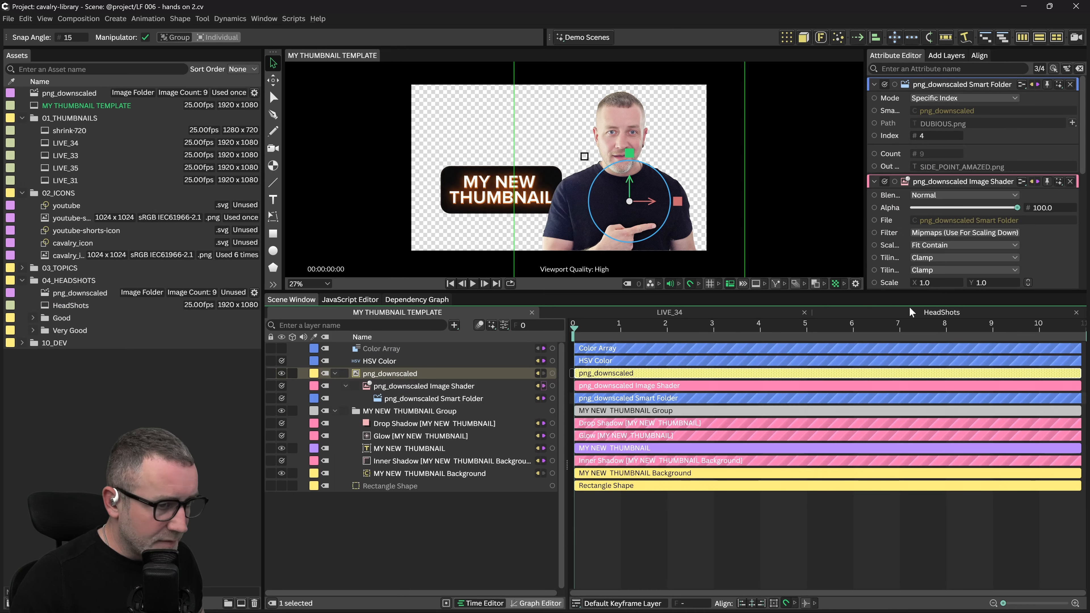
click(888, 315)
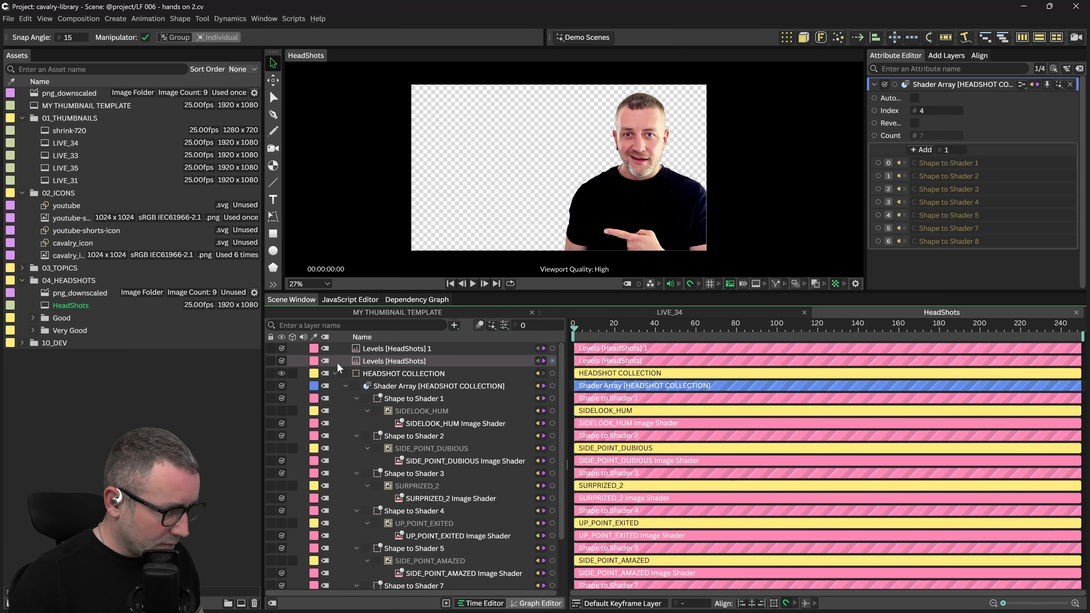
Paste the png_downscaled layer into HeadShots and show its nodes in the graph
key(ctrl+v)
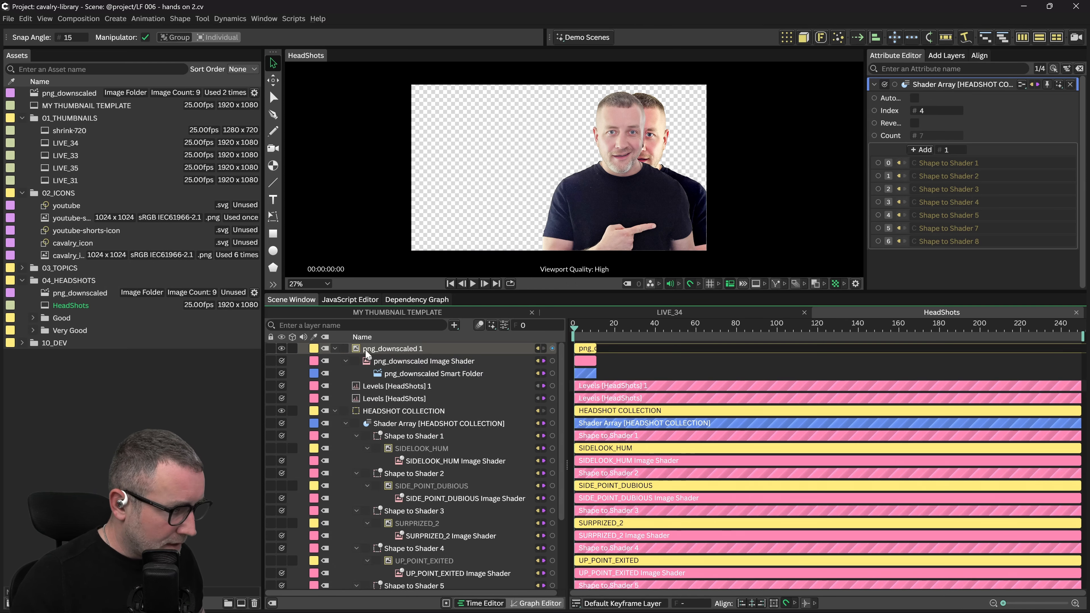
drag(374, 351, 1000, 464)
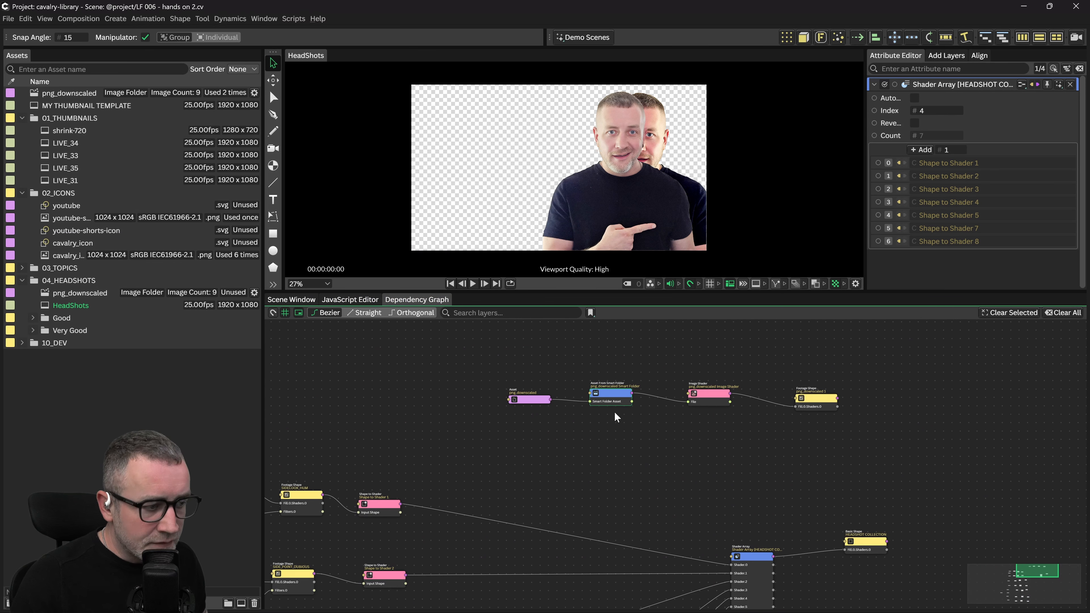
drag(725, 488, 721, 475)
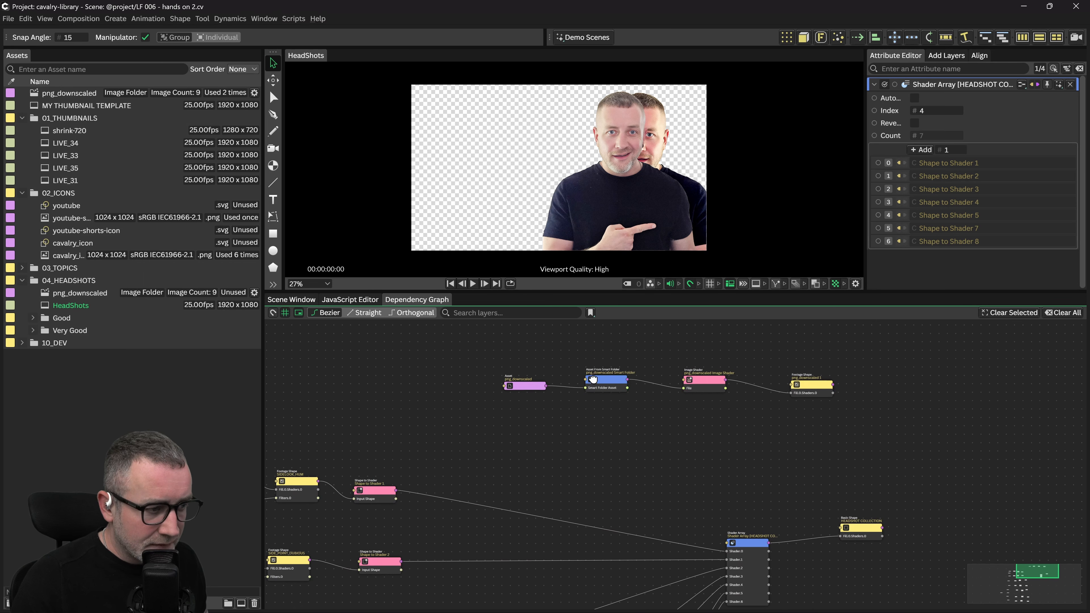
drag(779, 525, 703, 459)
Reposition the Shader Array, HEADSHOT COLLECTION and pasted Footage Shape nodes neatly
click(844, 449)
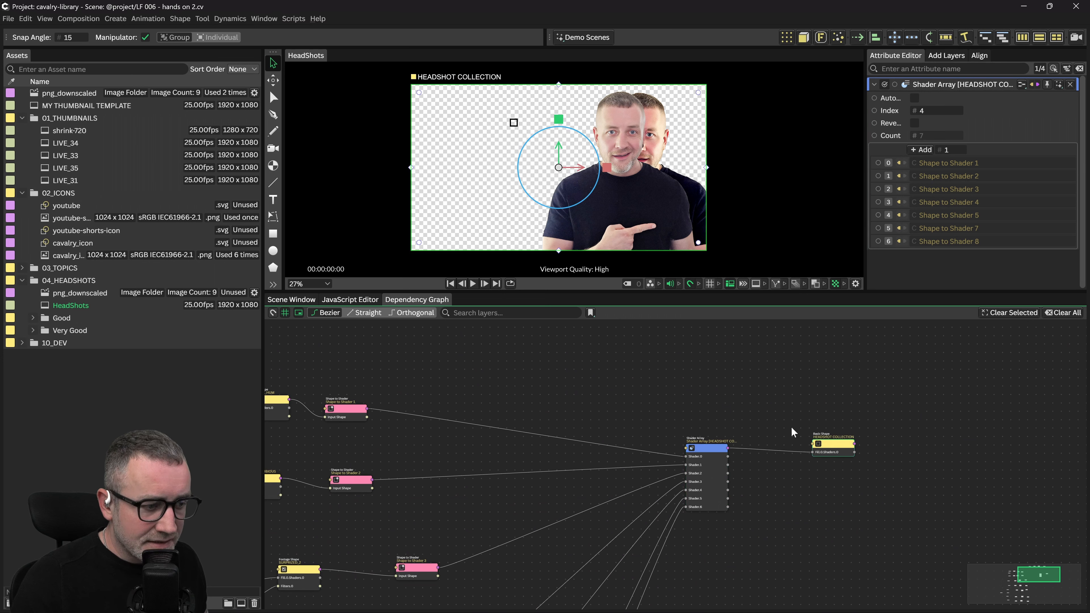
drag(787, 430, 761, 516)
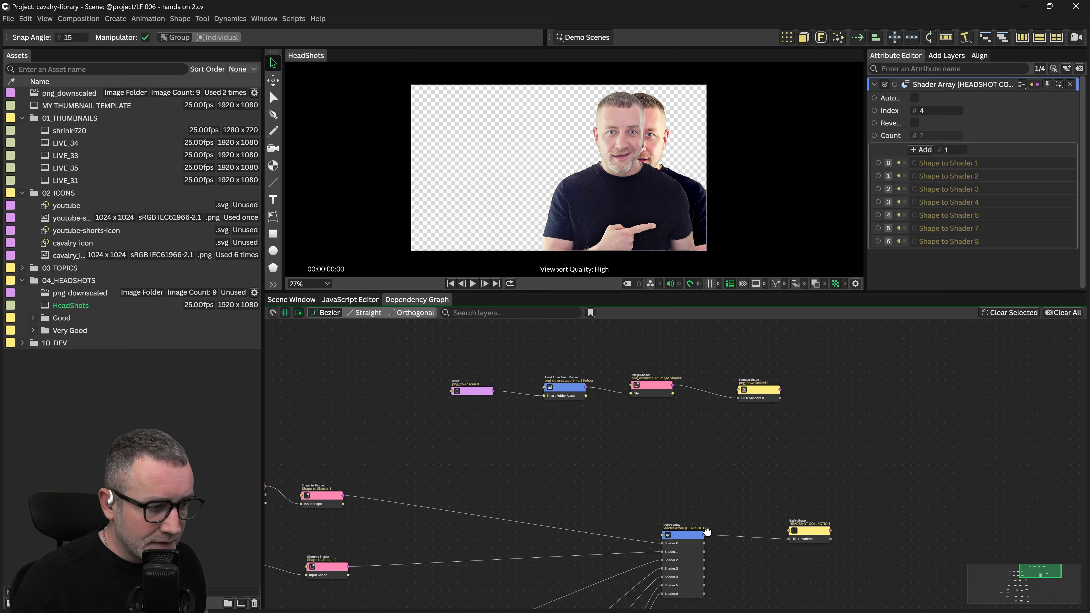
drag(696, 538, 693, 536)
drag(813, 531, 818, 527)
drag(754, 391, 785, 387)
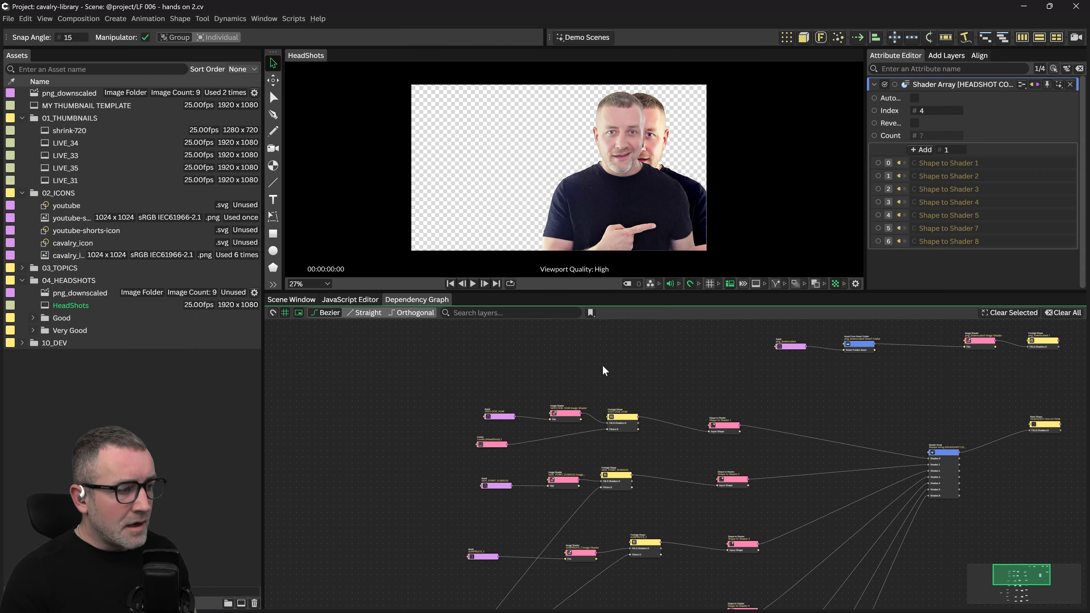
drag(653, 353, 682, 314)
Move the png_downscaled row of nodes above the other headshot rows
scroll(671, 350, up, 2)
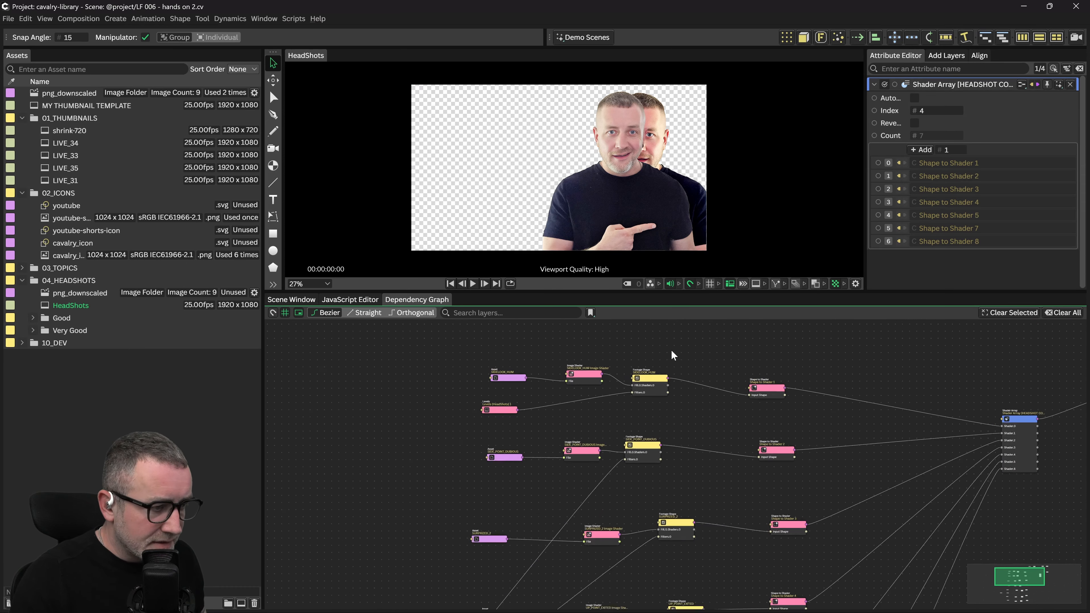
scroll(616, 365, up, 3)
drag(614, 362, 682, 404)
drag(406, 368, 814, 483)
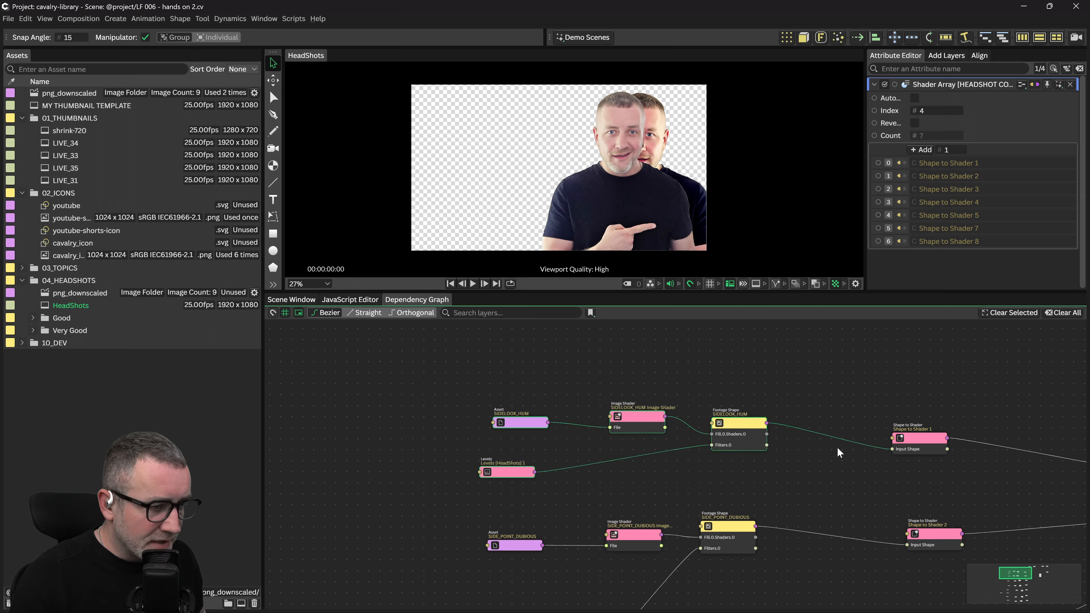
scroll(855, 431, down, 8)
drag(889, 394, 819, 442)
click(813, 345)
scroll(763, 410, down, 1)
drag(762, 408, 691, 398)
drag(702, 352, 1082, 418)
drag(979, 391, 670, 431)
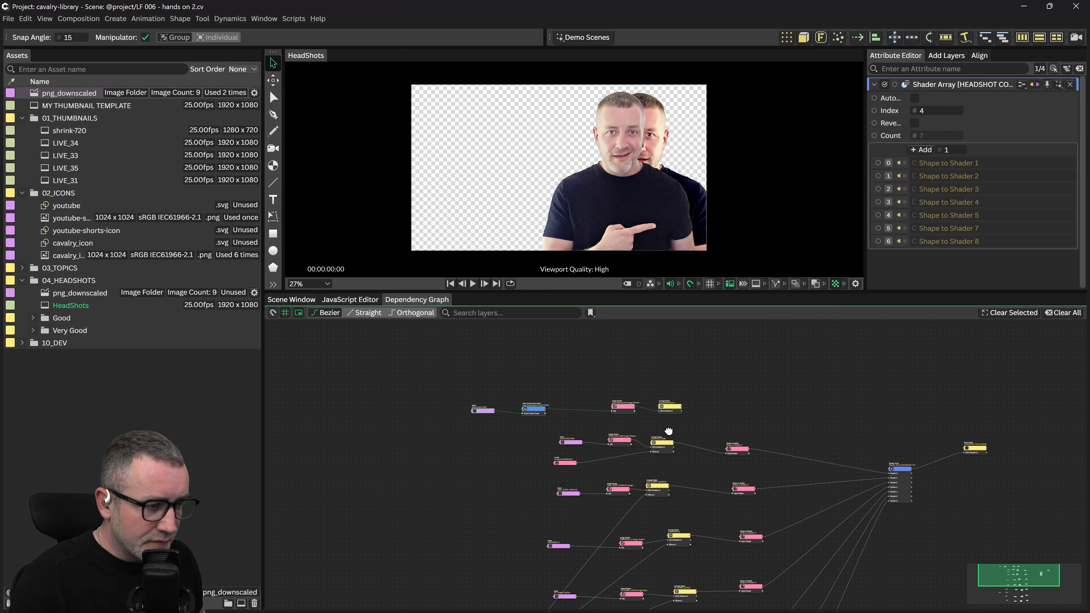
Shift the png_downscaled Asset and Smart Folder nodes to the right
scroll(452, 414, up, 2)
scroll(582, 360, up, 1)
scroll(523, 414, up, 2)
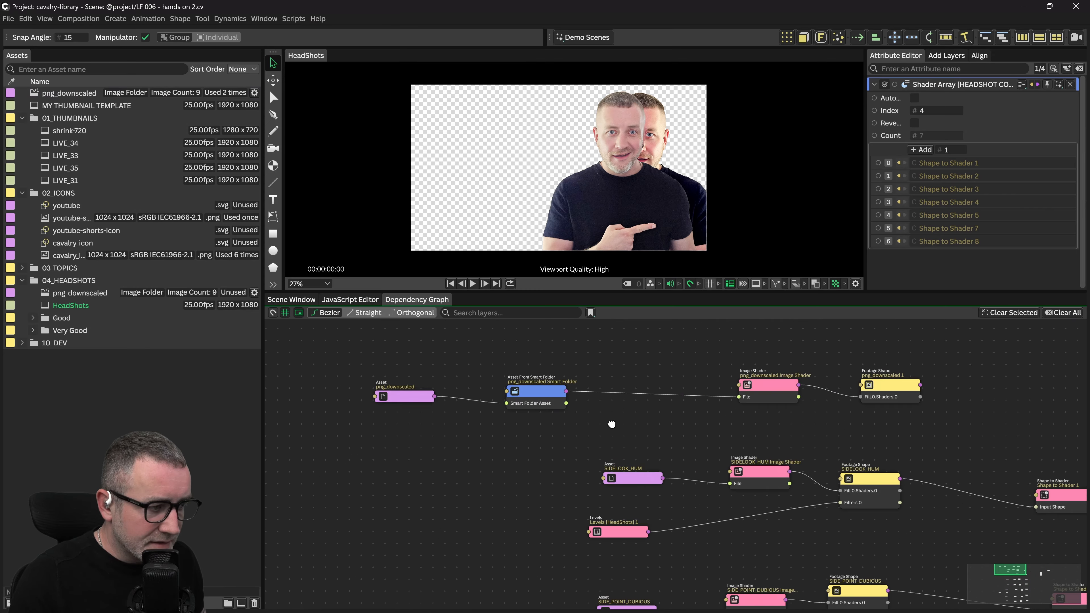
drag(318, 408, 641, 380)
drag(688, 429, 472, 380)
click(401, 439)
scroll(562, 443, down, 3)
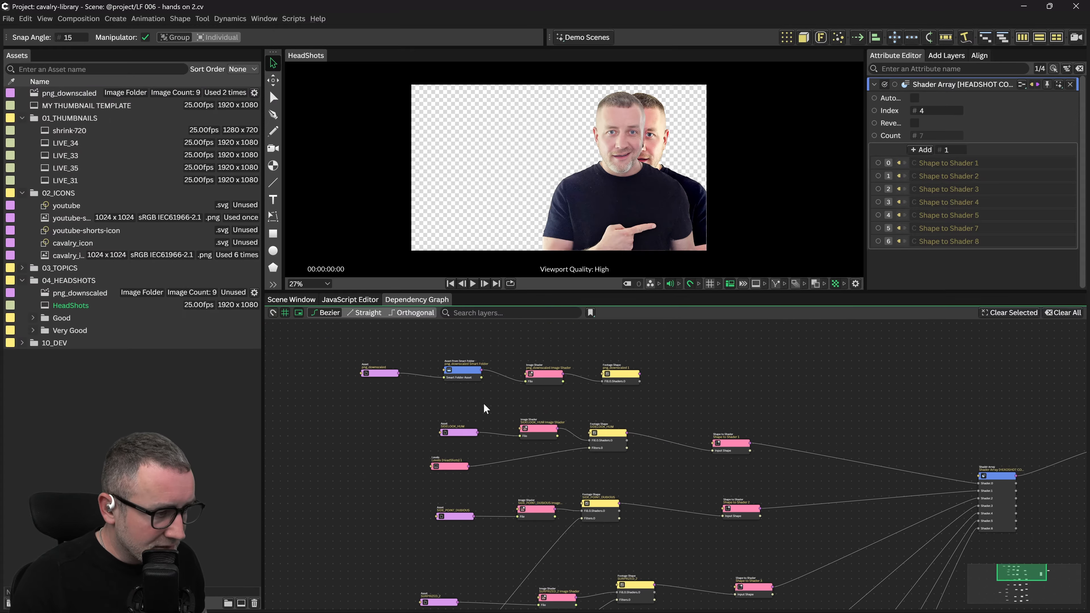
Inspect the png_downscaled and SIDELOOK_HUM asset, shader and footage nodes
click(621, 378)
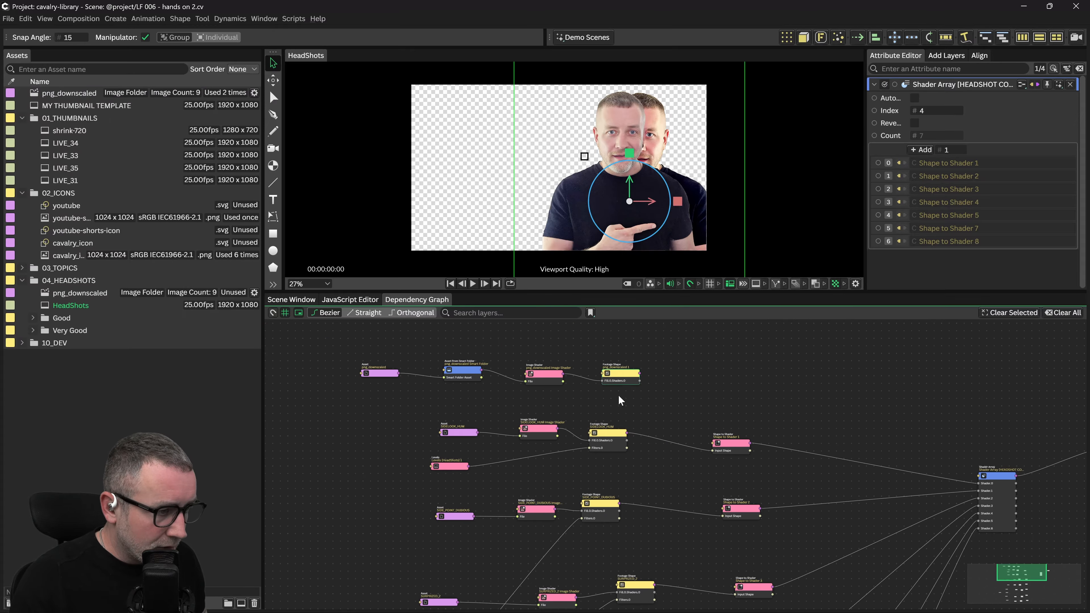
click(537, 378)
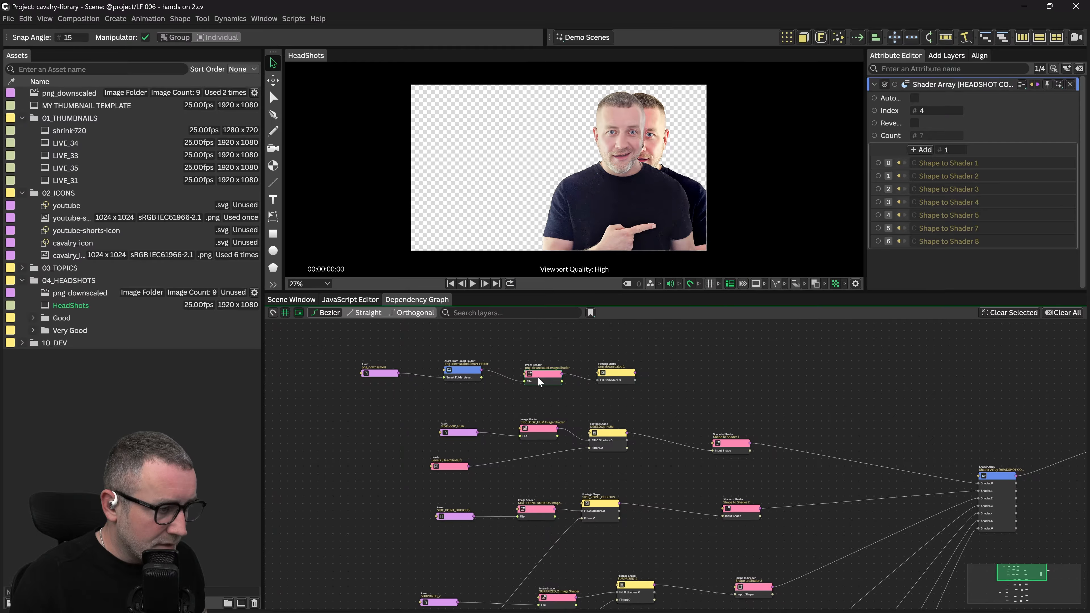
drag(538, 377, 529, 377)
click(388, 375)
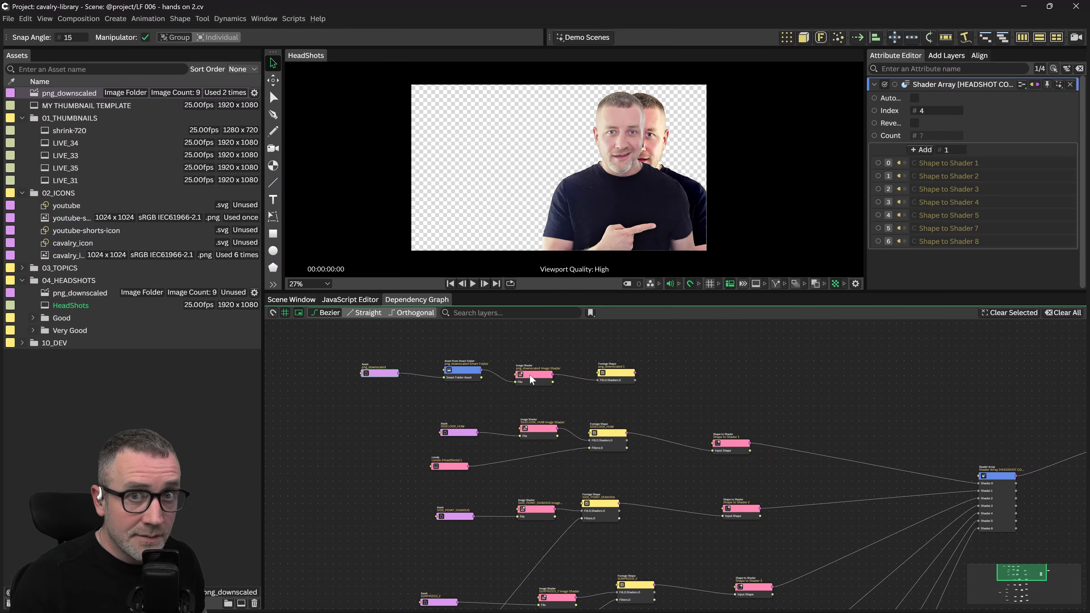
drag(615, 398, 559, 382)
drag(618, 400, 469, 397)
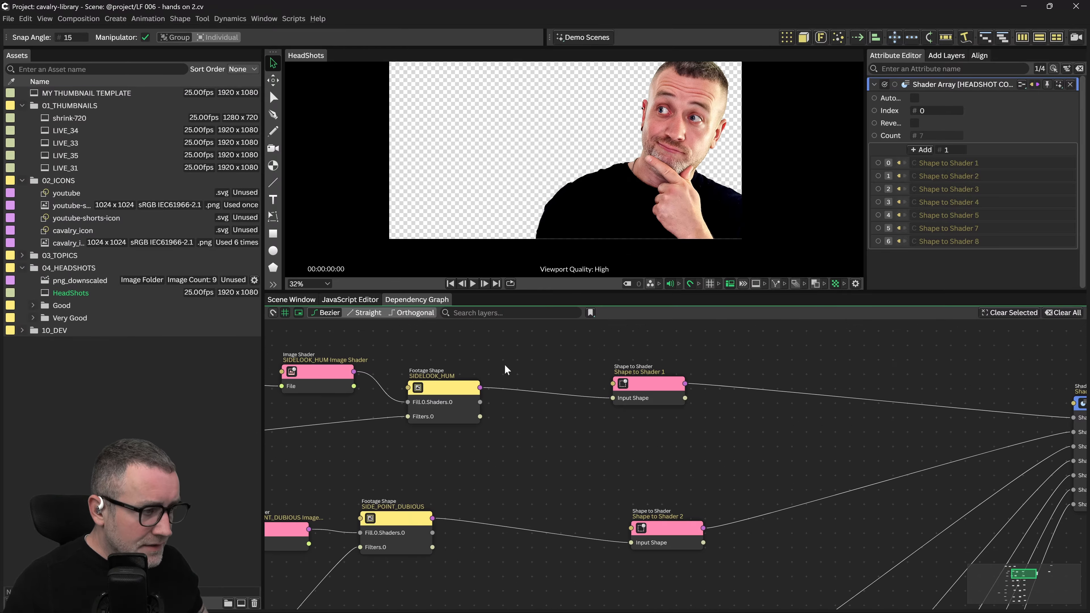
click(424, 396)
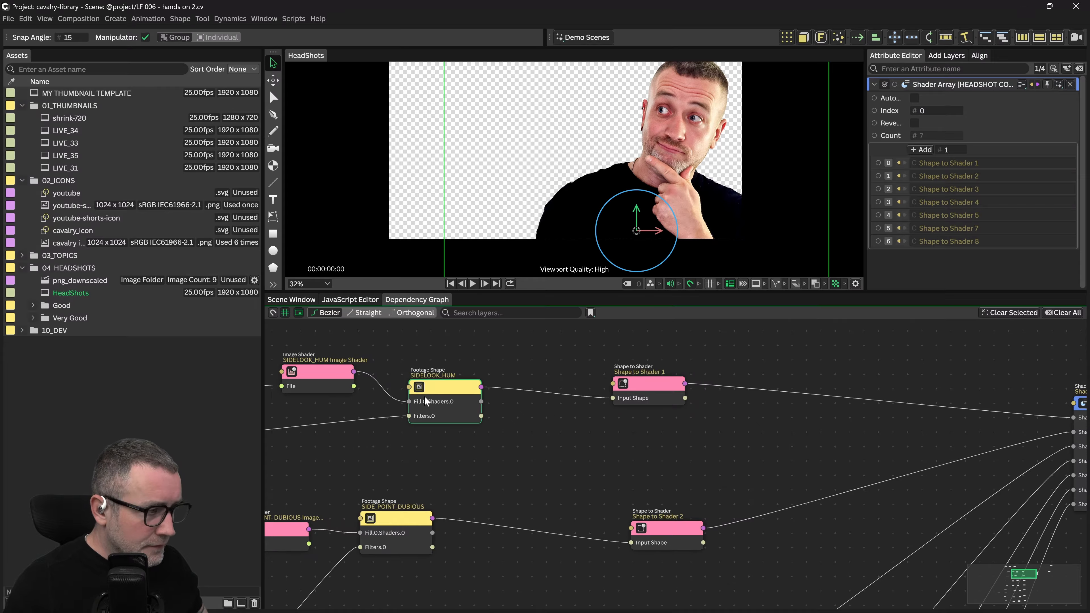
Follow Shape to Shader 1 to the Shader Array, which shows Index 0
click(683, 385)
drag(686, 382, 640, 380)
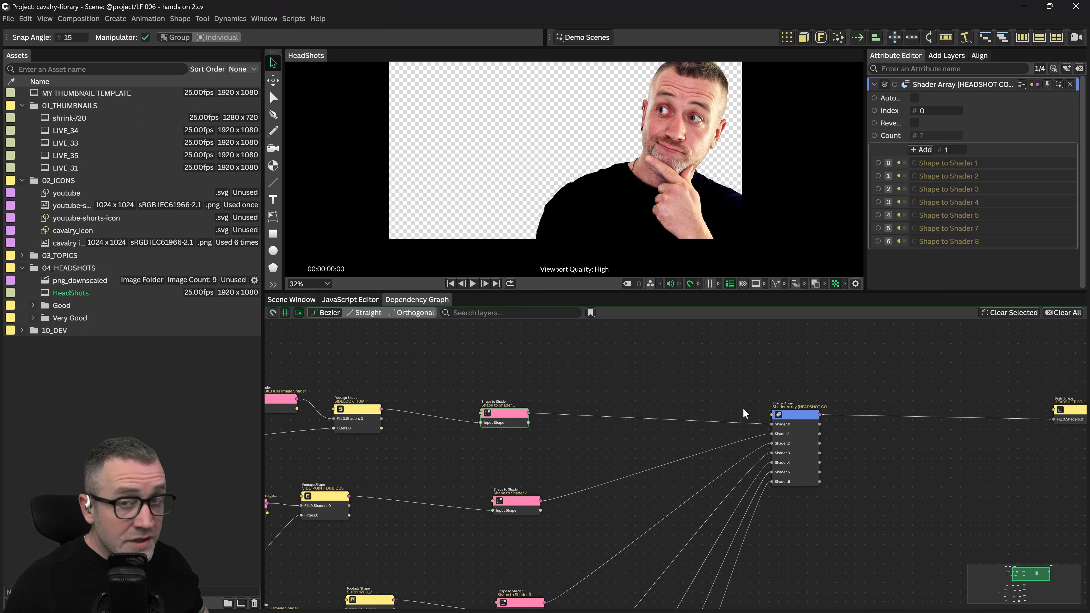
drag(874, 377, 725, 379)
scroll(700, 399, up, 2)
scroll(554, 447, up, 3)
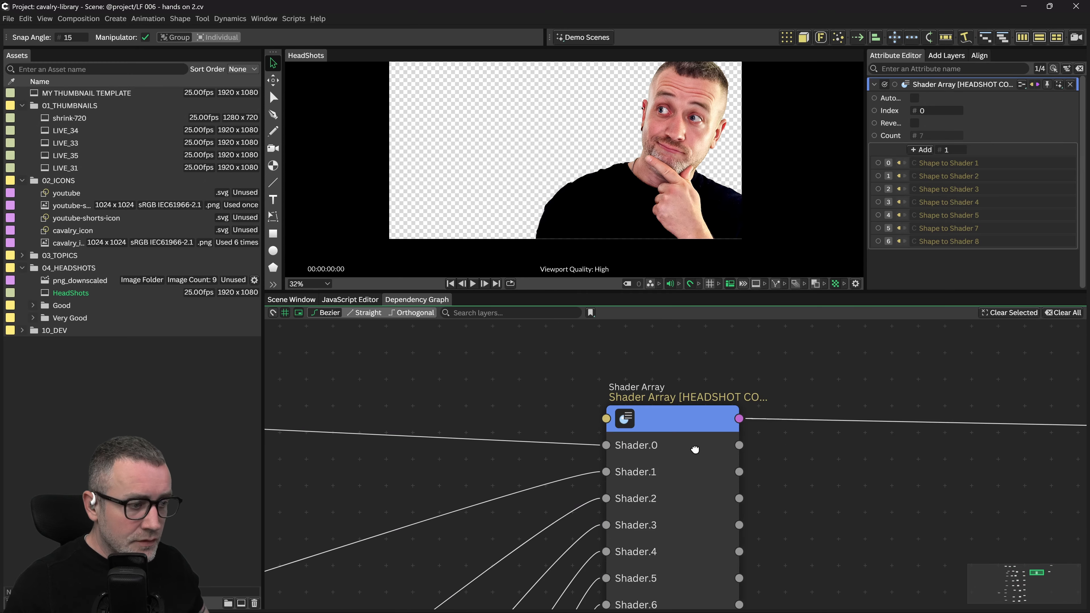
scroll(729, 397, down, 3)
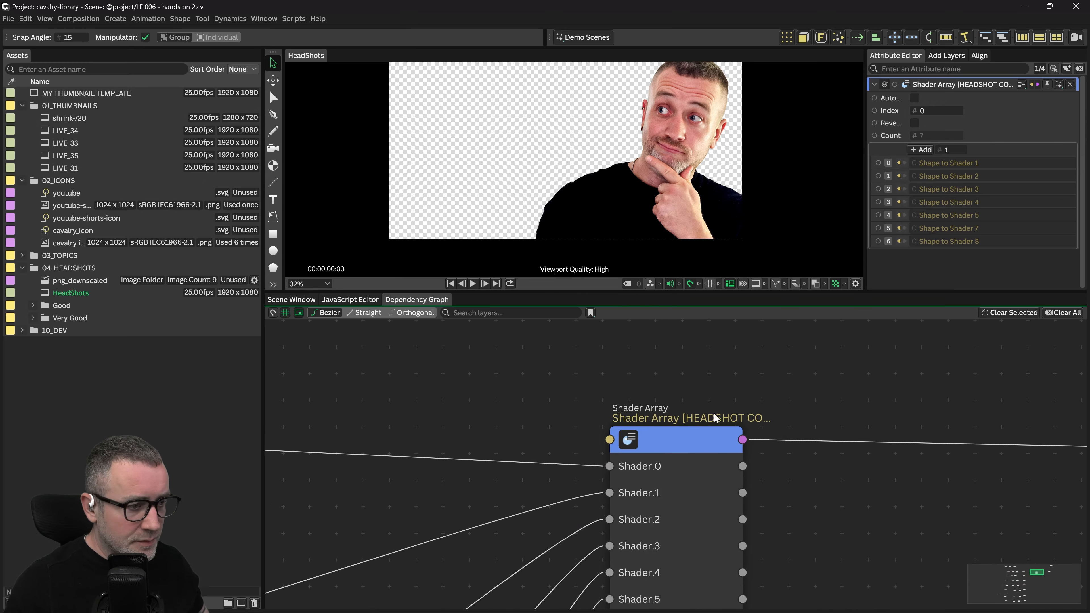
scroll(760, 387, down, 3)
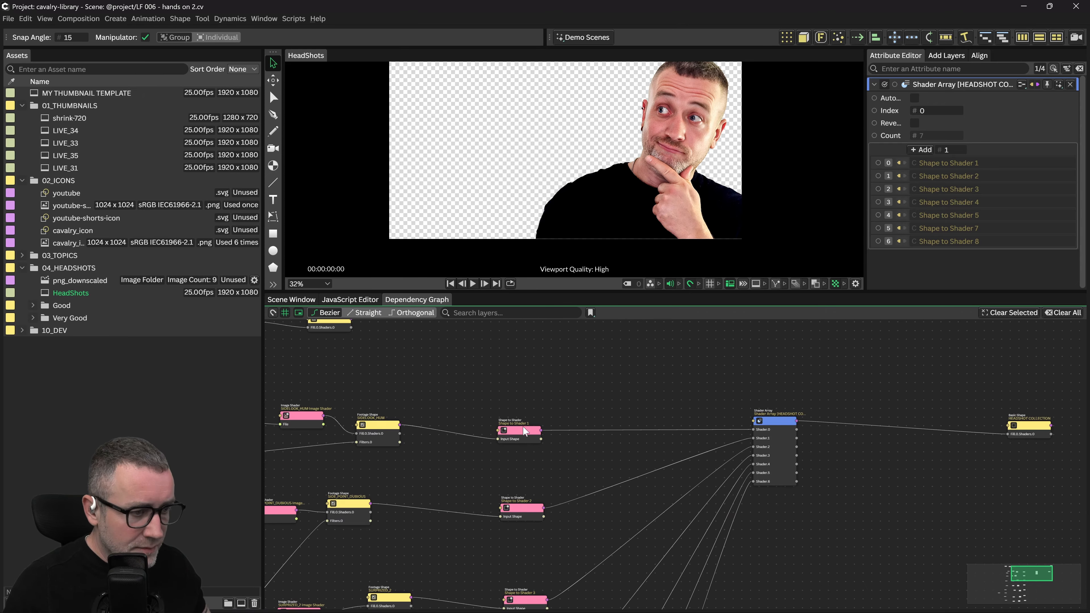
drag(653, 423, 600, 386)
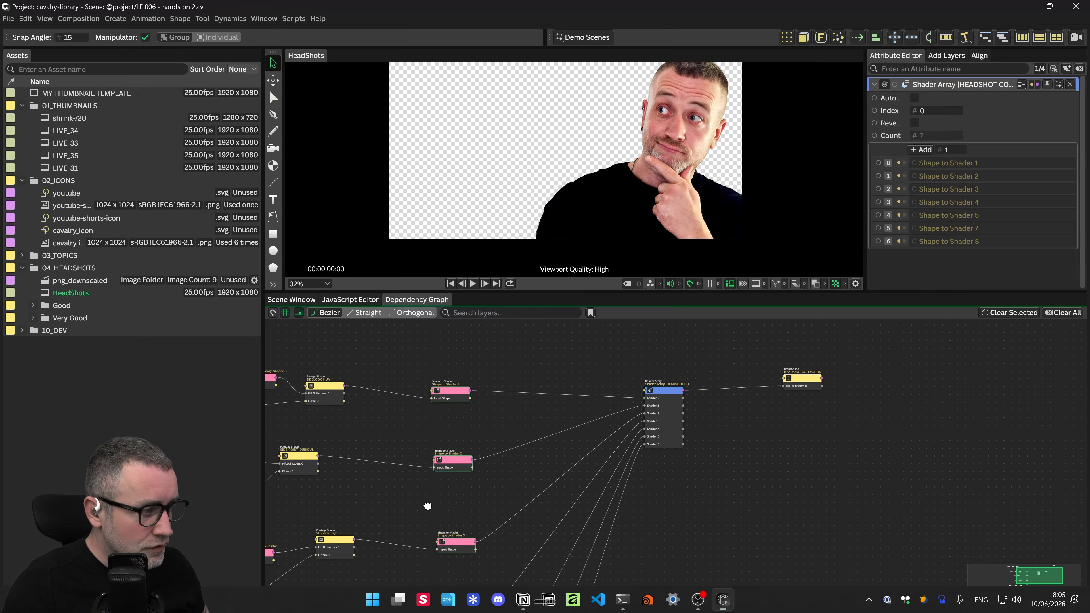
Set the HEADSHOT COLLECTION Shader Array Index to 0 to show the side-looking headshot
click(814, 376)
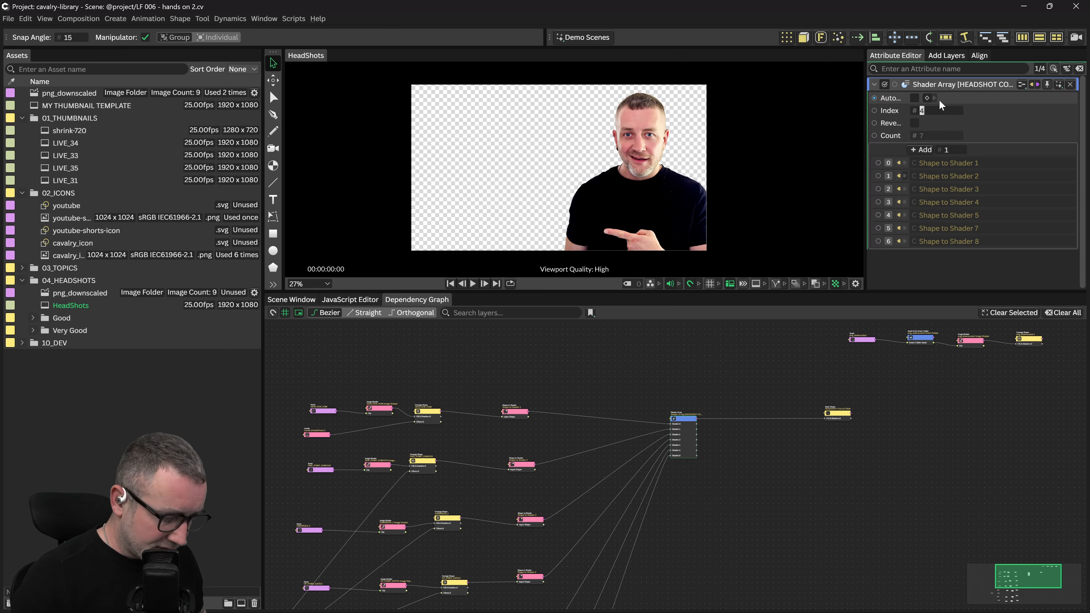
key(Return)
drag(494, 438, 632, 395)
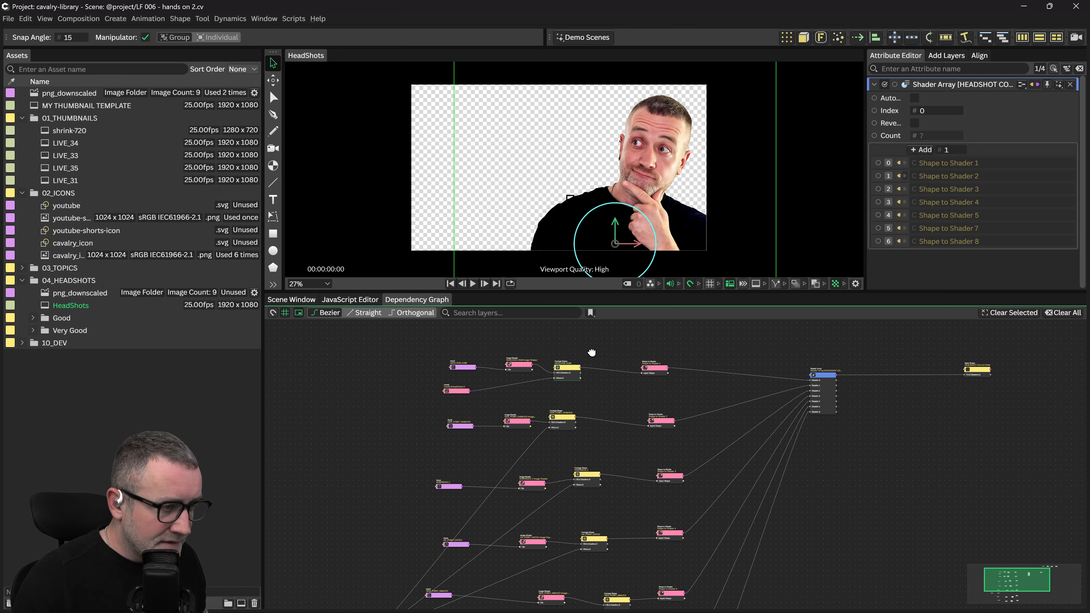
drag(592, 353, 609, 355)
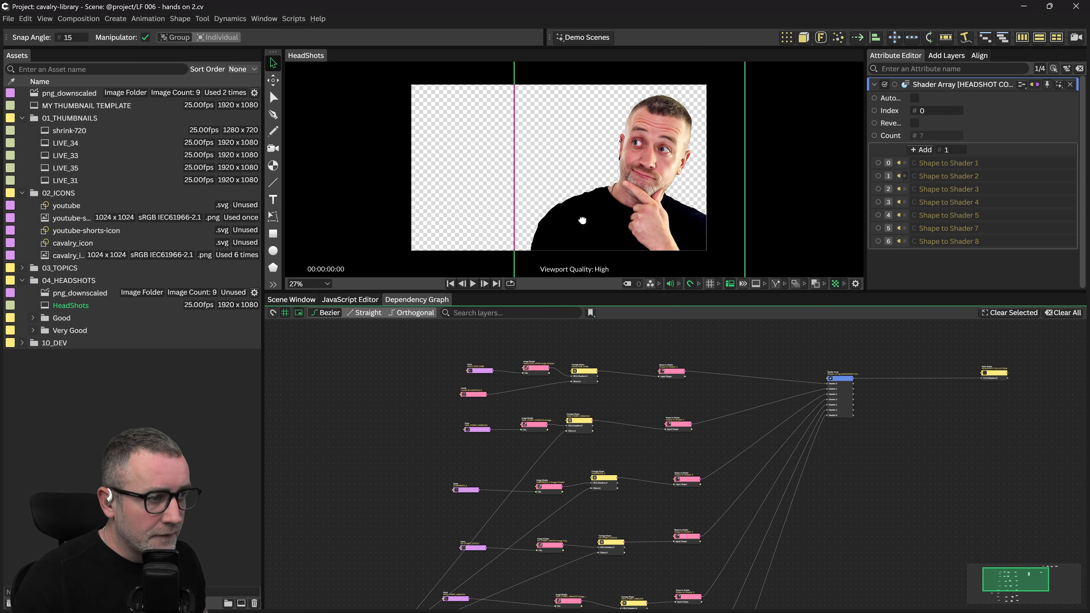
Delete the Levels filter link into SIDELOOK_HUM Filters.0 and return to MY THUMBNAIL TEMPLATE
click(592, 370)
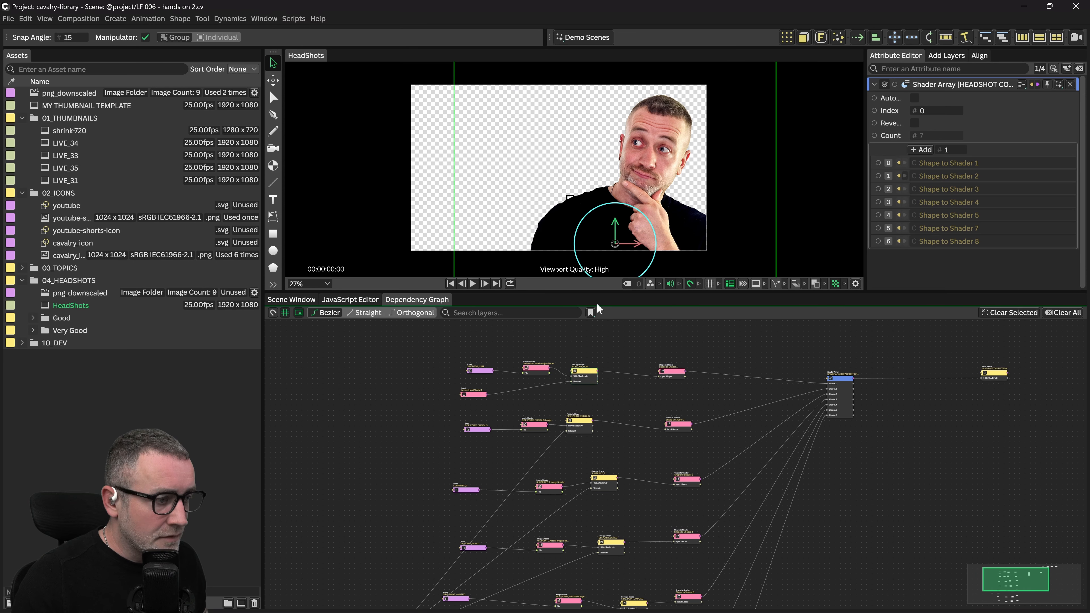
drag(623, 245, 627, 219)
drag(538, 358, 576, 354)
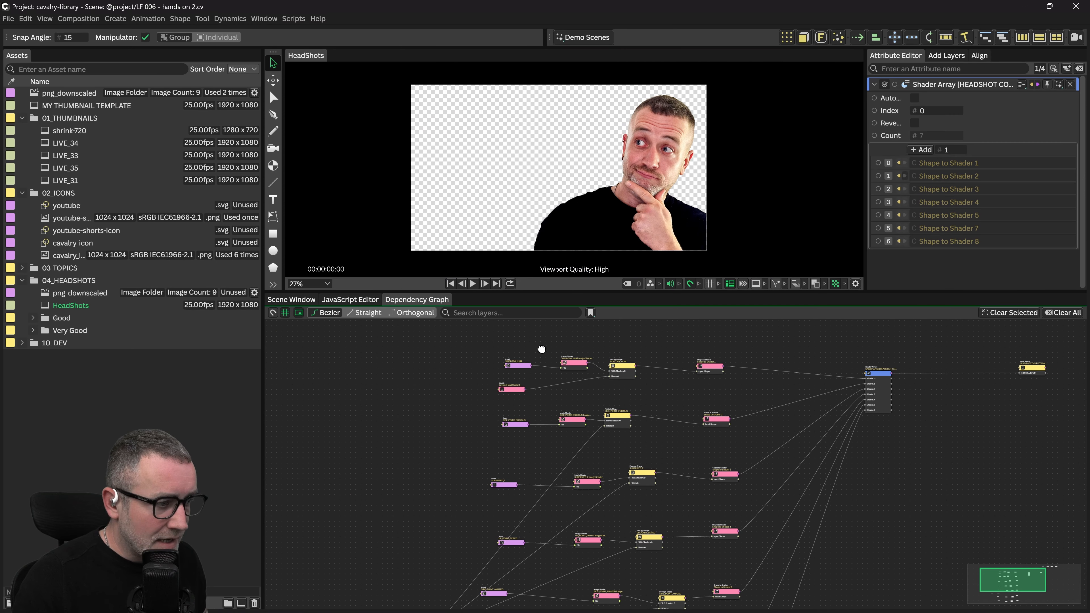
scroll(498, 402, up, 4)
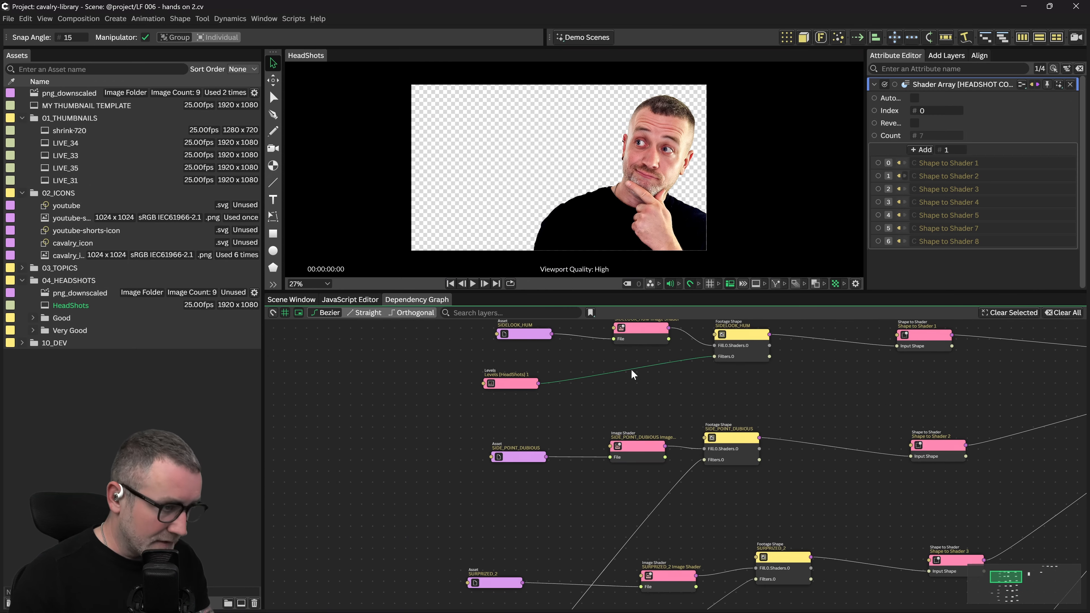
key(Delete)
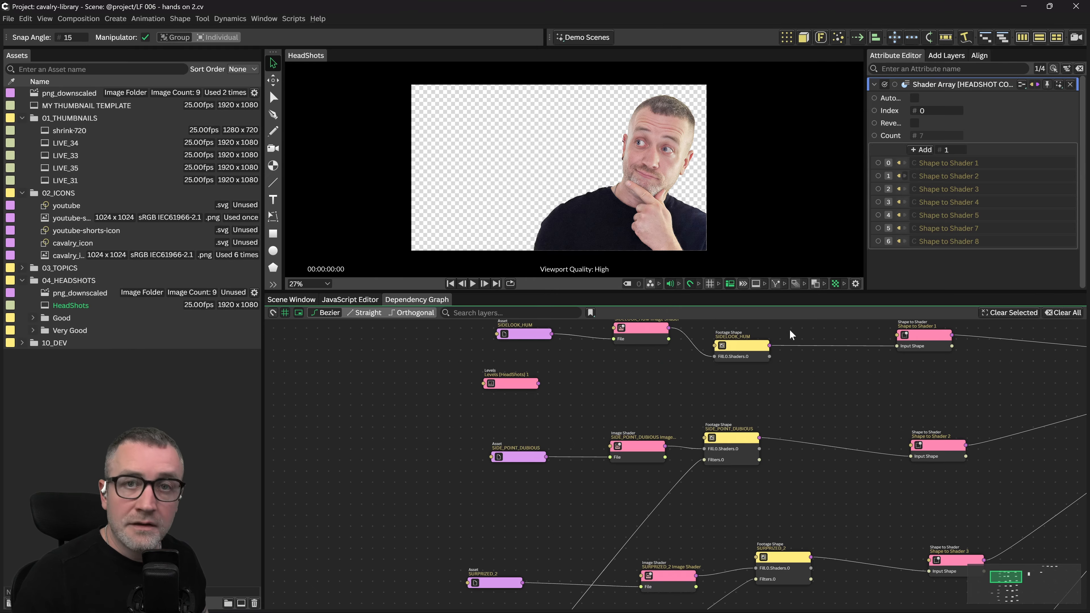
mouse_move(539, 381)
mouse_down()
mouse_move(667, 368)
mouse_move(540, 384)
mouse_up()
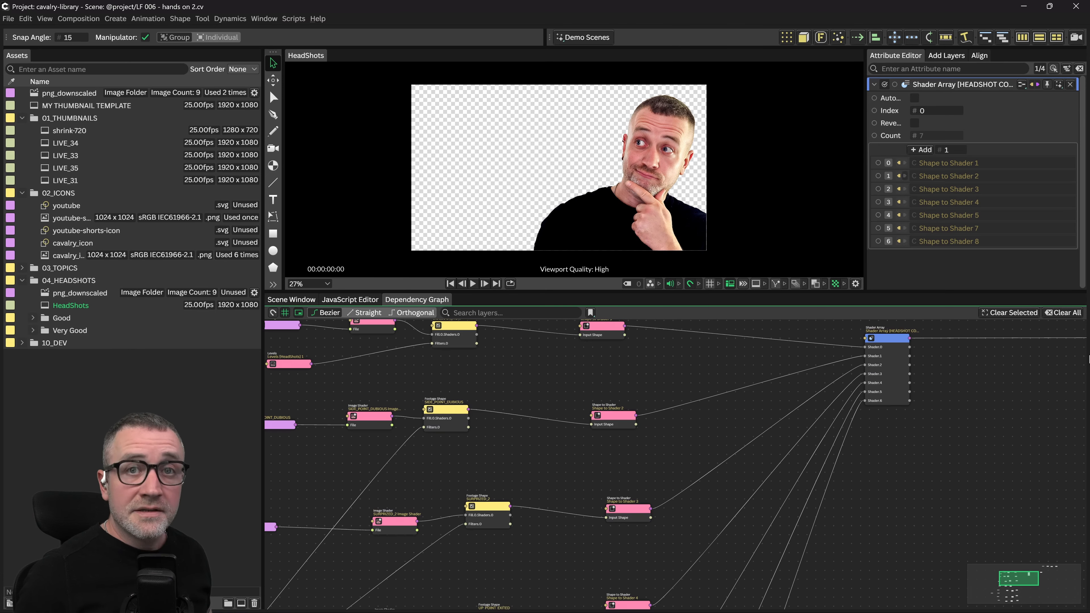
drag(622, 394, 703, 433)
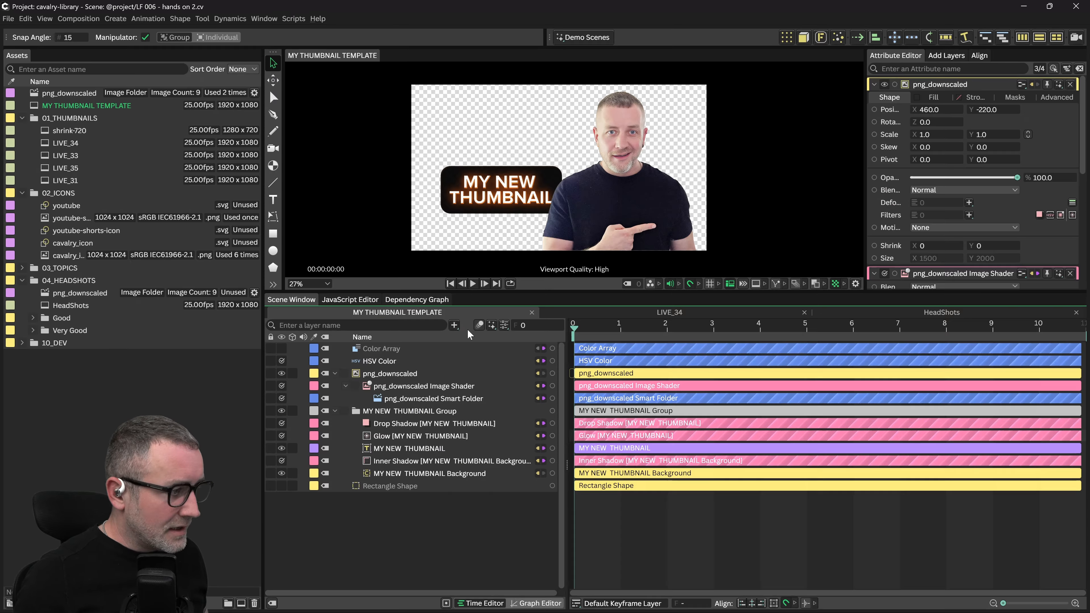
Delete the png_downscaled layer and place the HeadShots comp above Rectangle Shape
key(Delete)
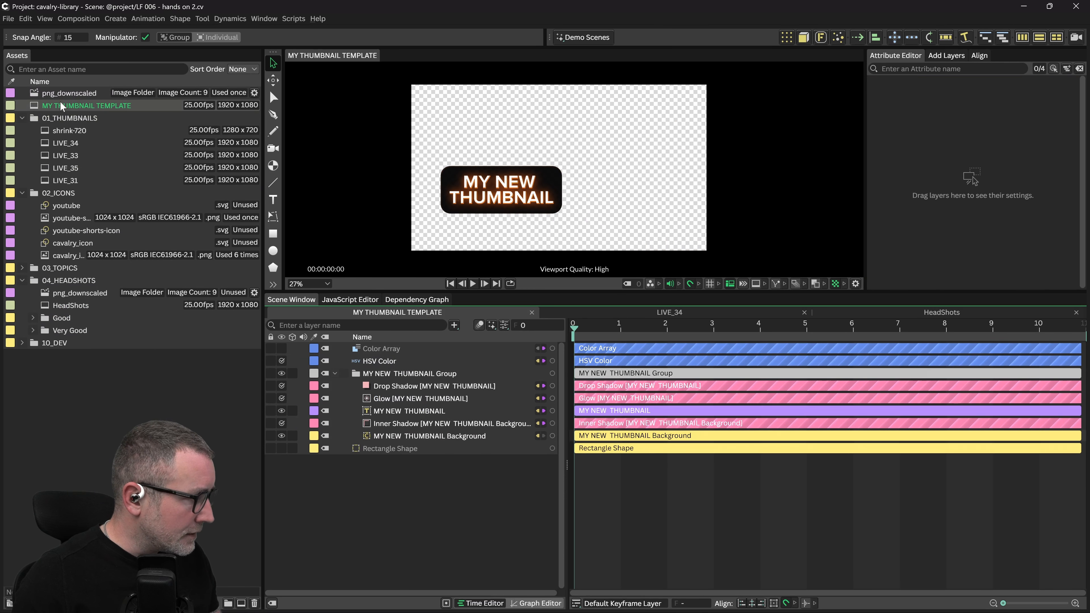
drag(388, 373, 405, 458)
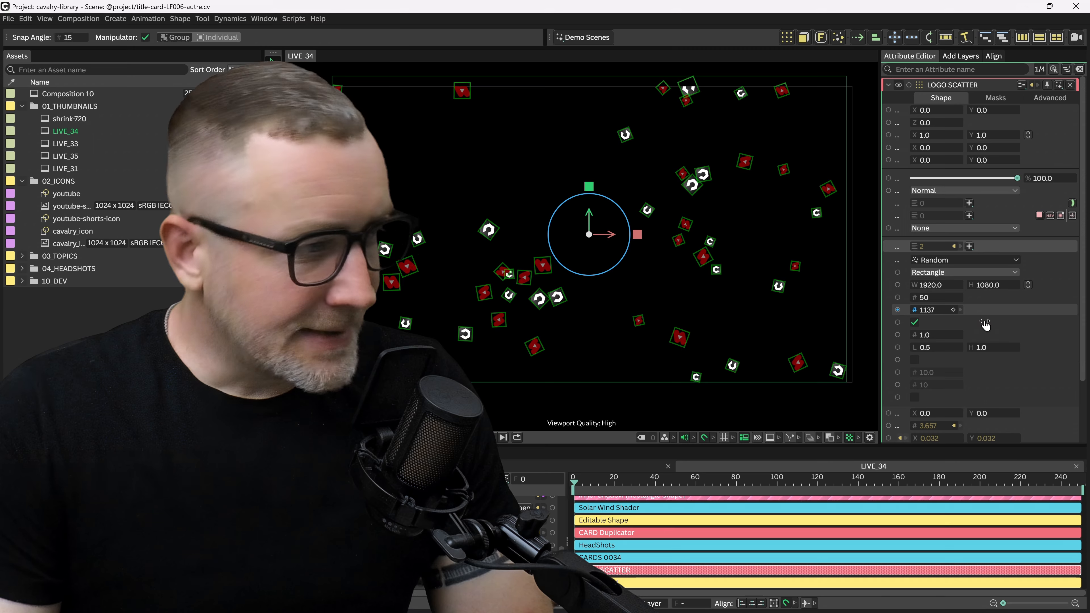
Scrub the Seed from 1137 to 1139 to re-scatter the logos
drag(986, 325, 1013, 326)
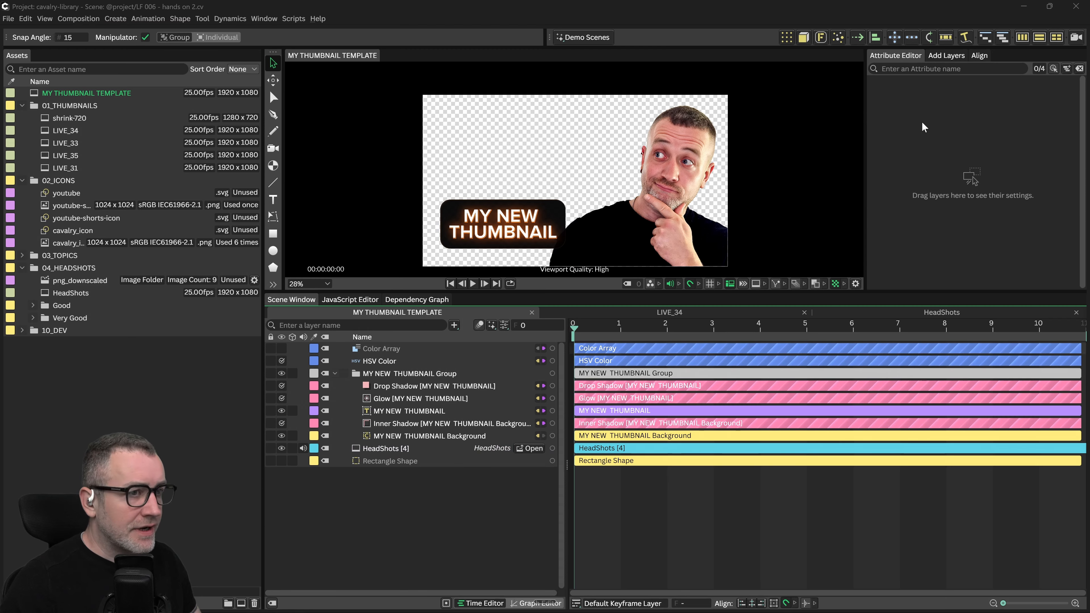
Add a Duplicator and both icon layers, wiring youtube-shorts-icon as first input; hide originals
click(787, 38)
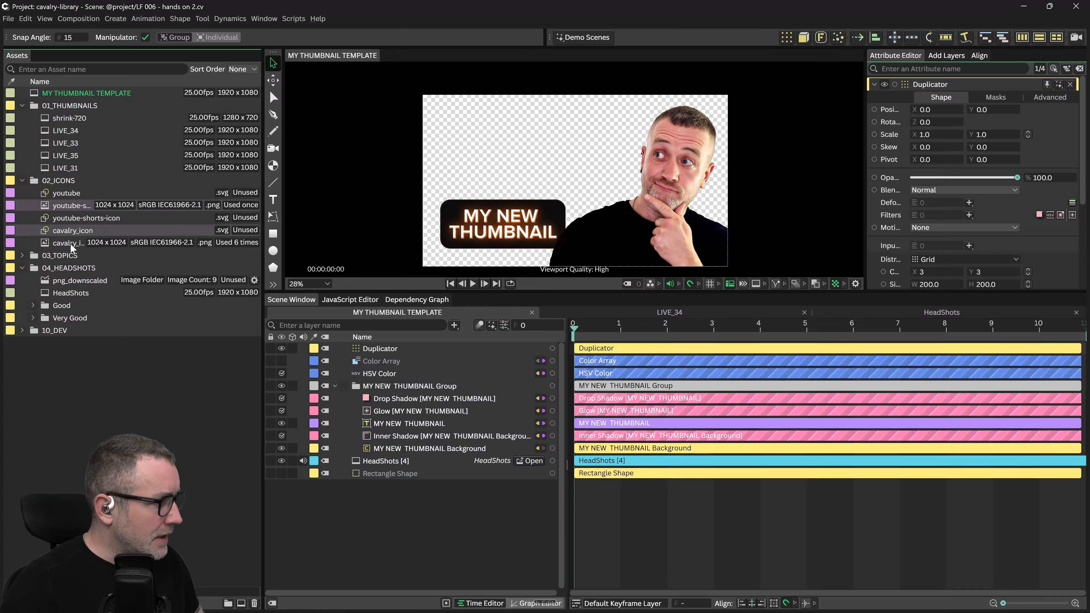
drag(53, 206, 387, 347)
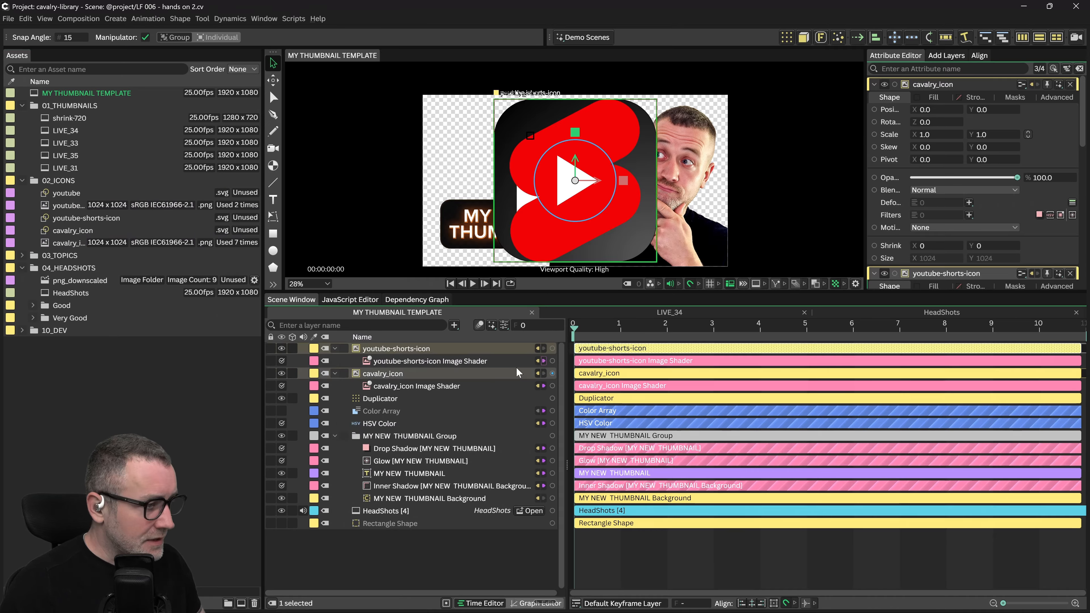
drag(553, 349, 451, 357)
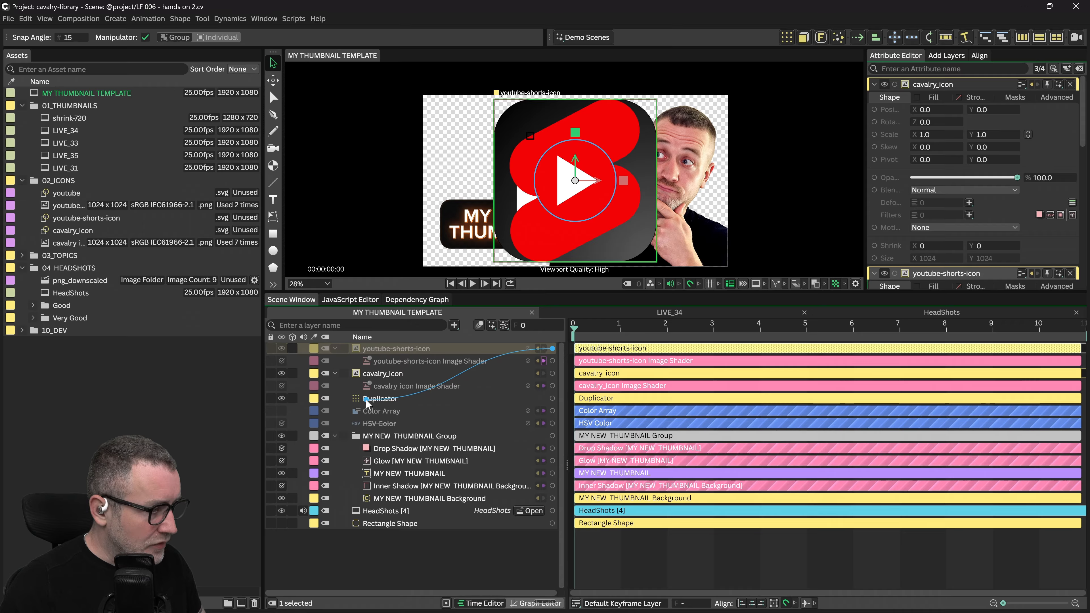
drag(366, 398, 365, 399)
mouse_move(400, 406)
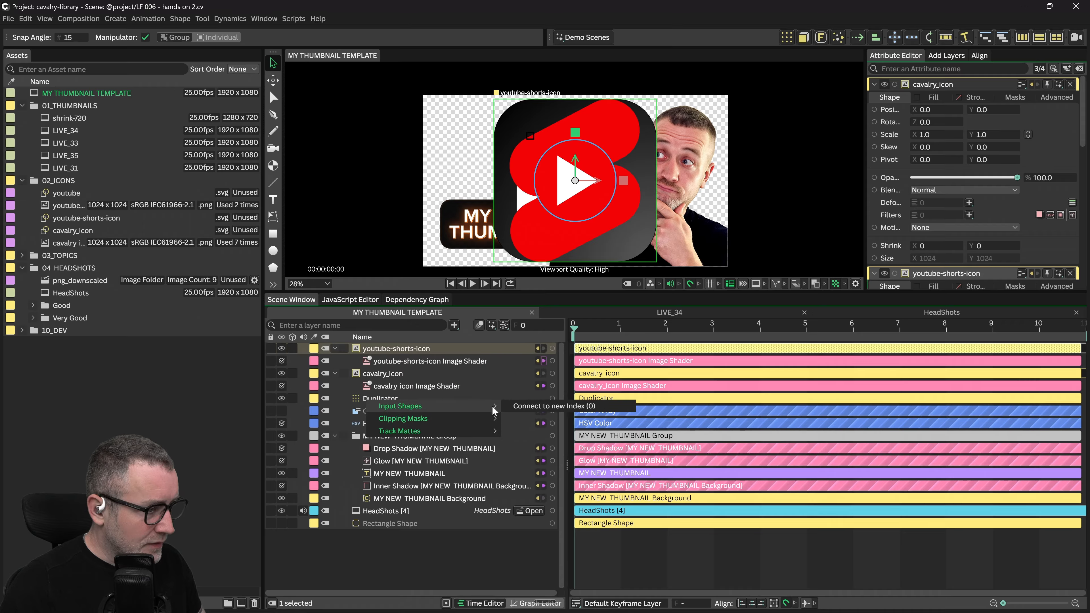
click(518, 405)
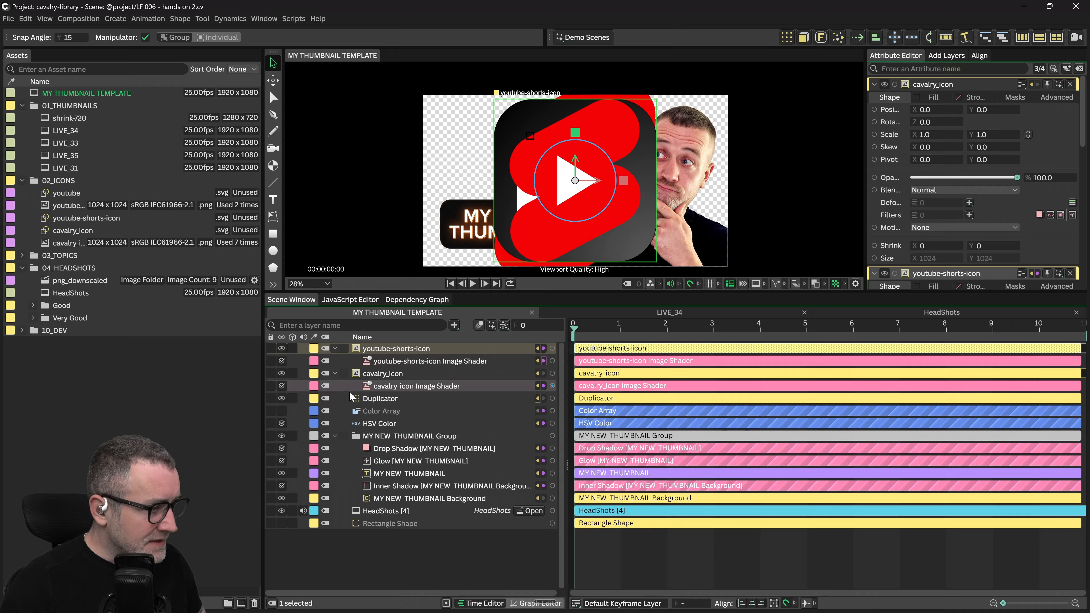
click(282, 348)
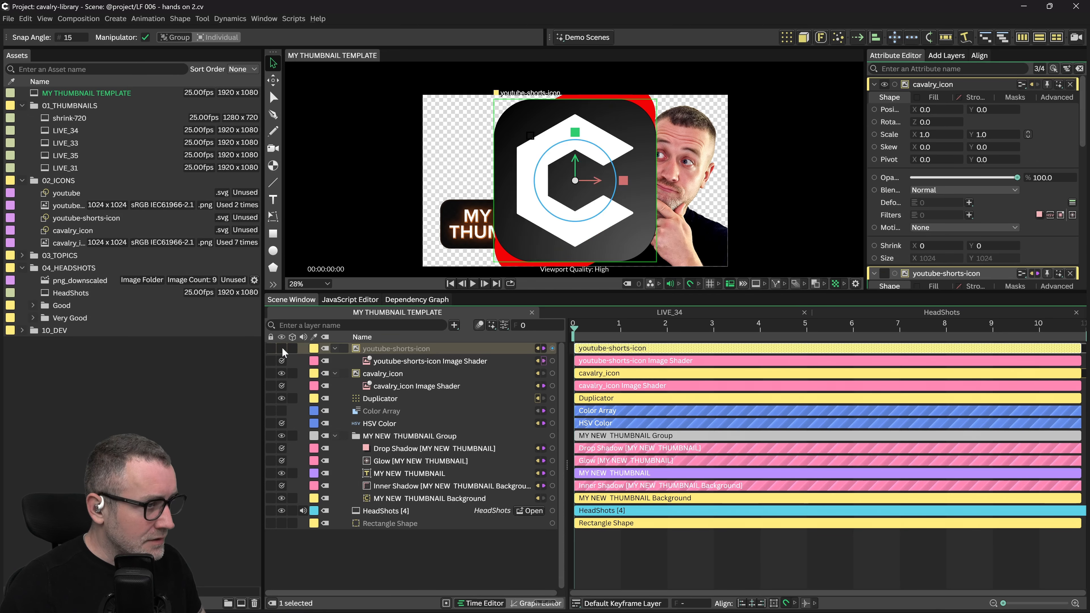
click(282, 373)
Connect cavalry_icon to the Duplicator as its second input shape
click(401, 377)
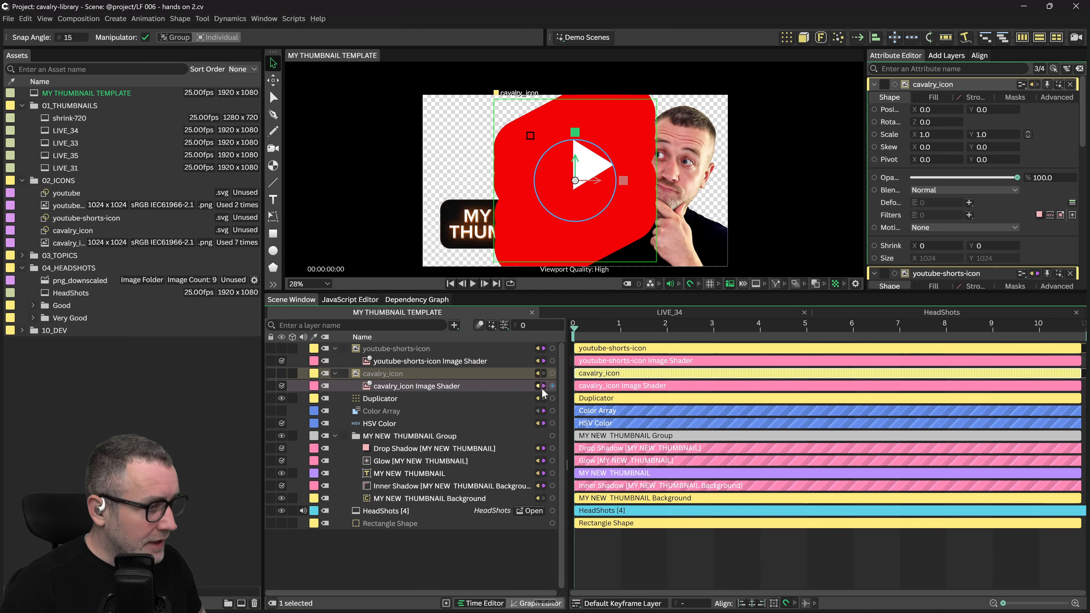
drag(331, 378, 373, 399)
mouse_move(422, 407)
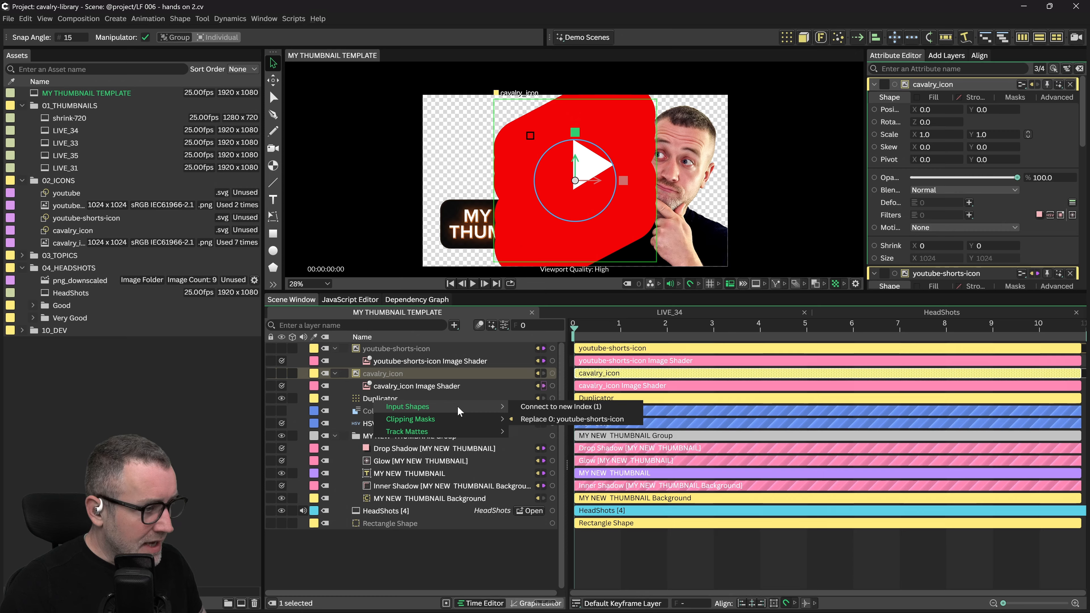
click(545, 408)
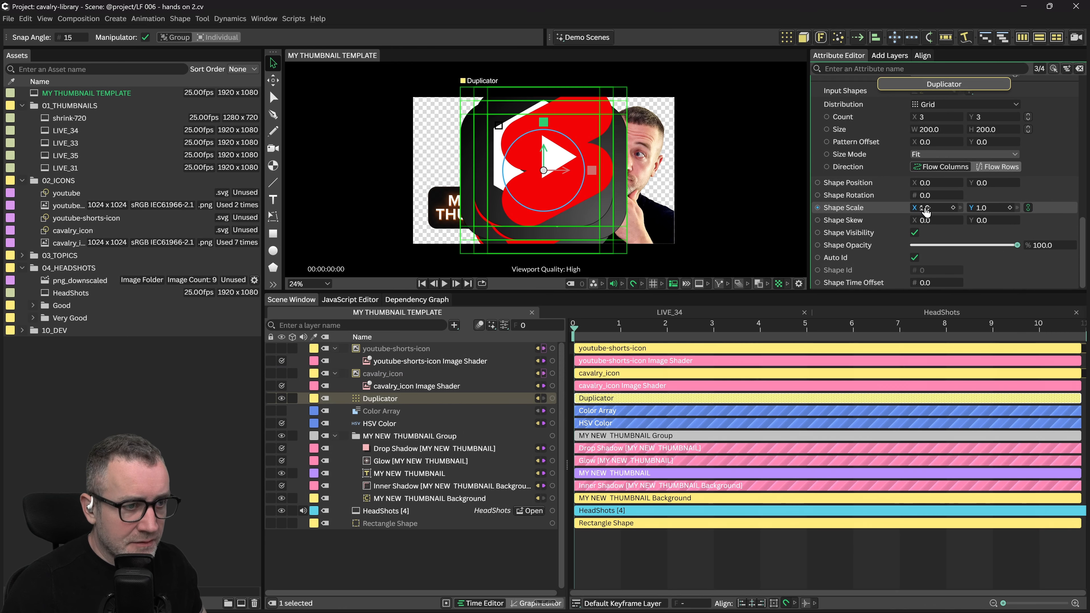
Shrink the duplicated icons to Shape Scale 0.1, show the black Rectangle background, and move the icons below HeadShots
drag(923, 210, 913, 211)
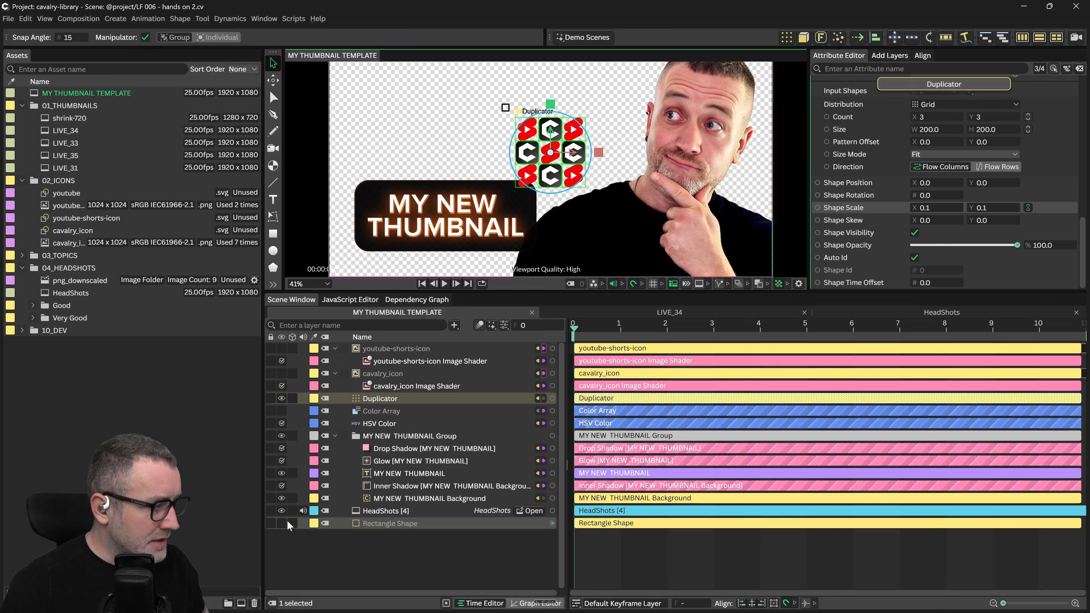
click(281, 524)
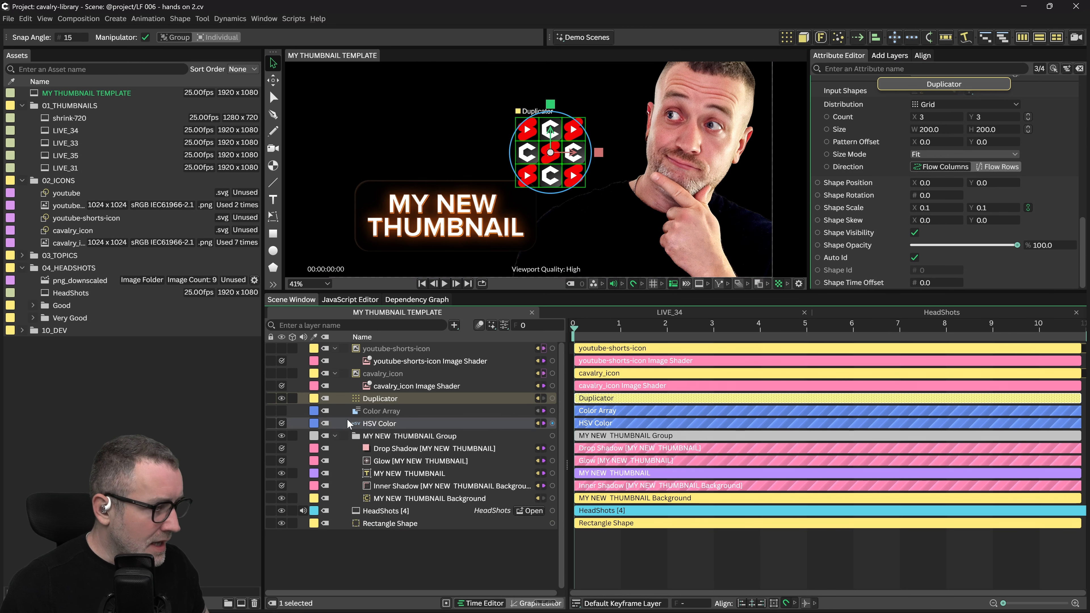
click(384, 348)
shift+click(378, 386)
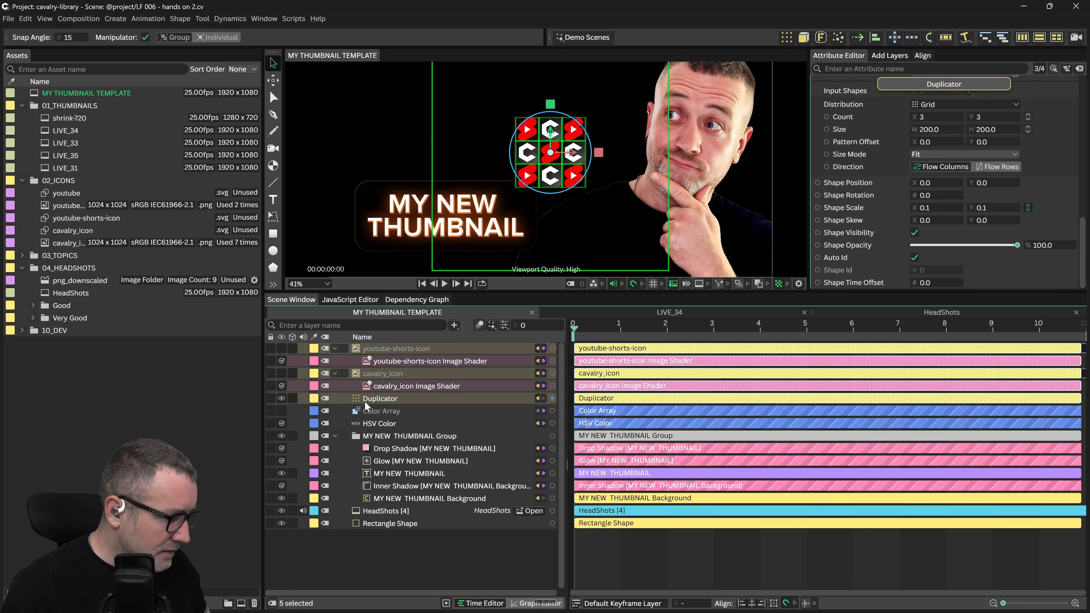
drag(365, 401, 364, 518)
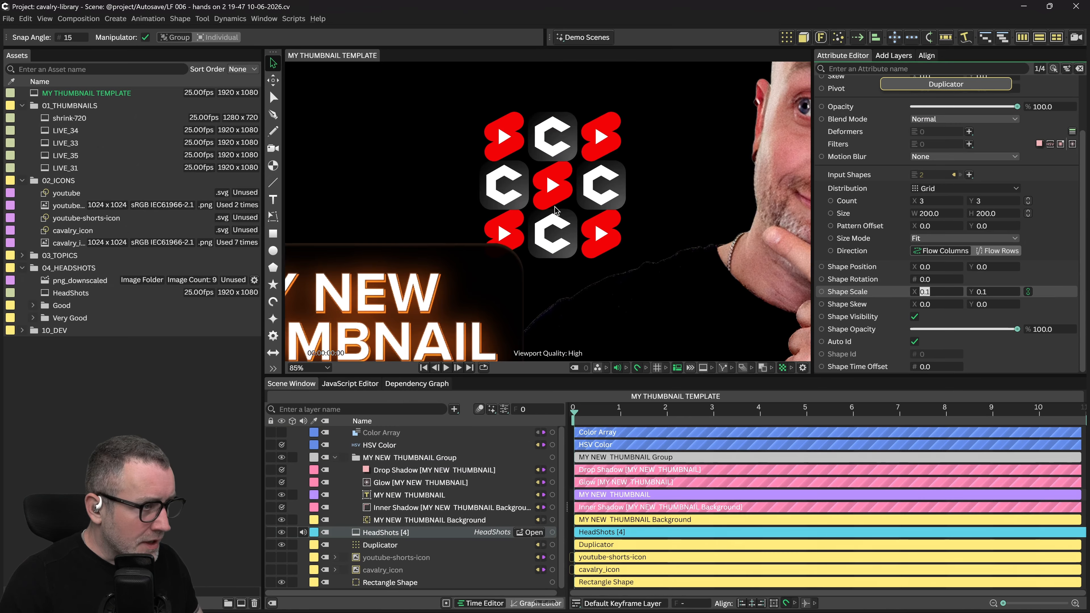
scroll(553, 186, down, 3)
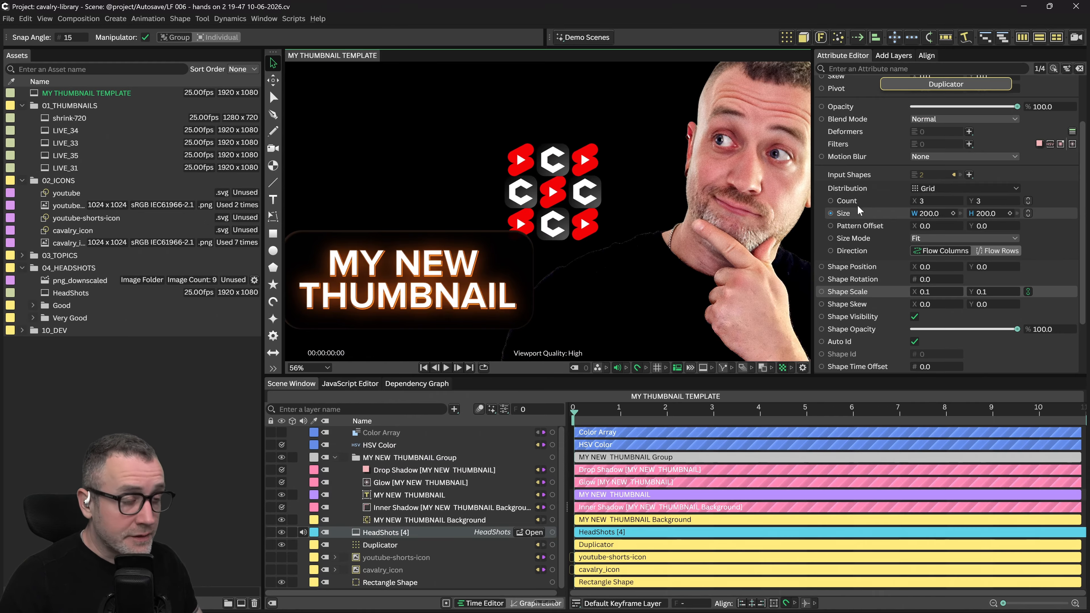
Set the Duplicator's Distribution to Random with a 1920 × 1080 scatter size
click(934, 189)
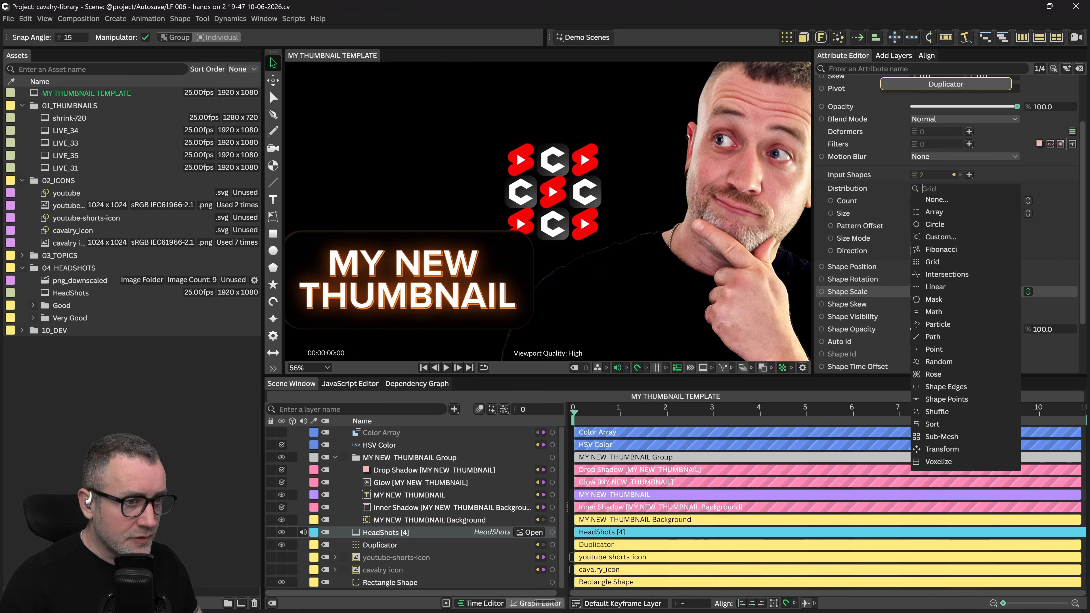
click(938, 362)
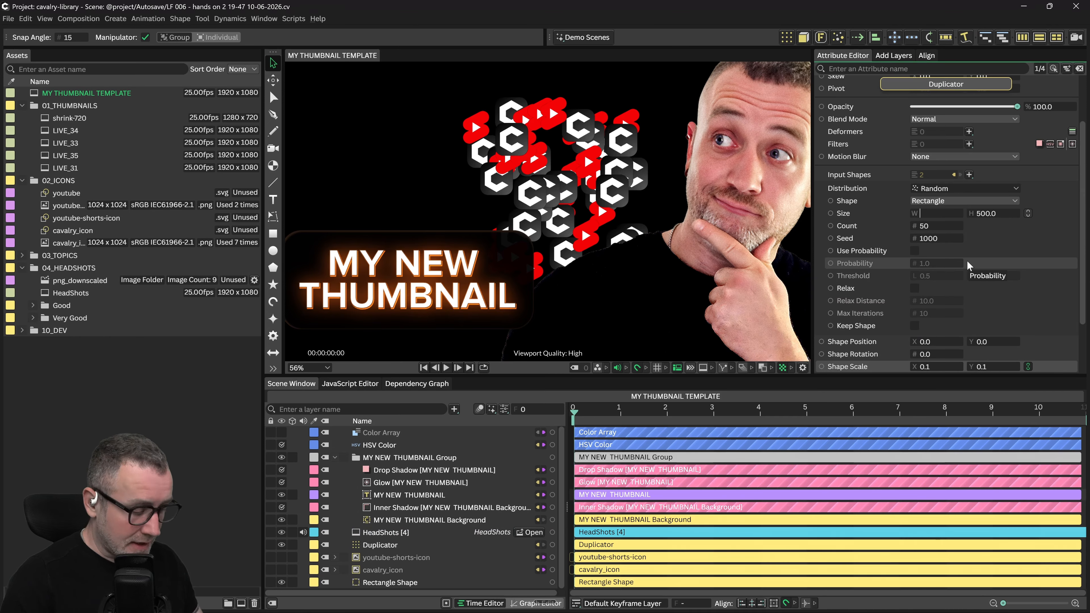
text(1)
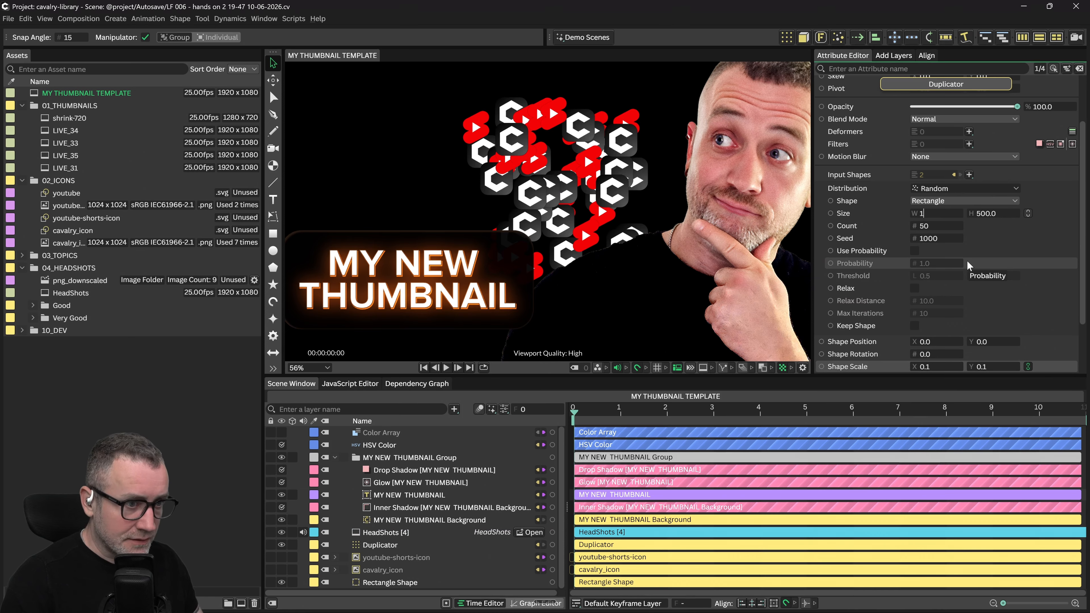
text(920)
key(Tab)
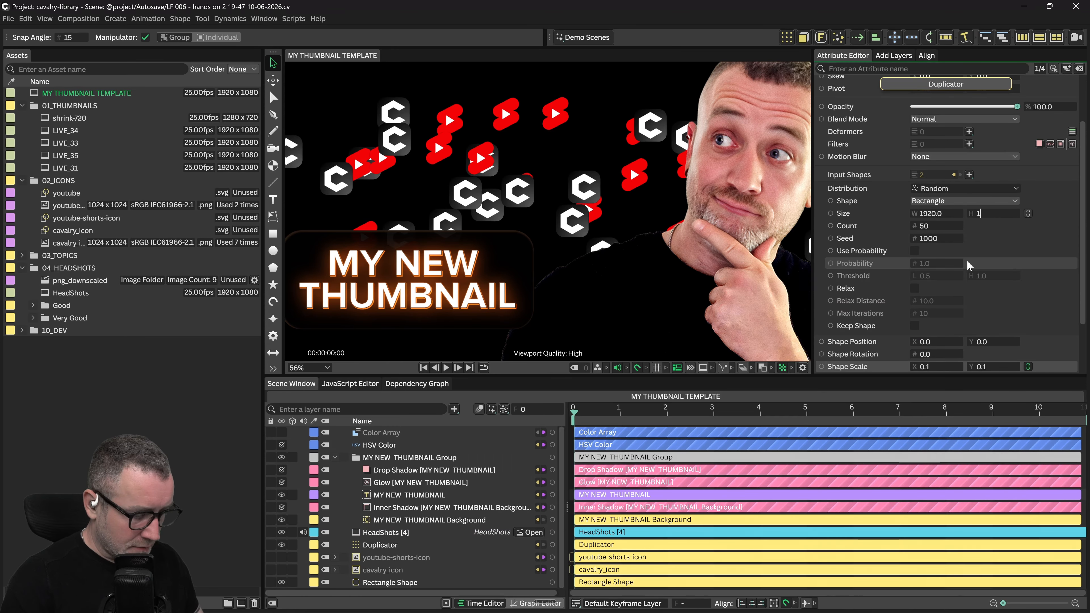
text(1080)
key(Return)
scroll(600, 226, down, 4)
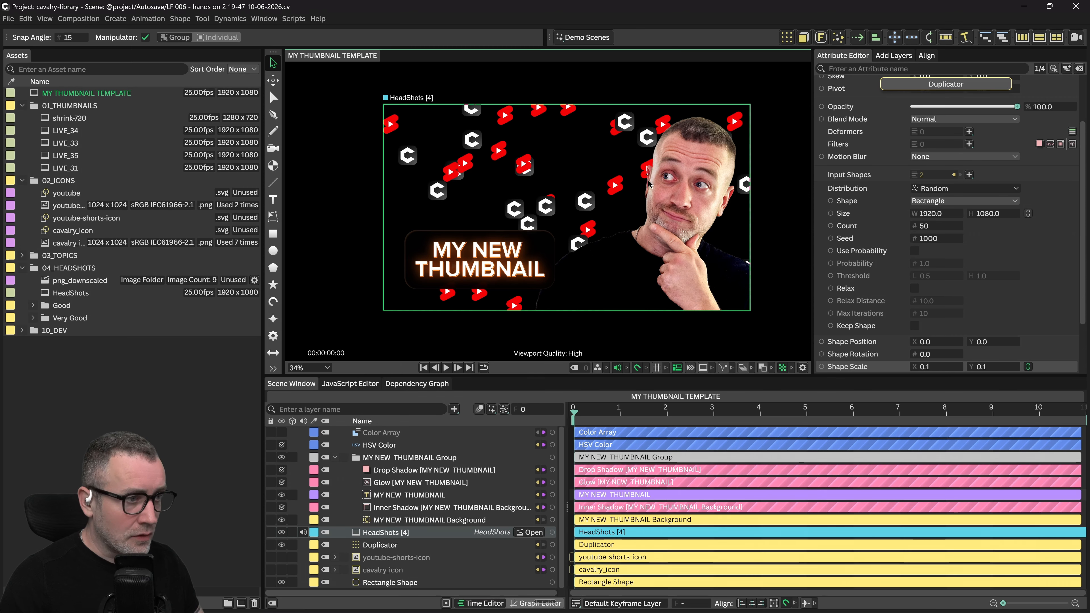
click(211, 499)
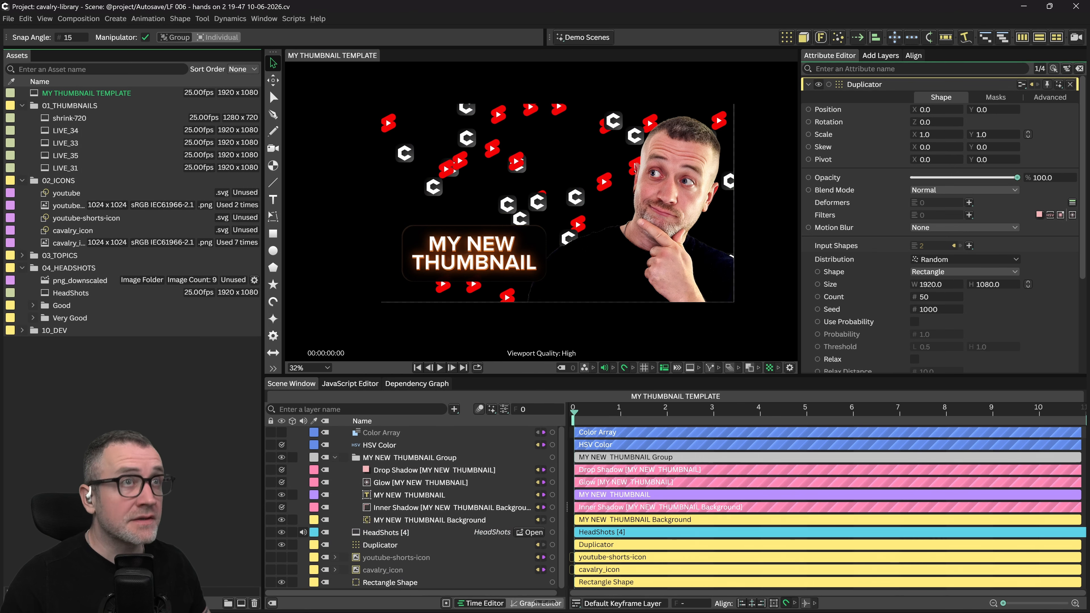
scroll(885, 253, down, 3)
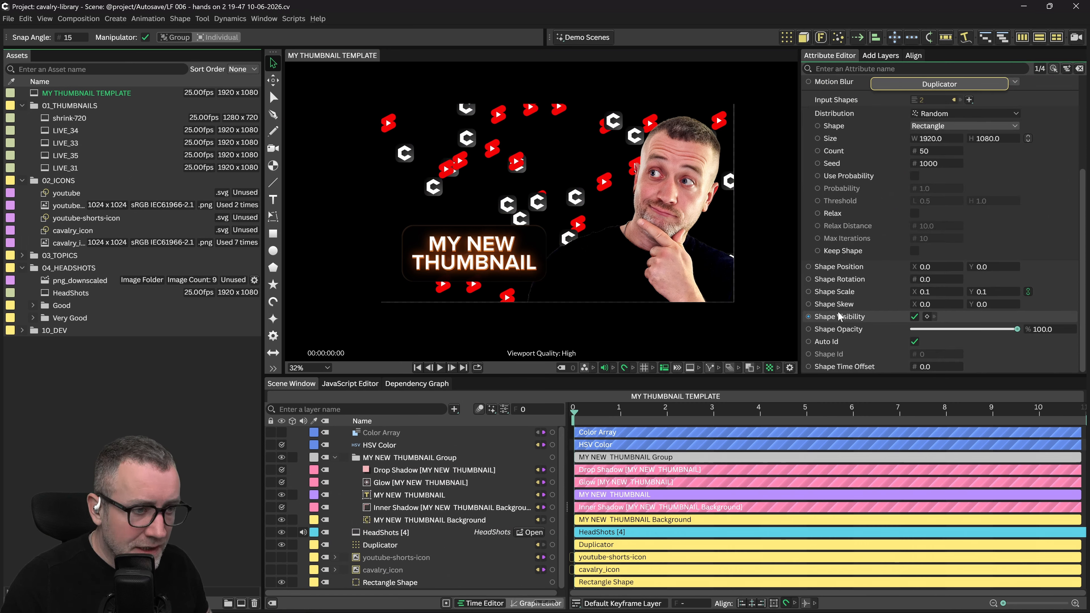
Add a Random behaviour to the Duplicator's Shape Scale
right_click(836, 289)
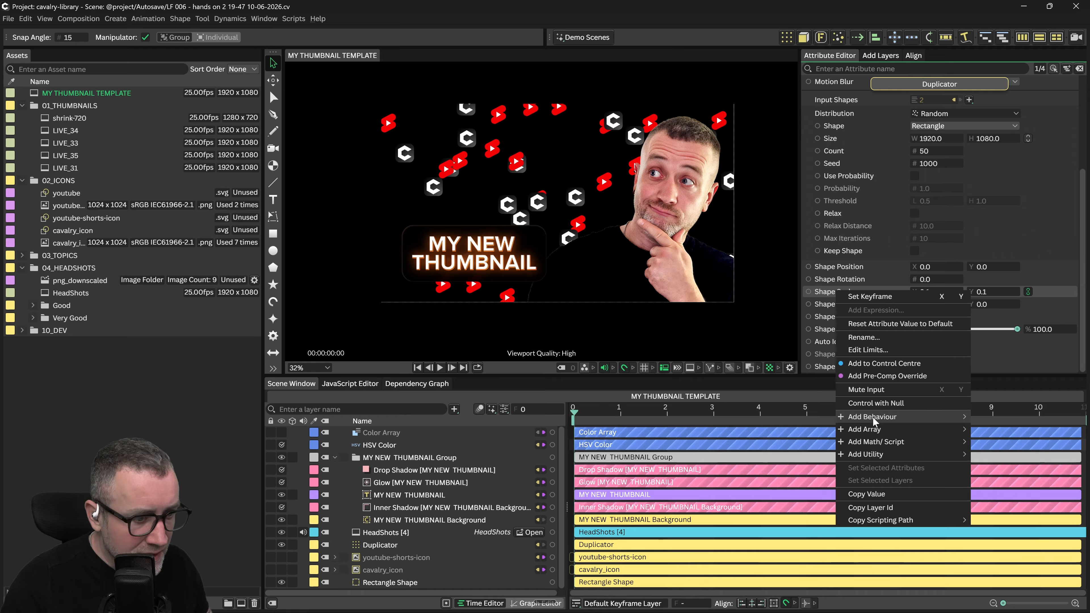
mouse_move(873, 417)
click(730, 508)
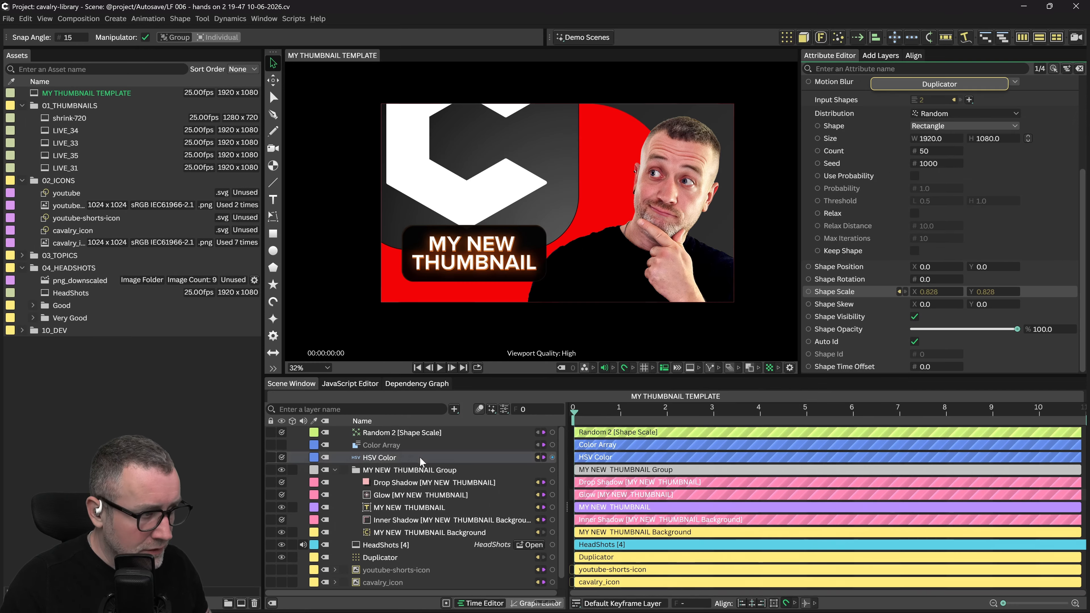
click(388, 434)
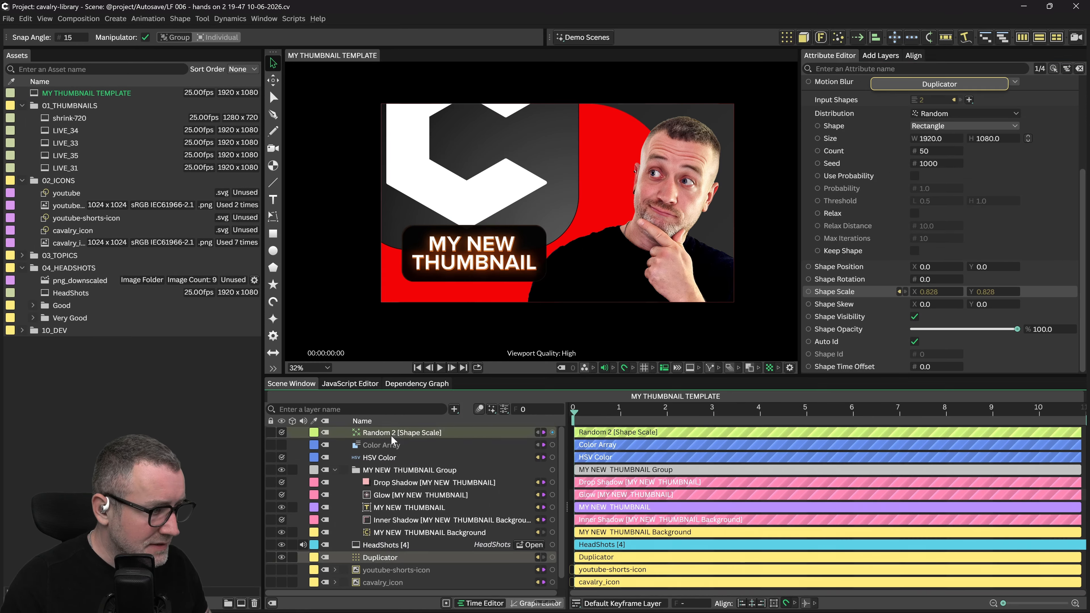
Set the random scale range to Maximum 0.1 and Minimum 0.05
click(930, 209)
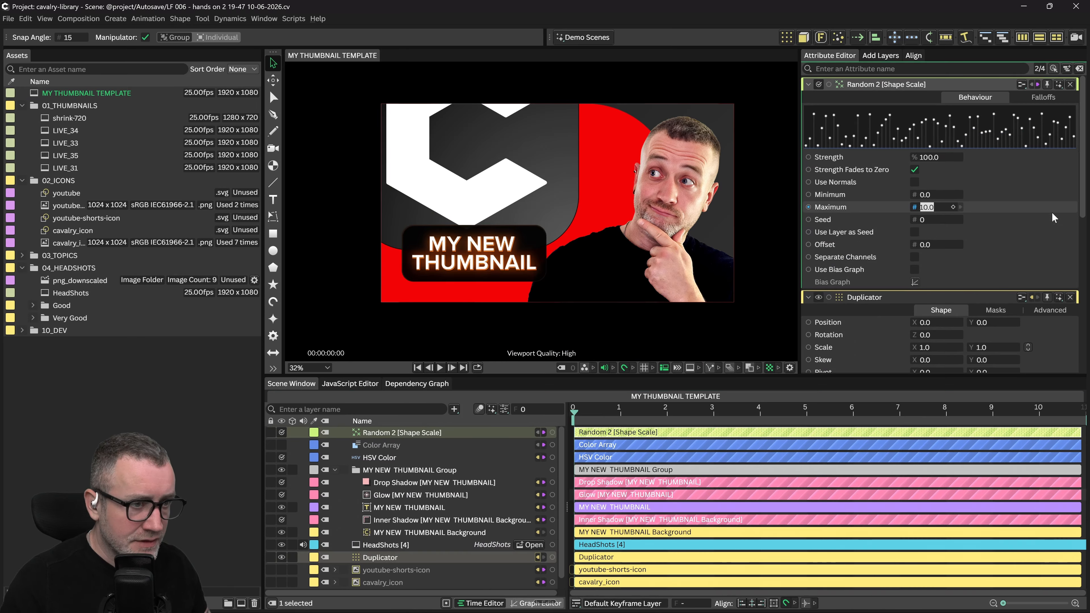
text(0.1)
key(Return)
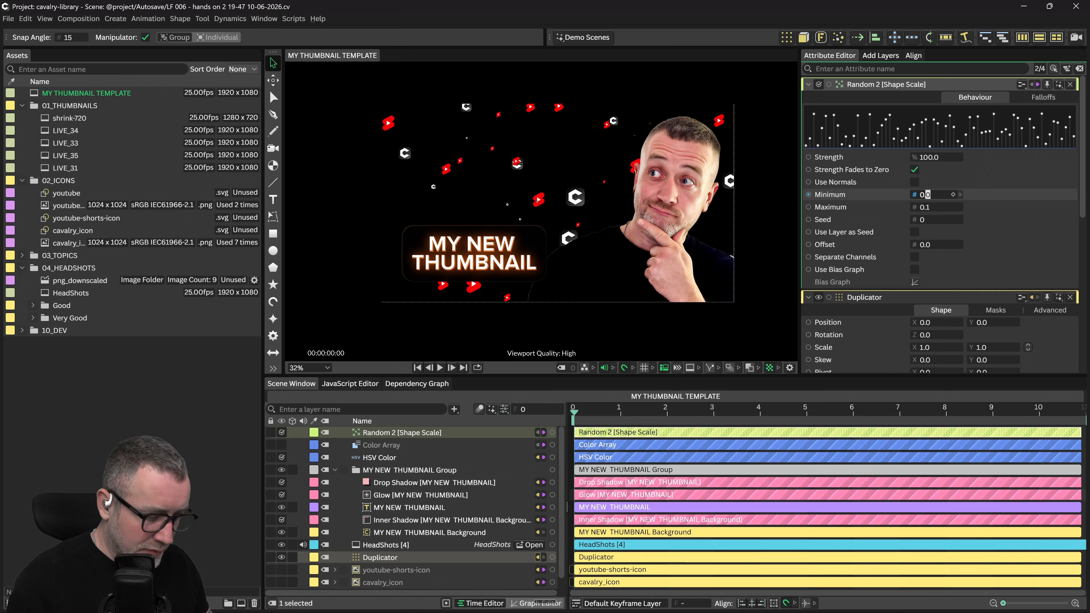
key(Return)
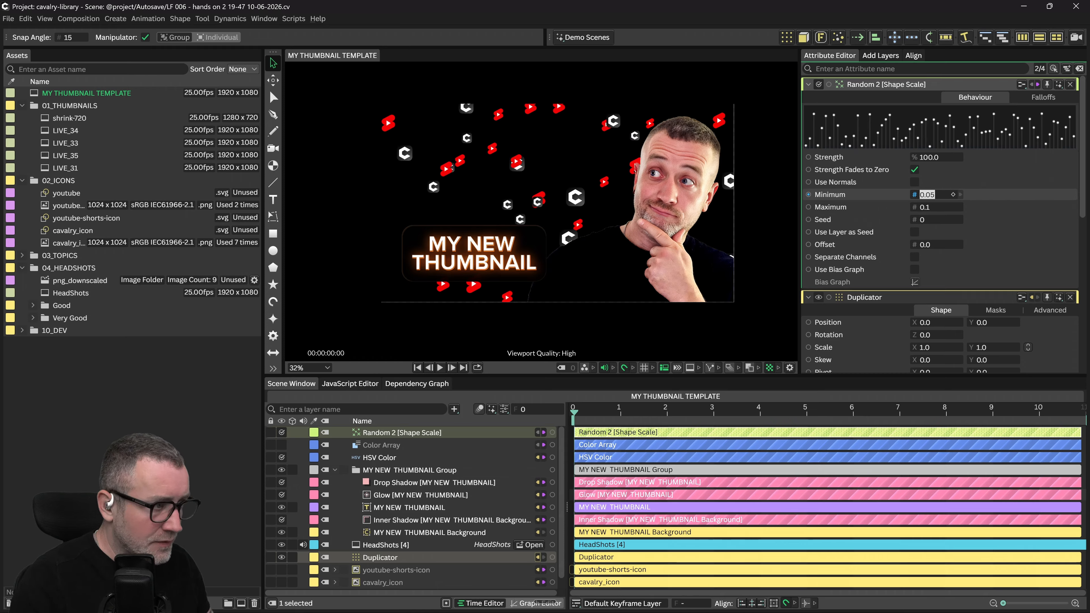
scroll(910, 258, down, 2)
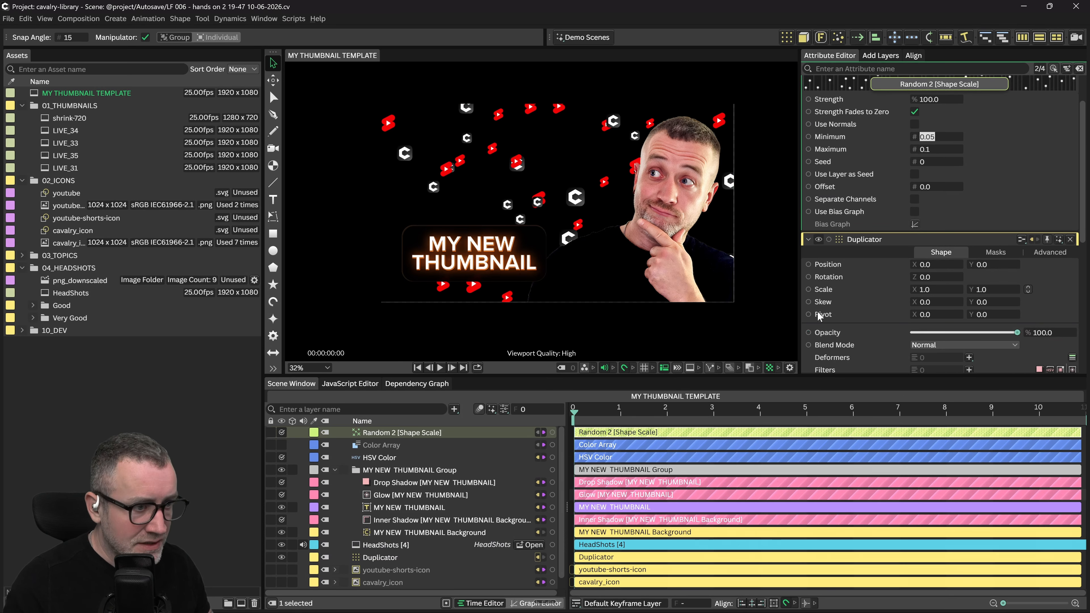
scroll(875, 292, down, 4)
scroll(876, 268, down, 2)
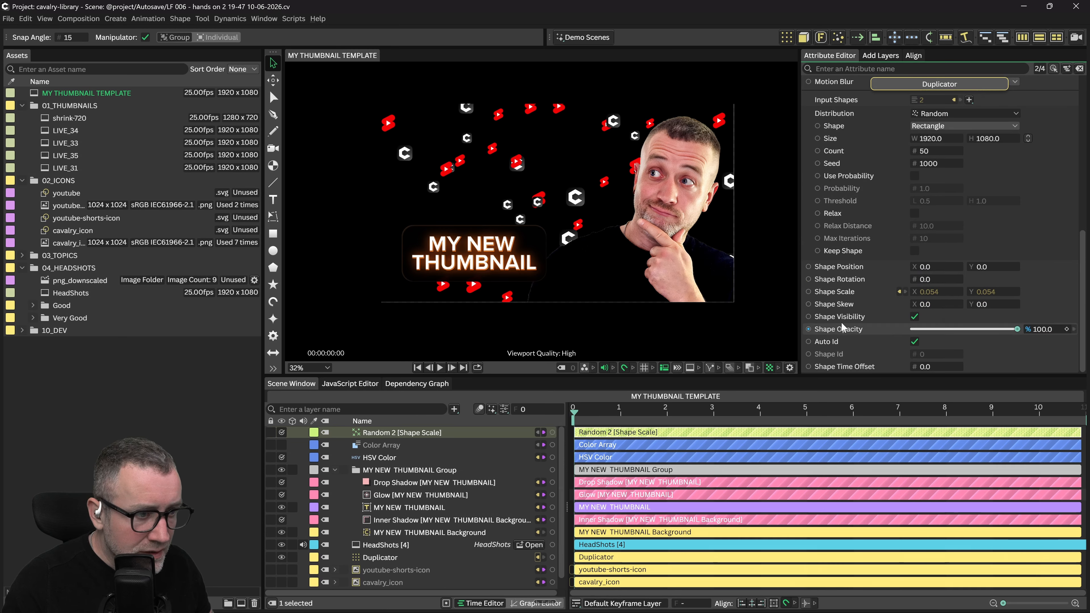
right_click(842, 281)
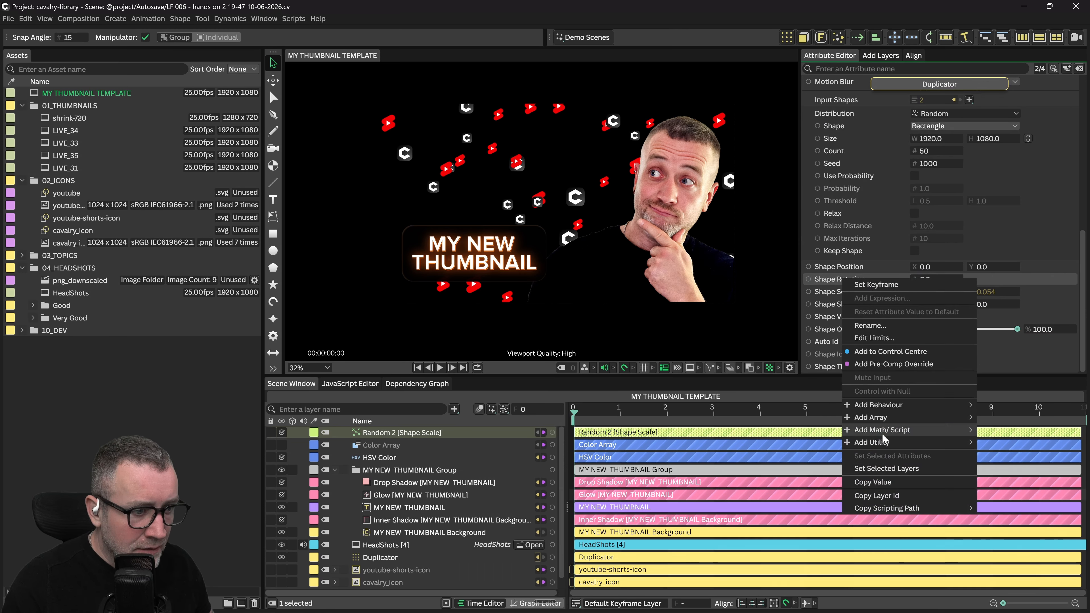
Drive Shape Rotation with a Random behaviour ranging up to 360 degrees
mouse_move(882, 403)
click(731, 520)
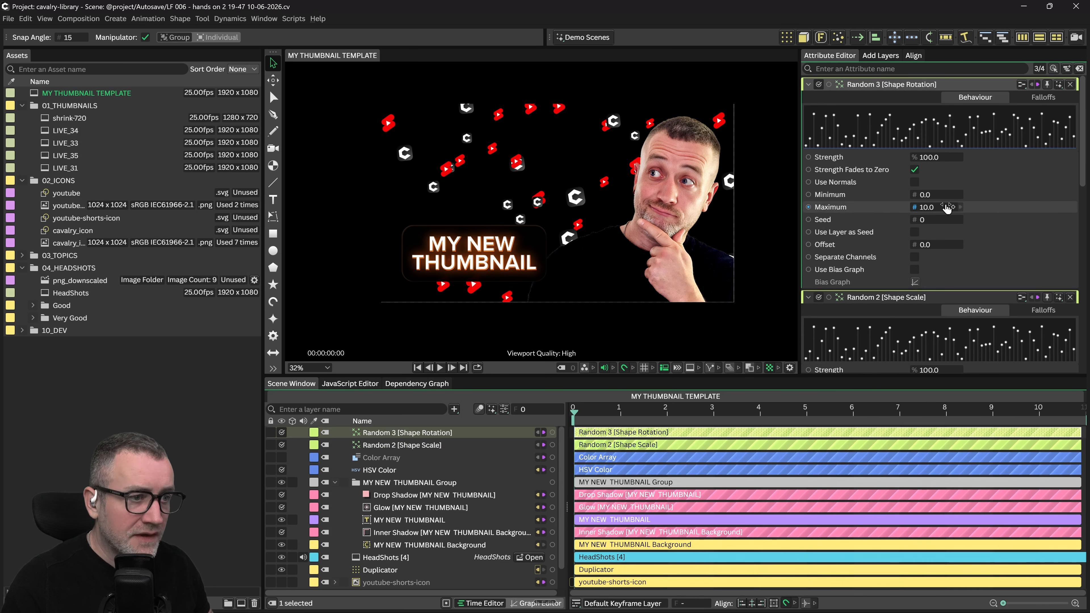
click(931, 209)
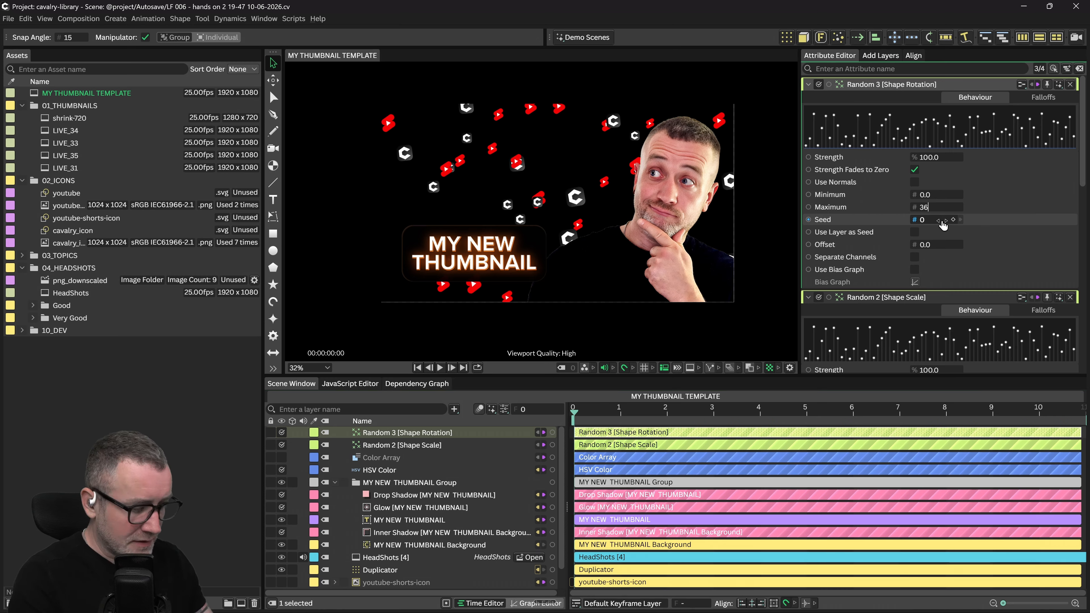
key(Return)
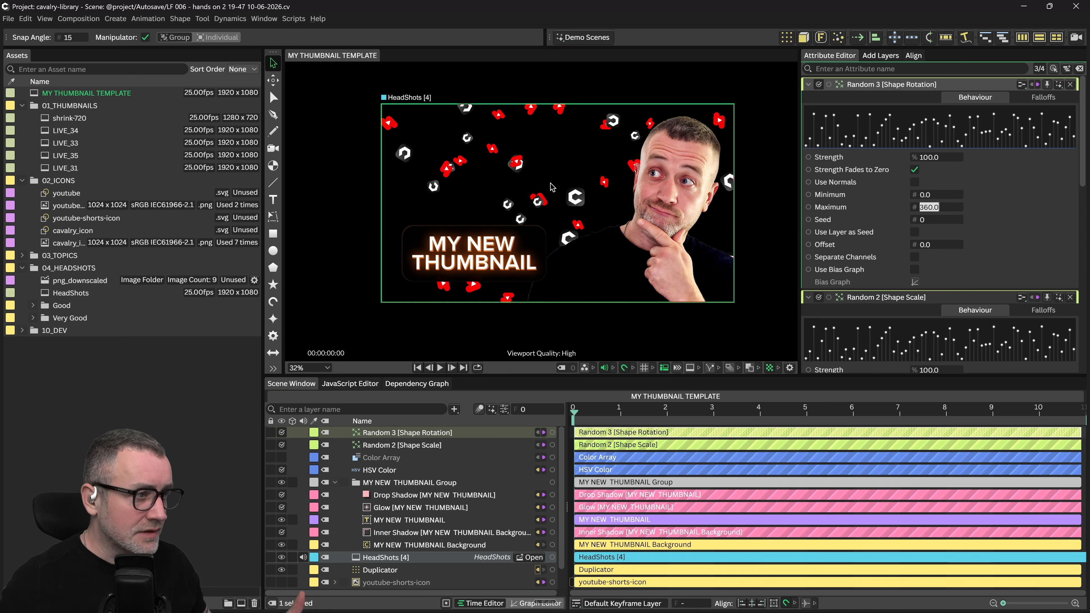
drag(540, 86, 535, 72)
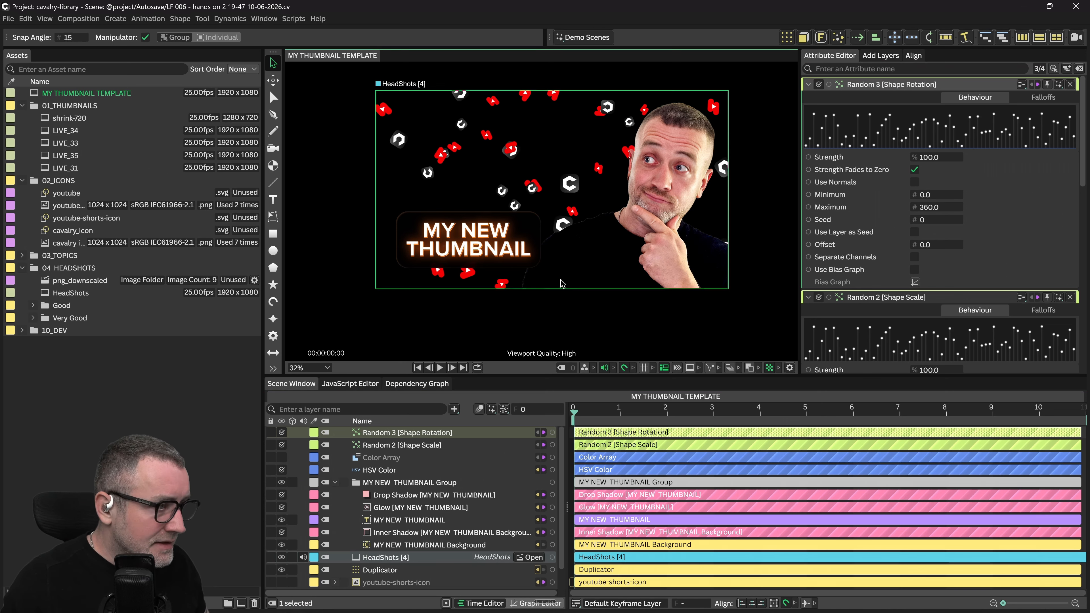
drag(594, 327, 615, 296)
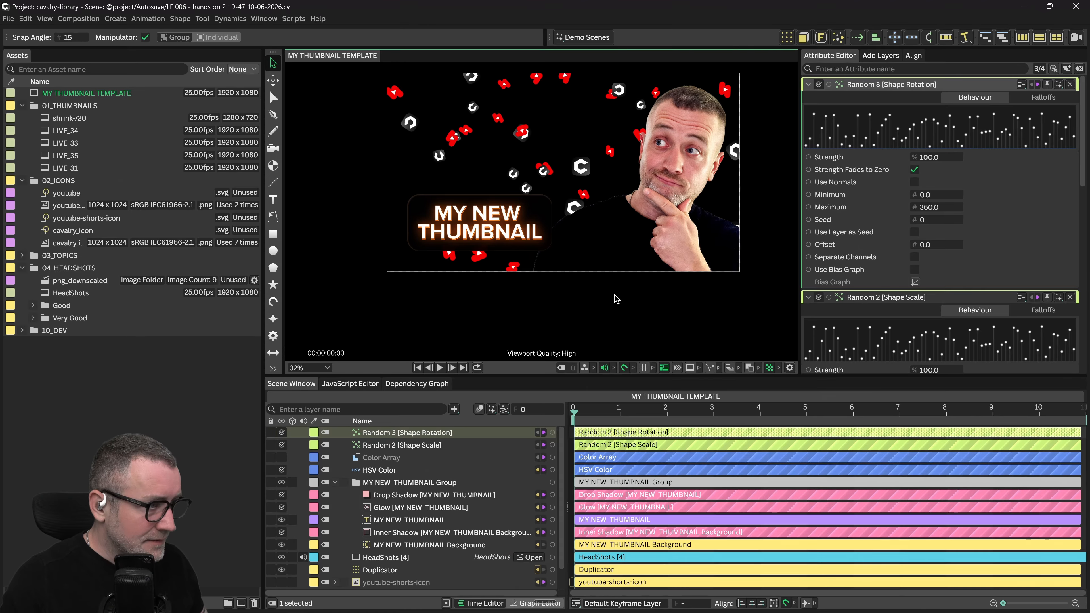
scroll(420, 527, down, 2)
click(405, 546)
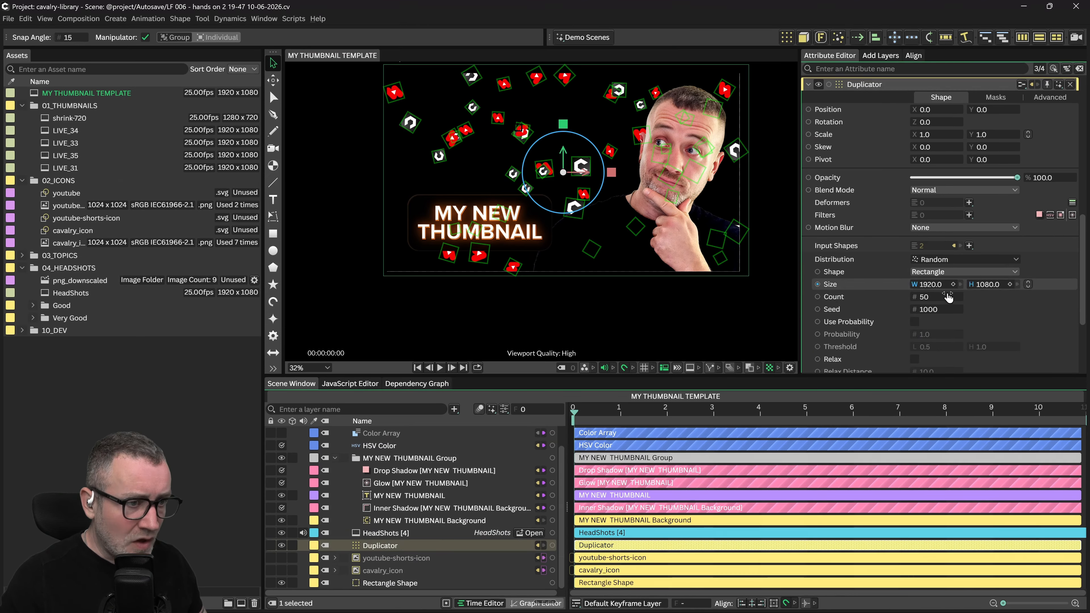
Set the Duplicator Count to 52 and Seed to 1017
drag(927, 300, 924, 302)
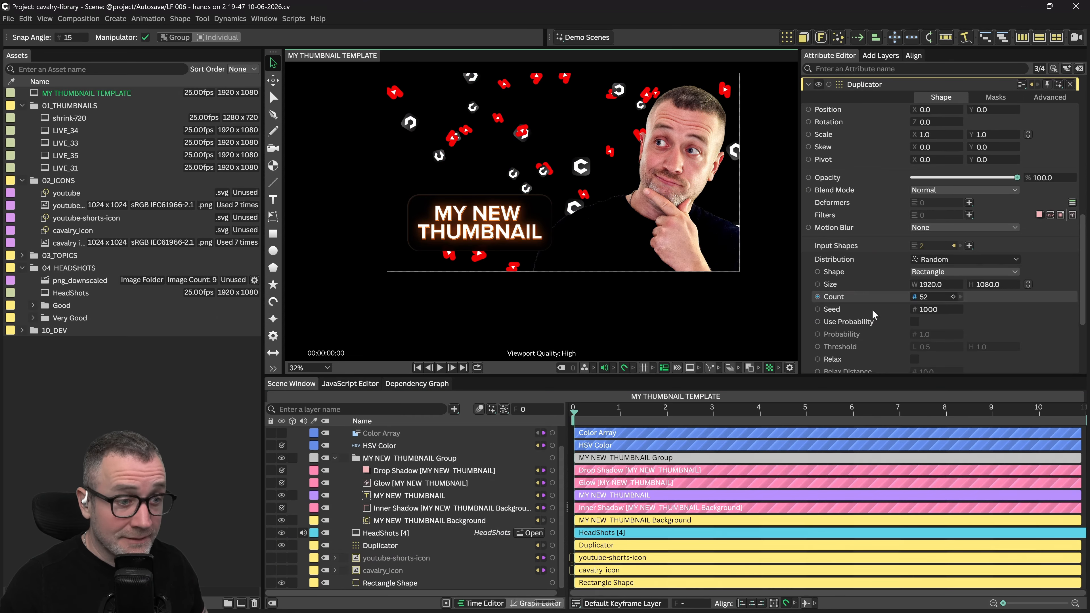
drag(929, 310, 944, 310)
scroll(601, 172, down, 1)
Connect the Glow to the Duplicator as a filter at Index 0
drag(553, 483, 381, 551)
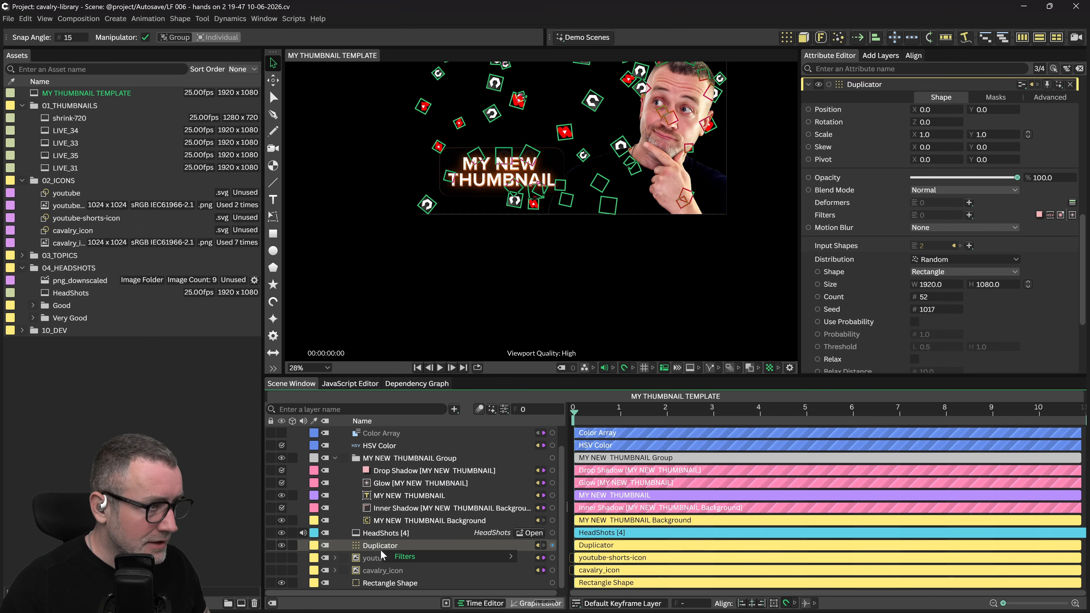
mouse_move(511, 557)
click(558, 556)
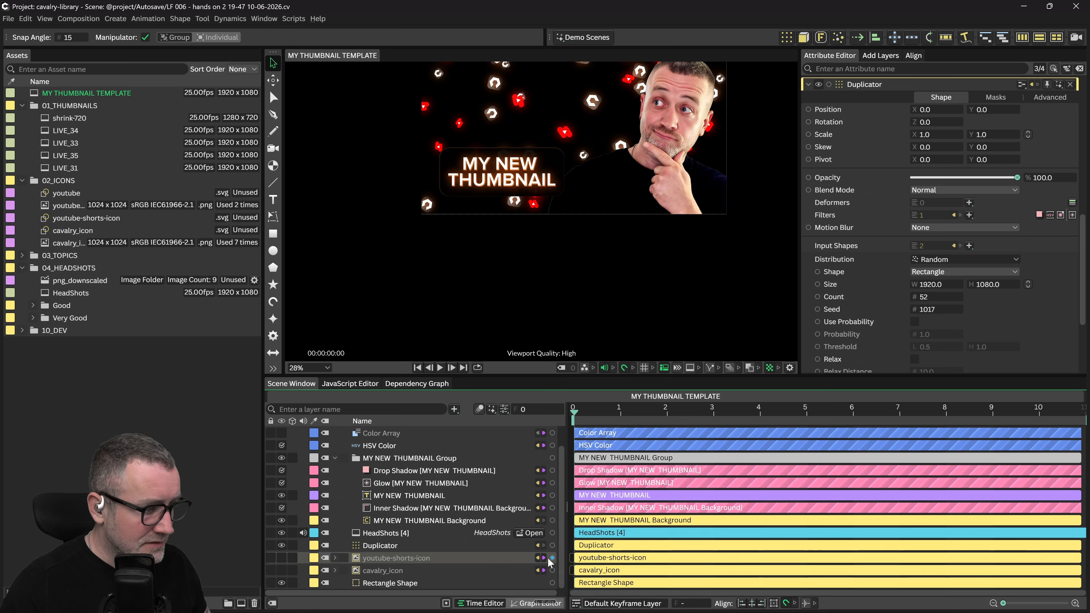
scroll(519, 174, up, 2)
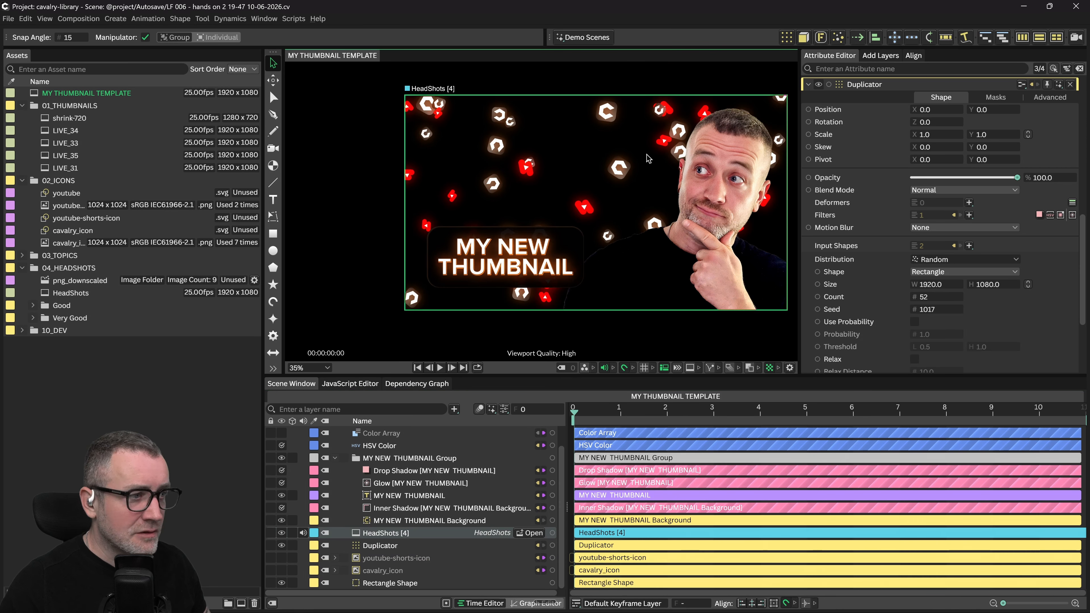
drag(594, 151, 579, 146)
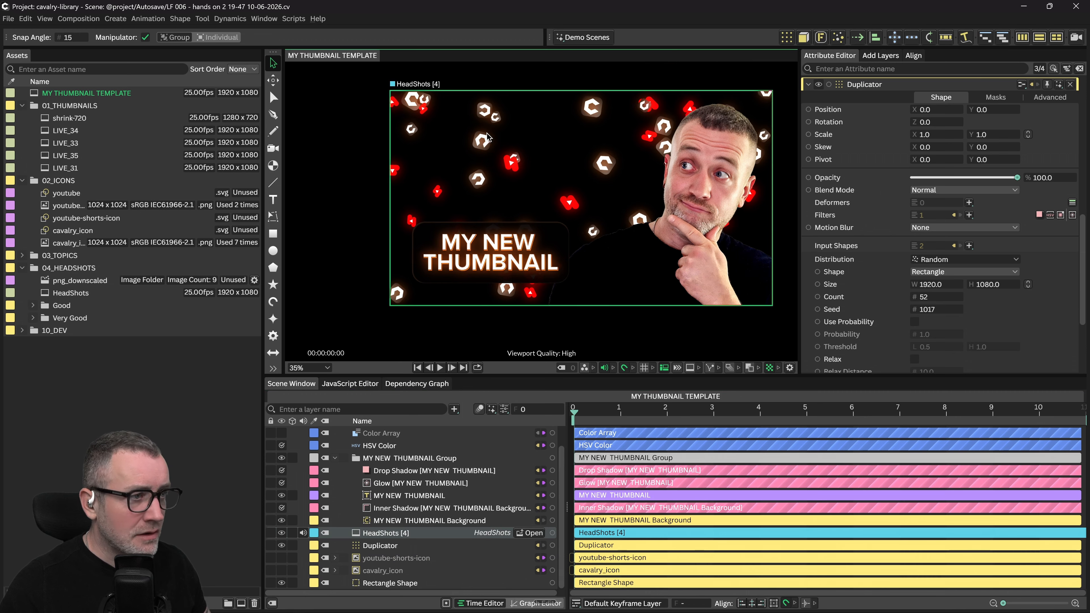